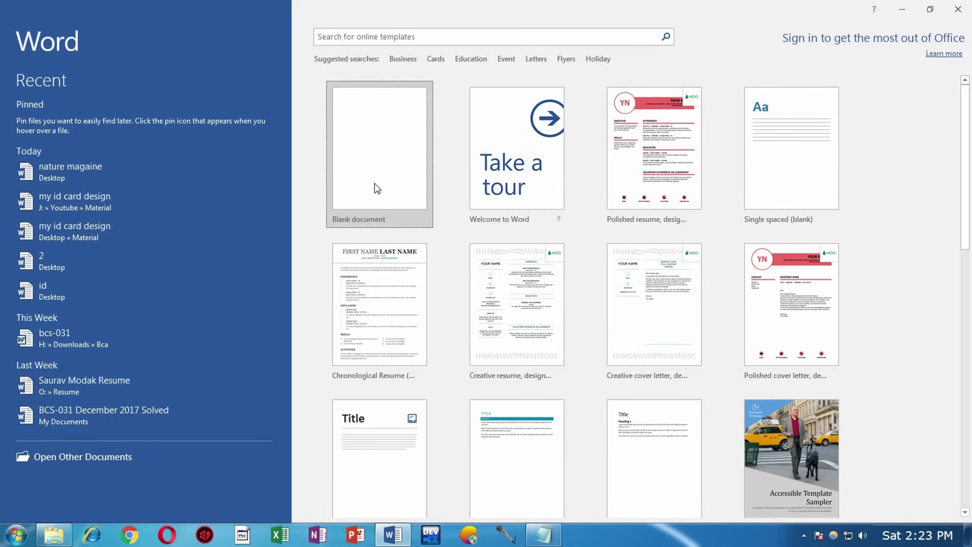
Start a blank document on Letter-size paper in portrait orientation.
click(378, 188)
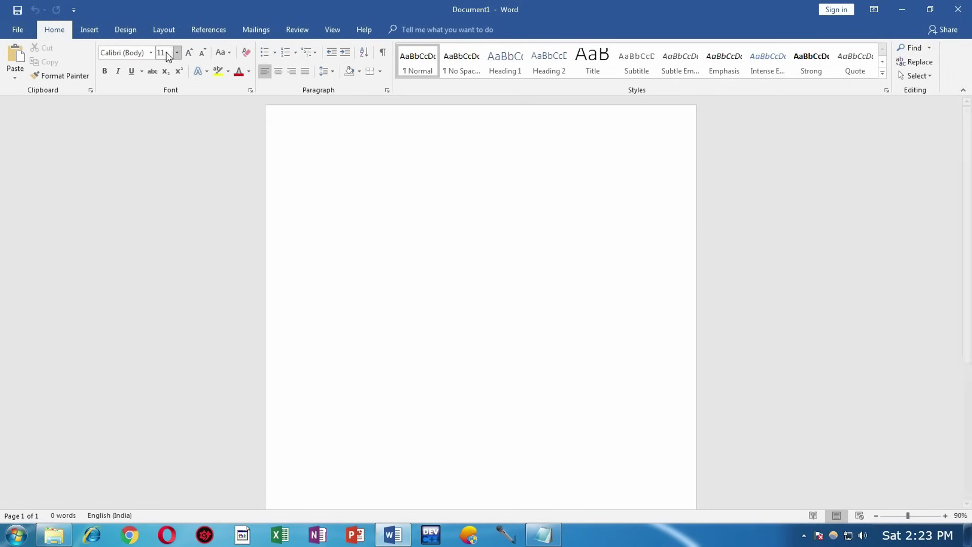
click(163, 34)
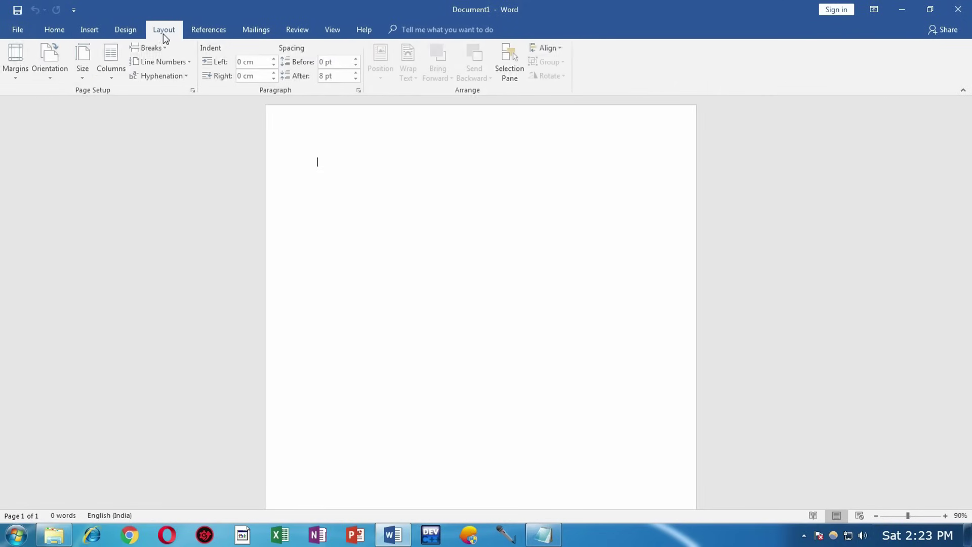
click(92, 62)
scroll(137, 304, down, 1)
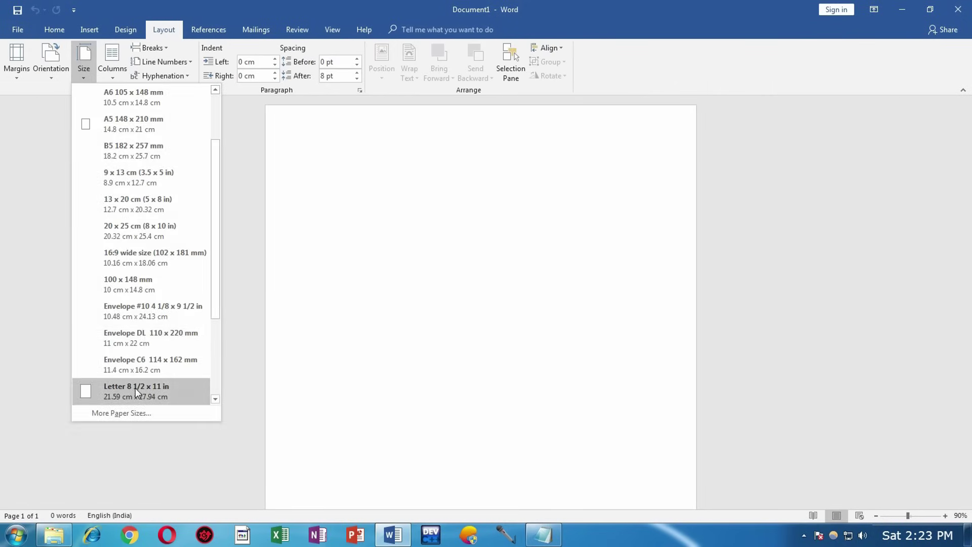
click(135, 388)
click(44, 75)
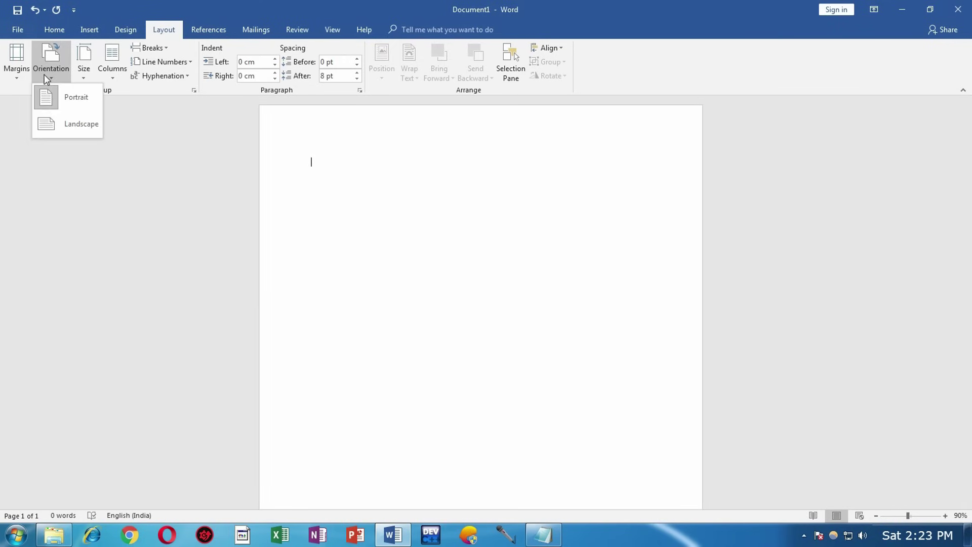
Set all four custom margins to 0 and keep them despite the printable-area warning.
click(23, 72)
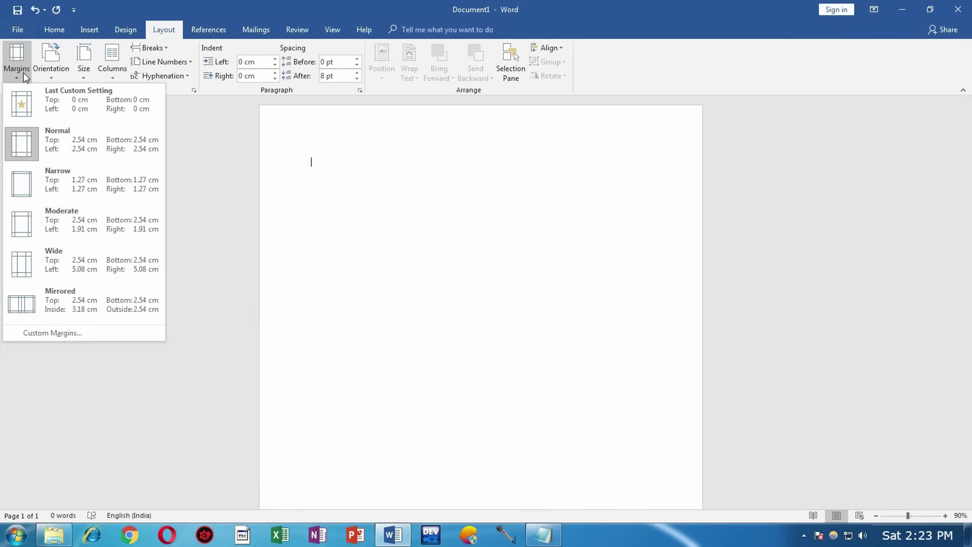
click(90, 333)
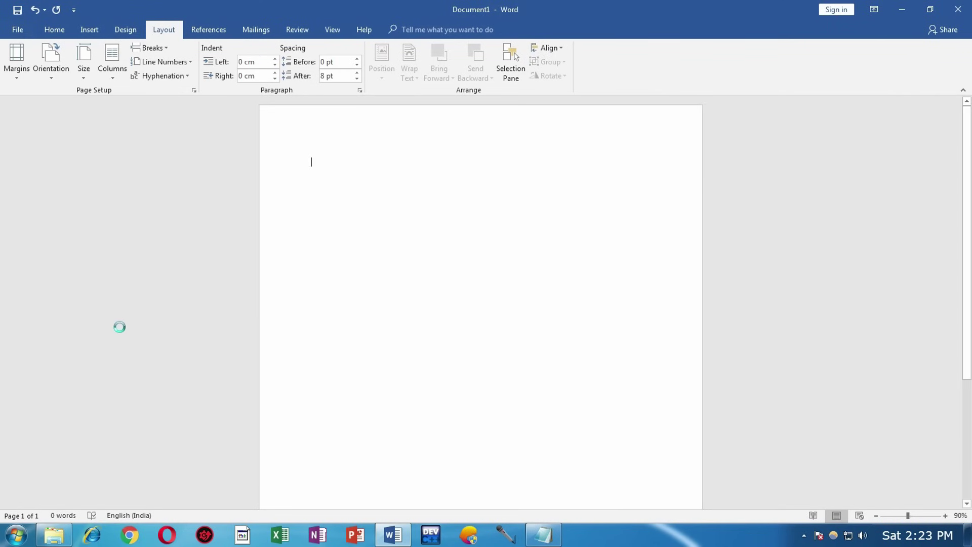
key(Tab)
text(0)
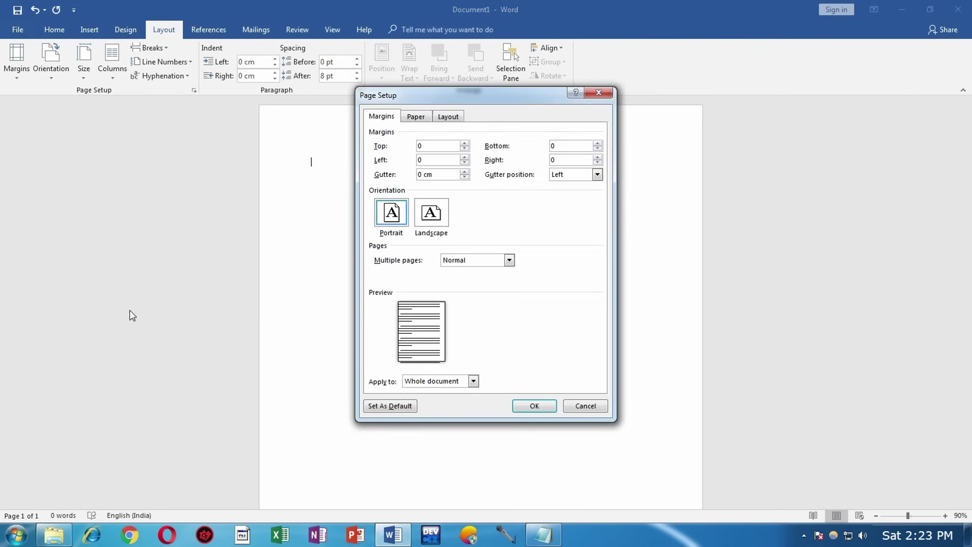
click(524, 409)
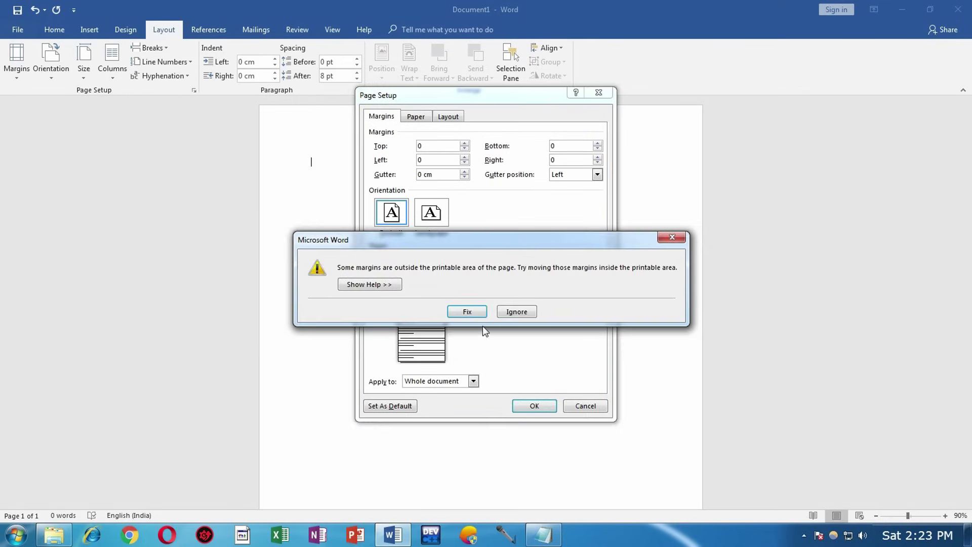
click(515, 311)
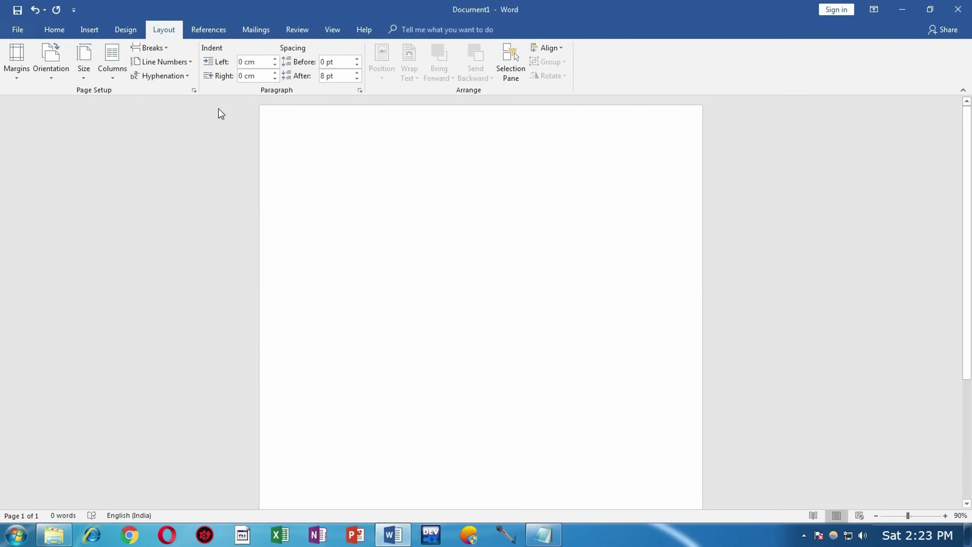
Add a blank second page and insert the 339501-PAXEWB-502 cover image on page one.
click(90, 35)
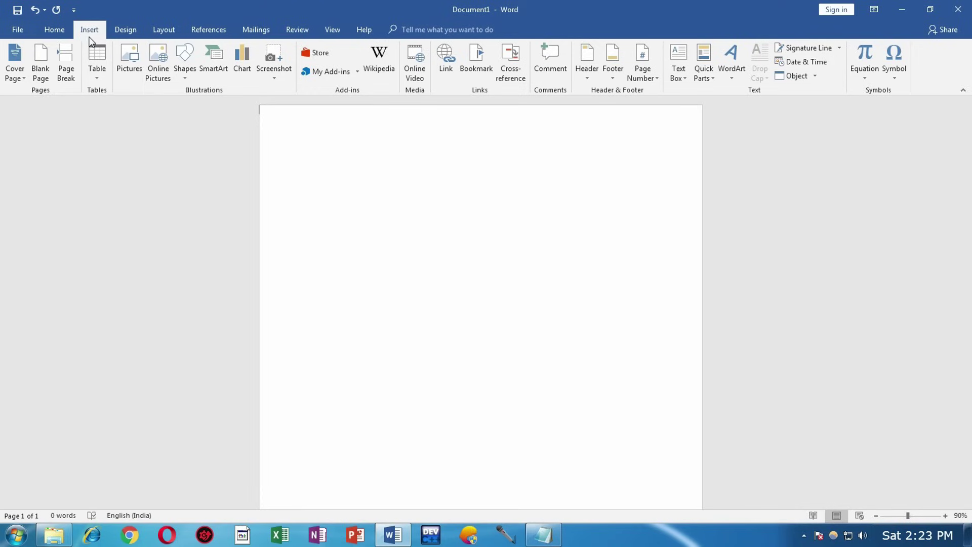
click(47, 55)
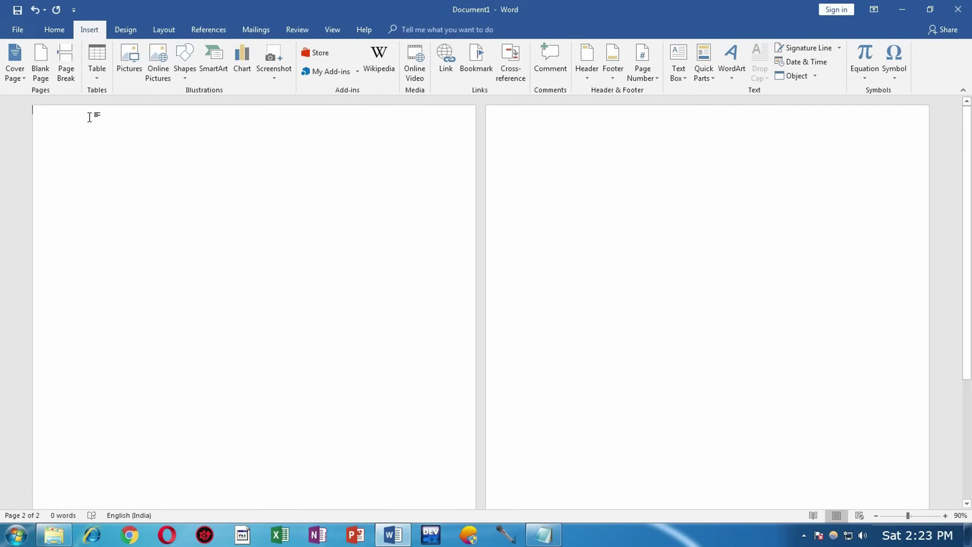
click(130, 59)
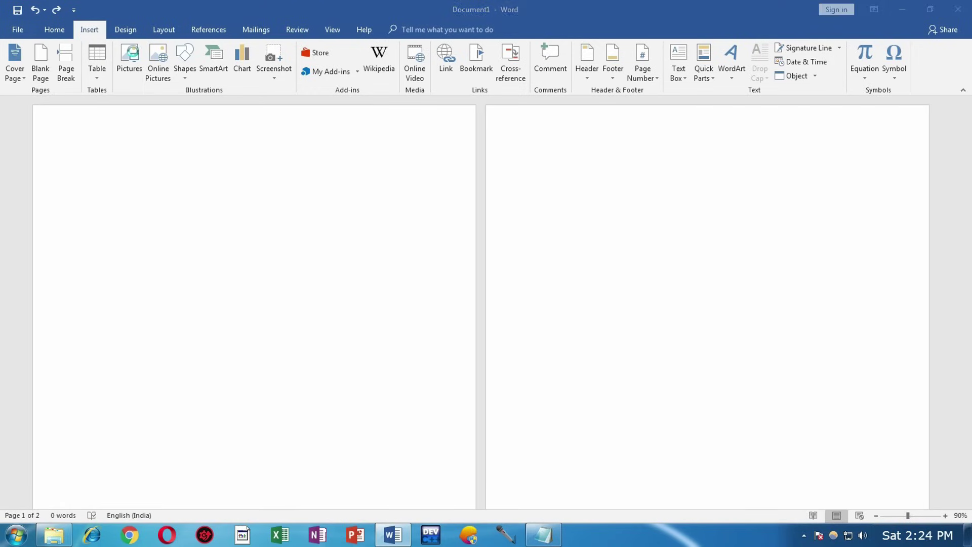
click(143, 87)
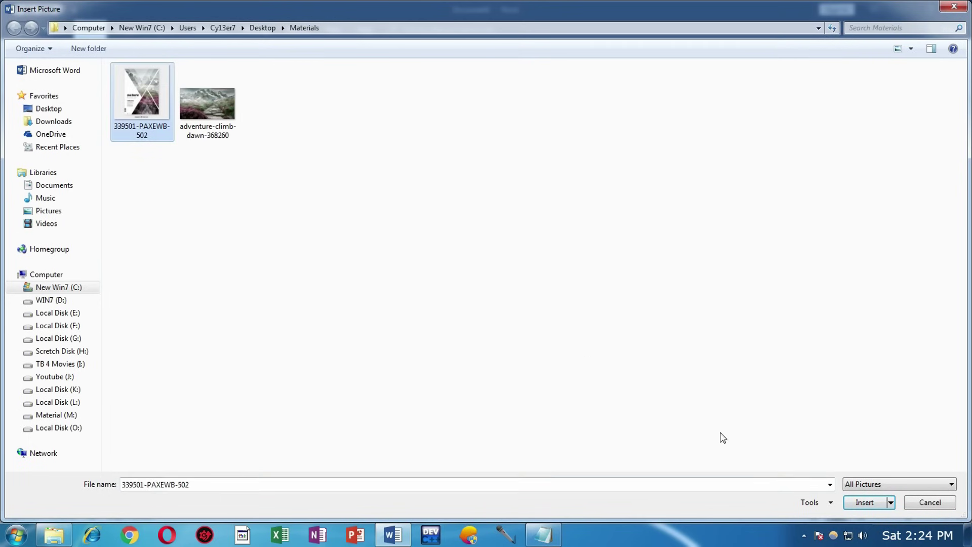
click(864, 502)
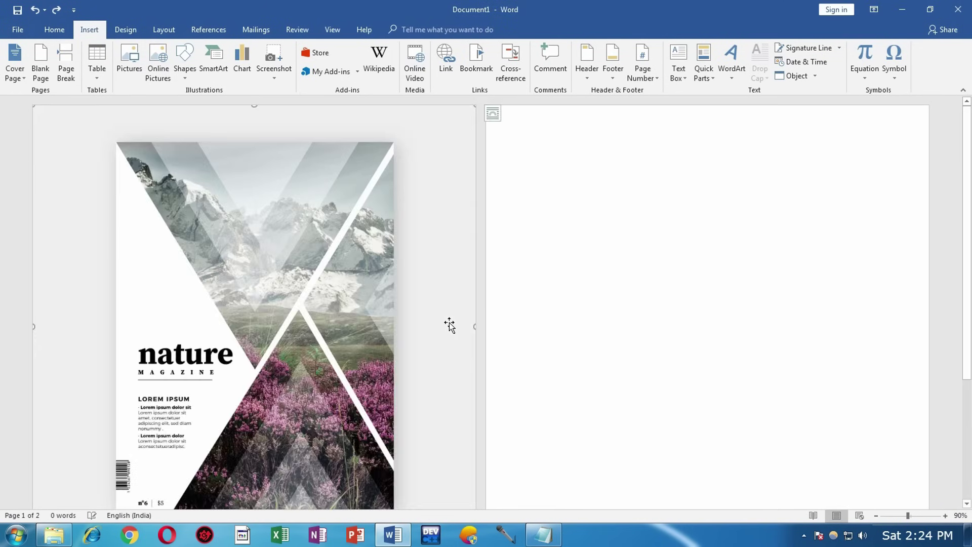
scroll(305, 438, down, 1)
scroll(367, 438, up, 3)
ctrl+scroll(367, 438, up, 2)
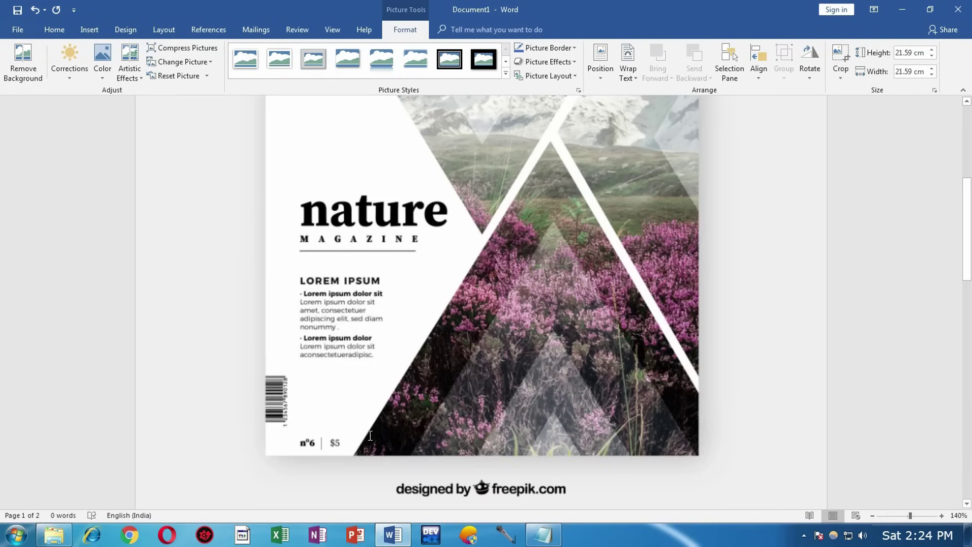
scroll(380, 429, down, 3)
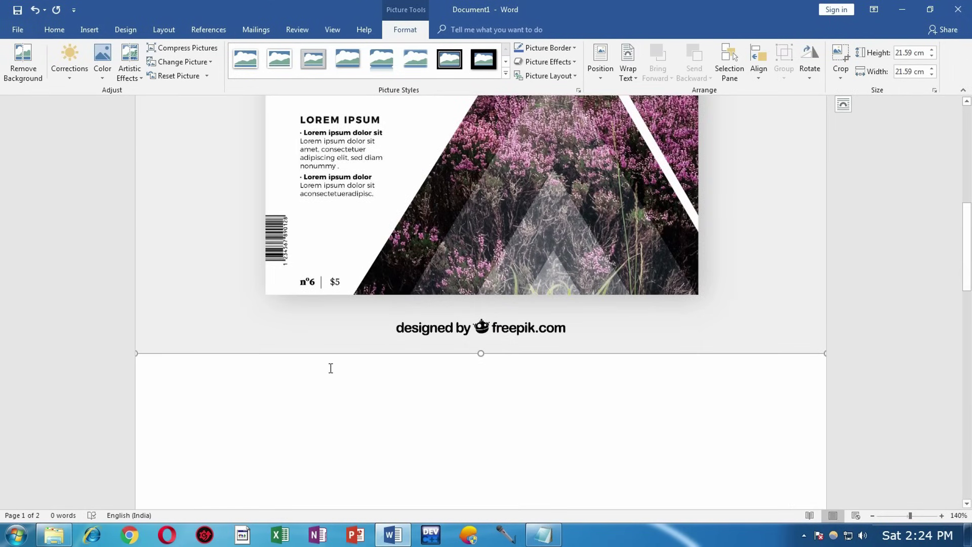
ctrl+scroll(331, 368, down, 4)
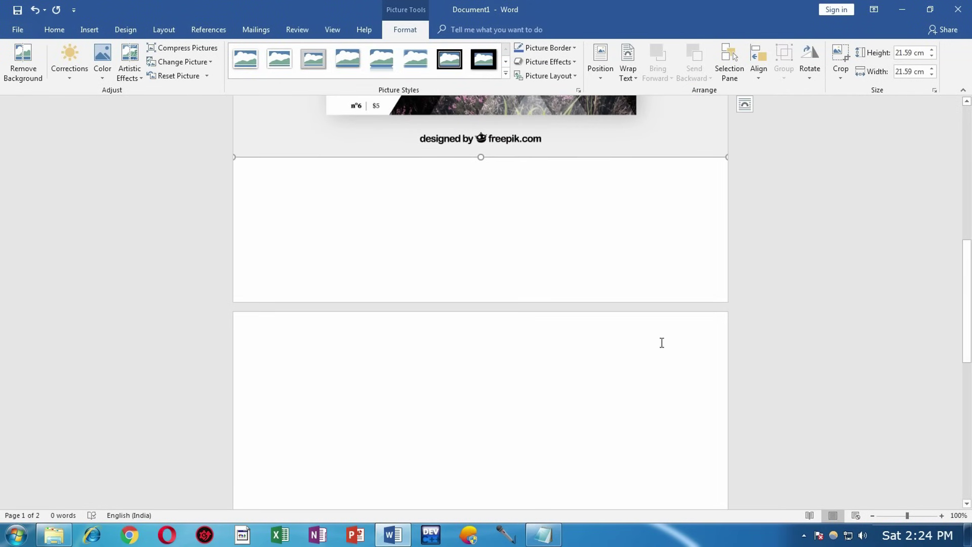
scroll(699, 340, up, 1)
scroll(719, 339, up, 6)
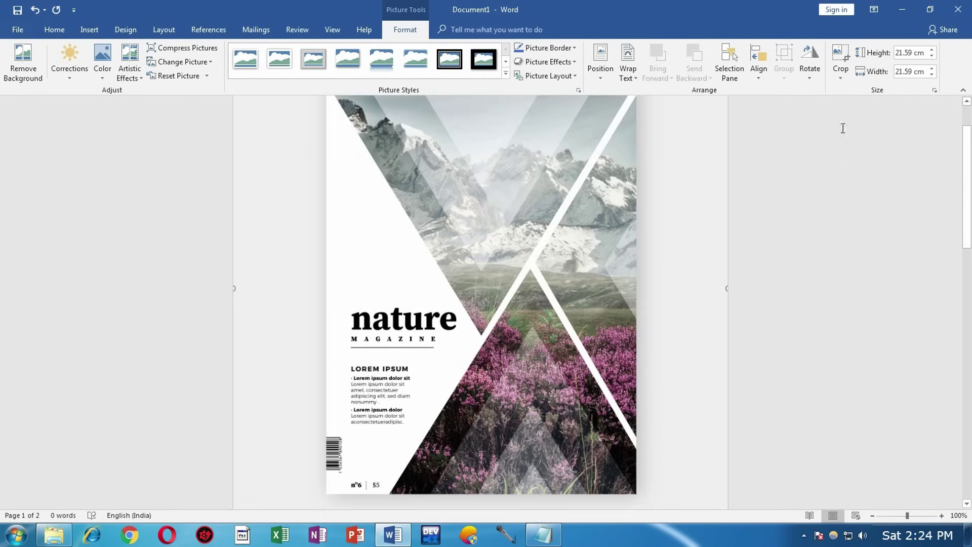
Crop the cover's right, left, top and bottom edges, dropping the freepik.com credit, to about 13.52 × 17.89 cm.
click(840, 57)
scroll(764, 274, down, 4)
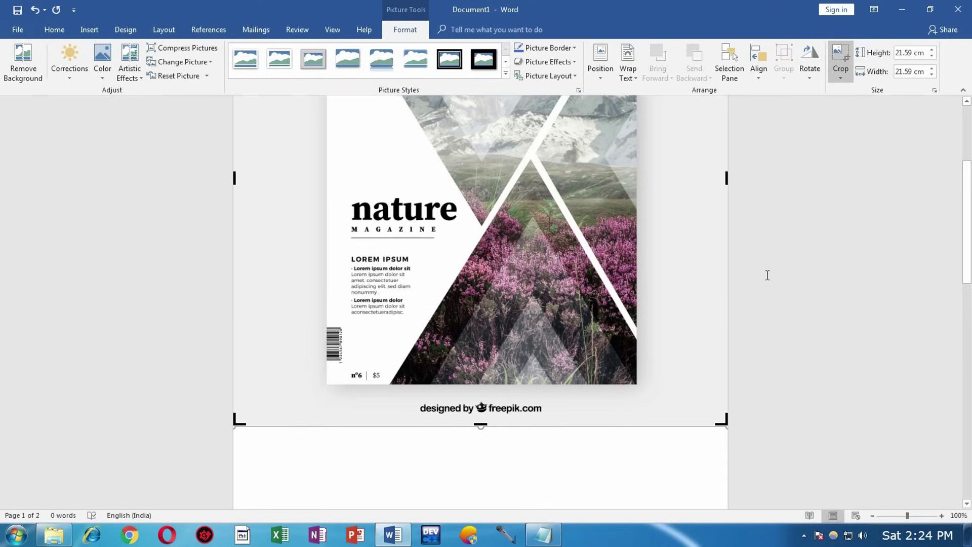
drag(727, 171, 636, 167)
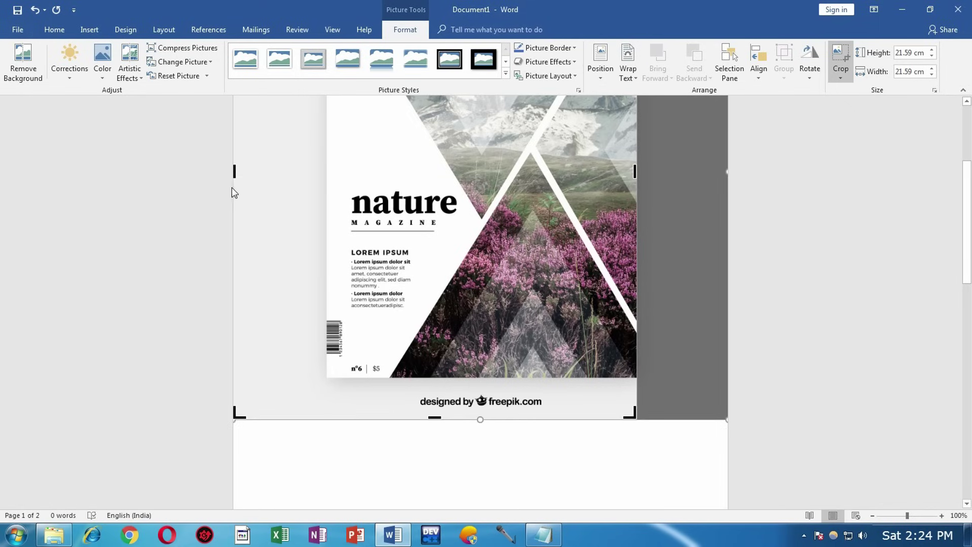
drag(269, 178, 332, 180)
scroll(487, 378, up, 3)
scroll(487, 377, up, 3)
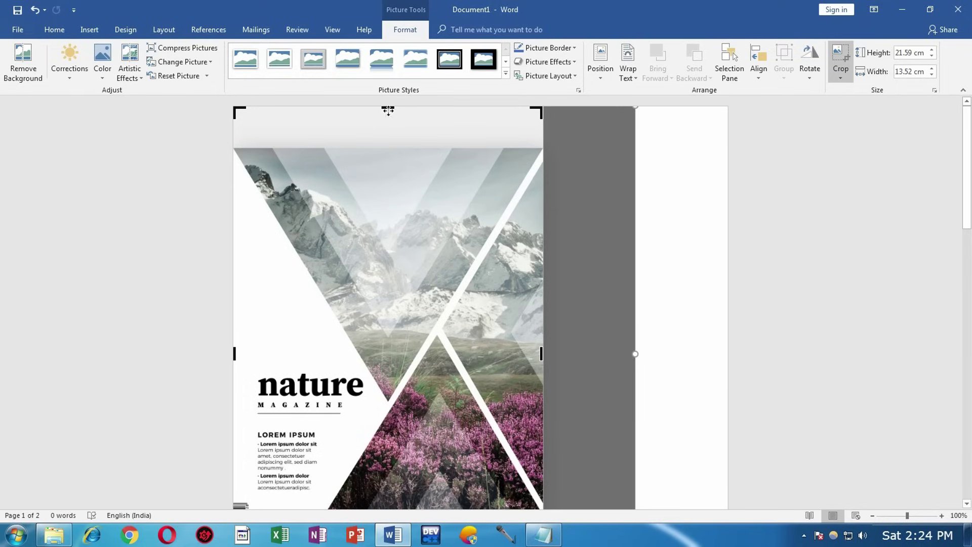
drag(388, 107, 388, 149)
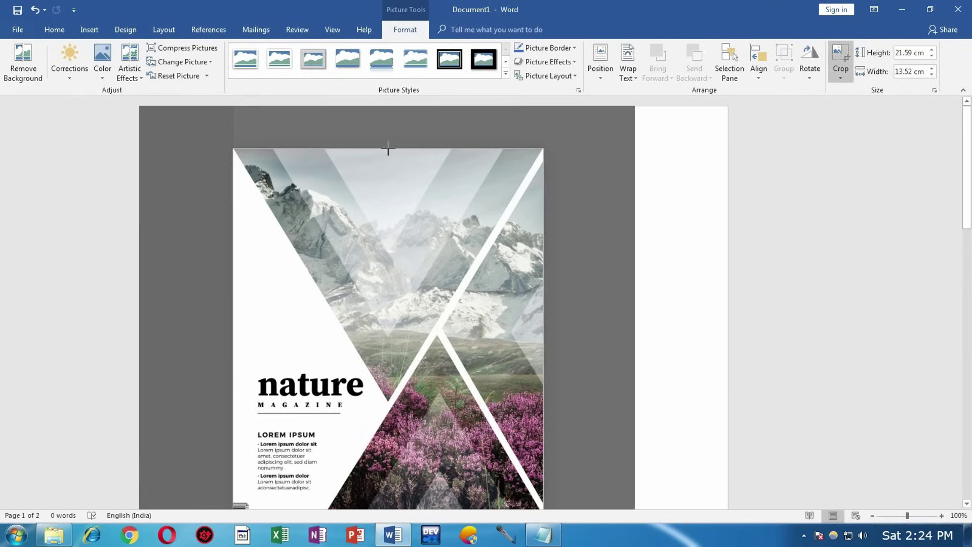
scroll(471, 292, down, 10)
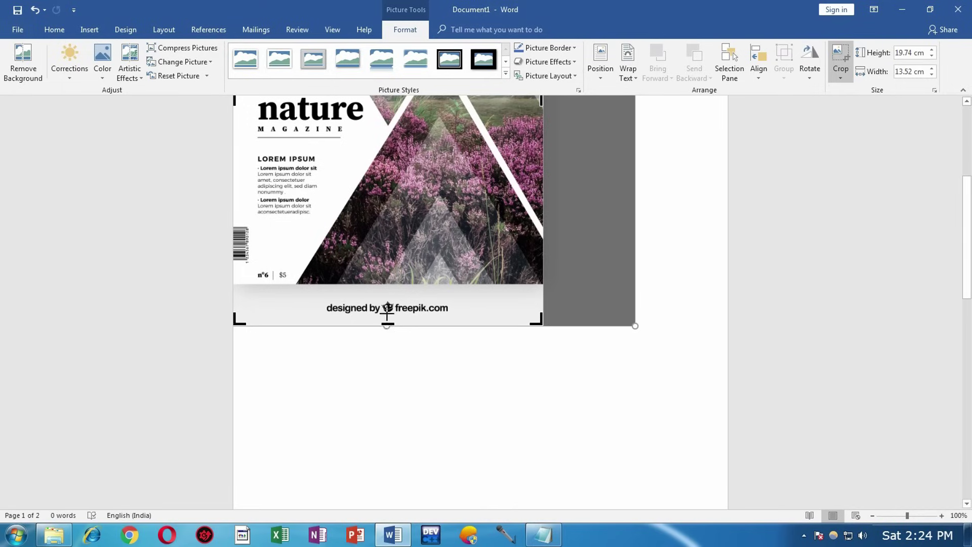
drag(387, 316, 389, 284)
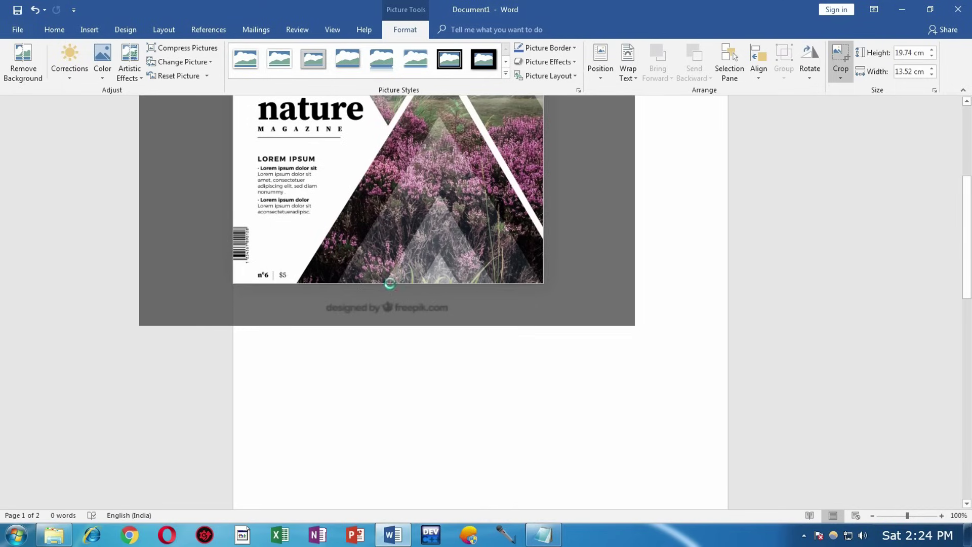
click(684, 307)
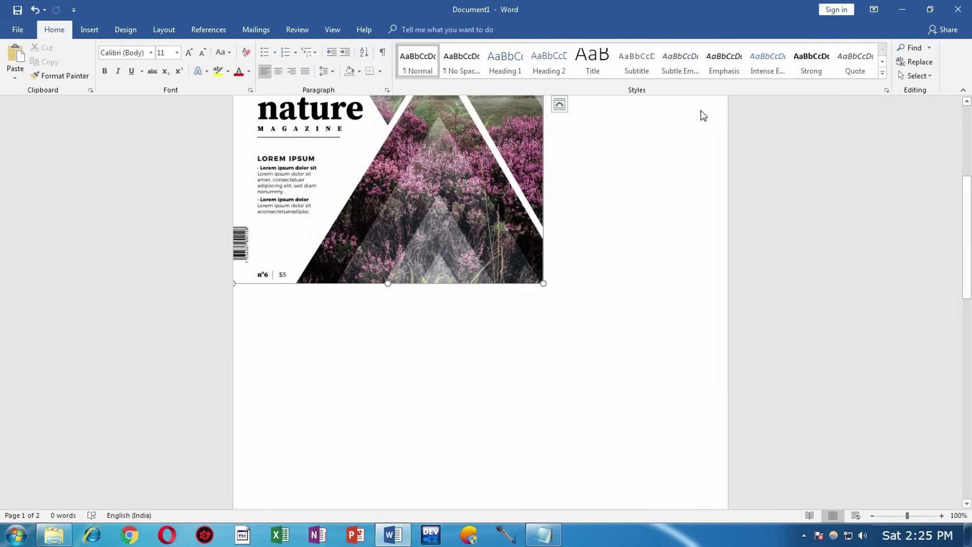
Set the cover picture behind text and enlarge it to about 21.37 × 27.85 cm, filling page one.
click(632, 65)
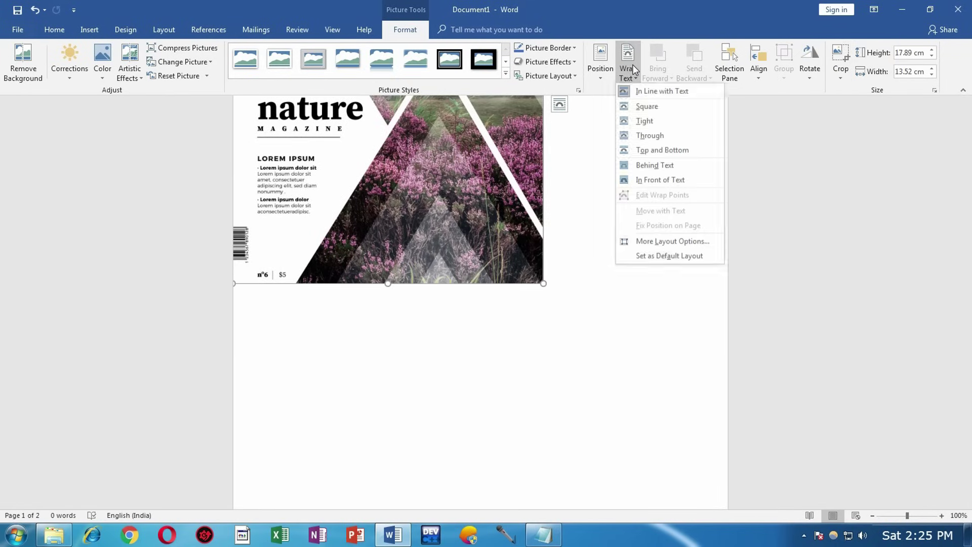
click(661, 168)
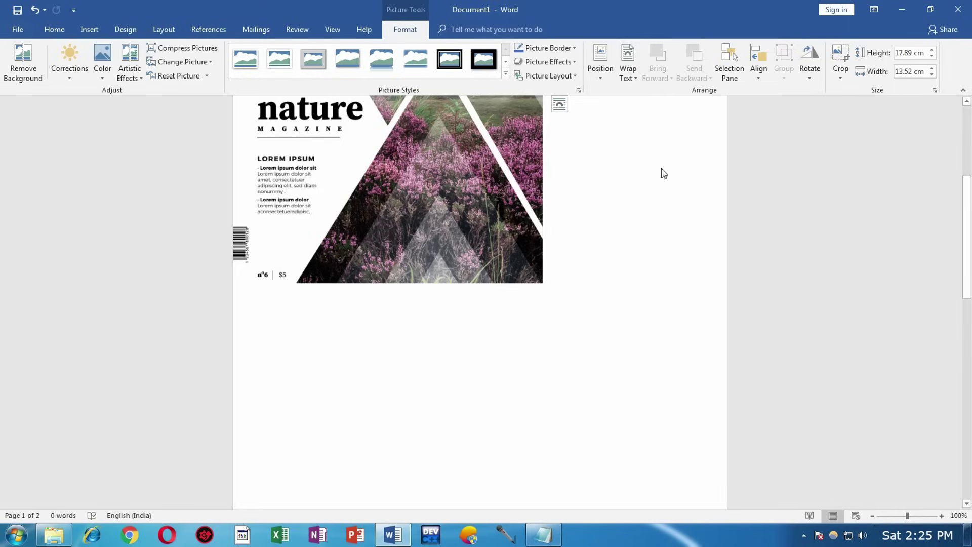
ctrl+scroll(632, 245, down, 4)
ctrl+scroll(631, 246, down, 3)
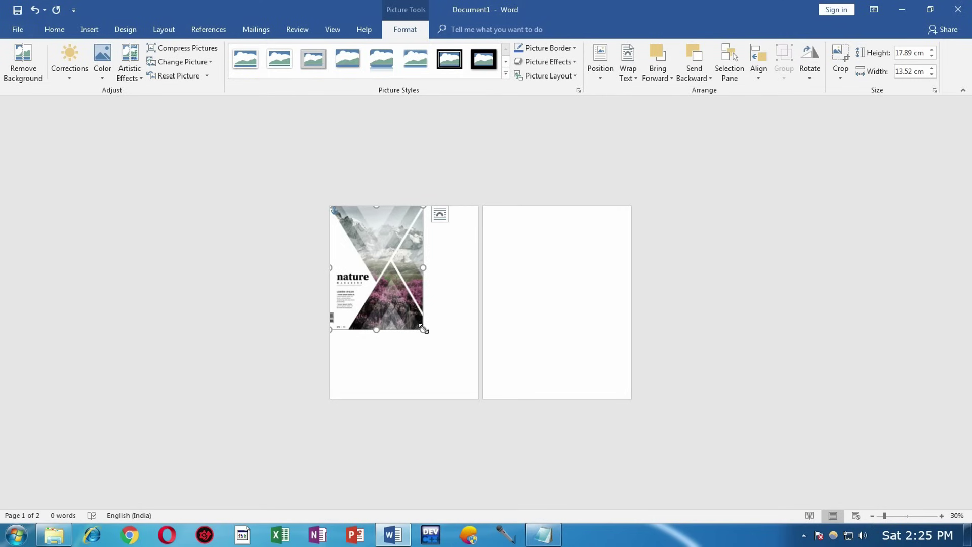
drag(423, 328, 472, 376)
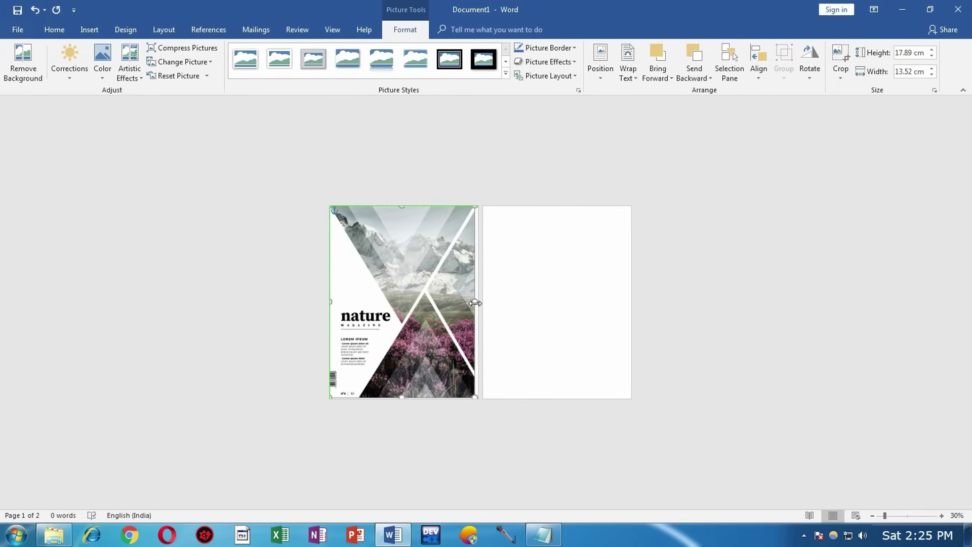
drag(475, 302, 478, 301)
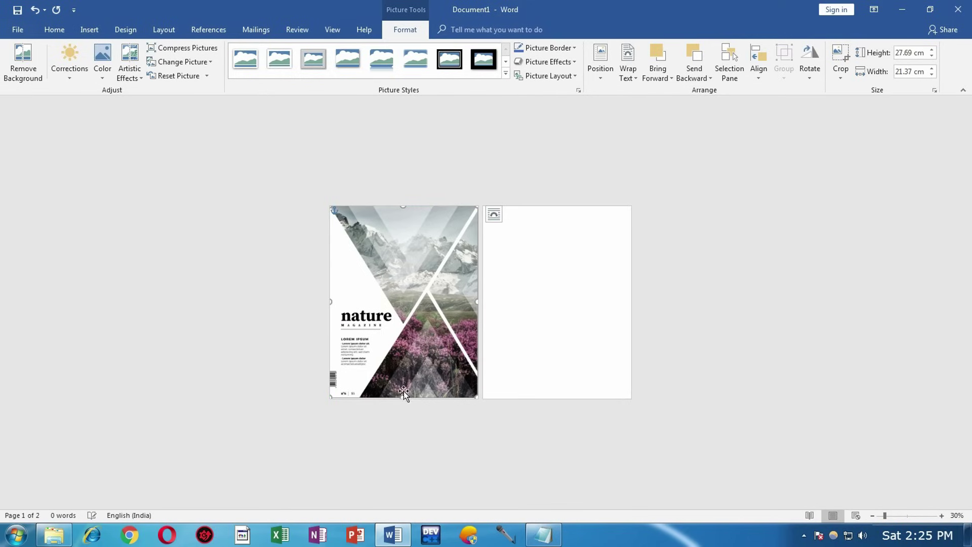
drag(402, 398, 403, 403)
Nudge the cover picture two steps to the right and deselect it.
scroll(449, 401, up, 4)
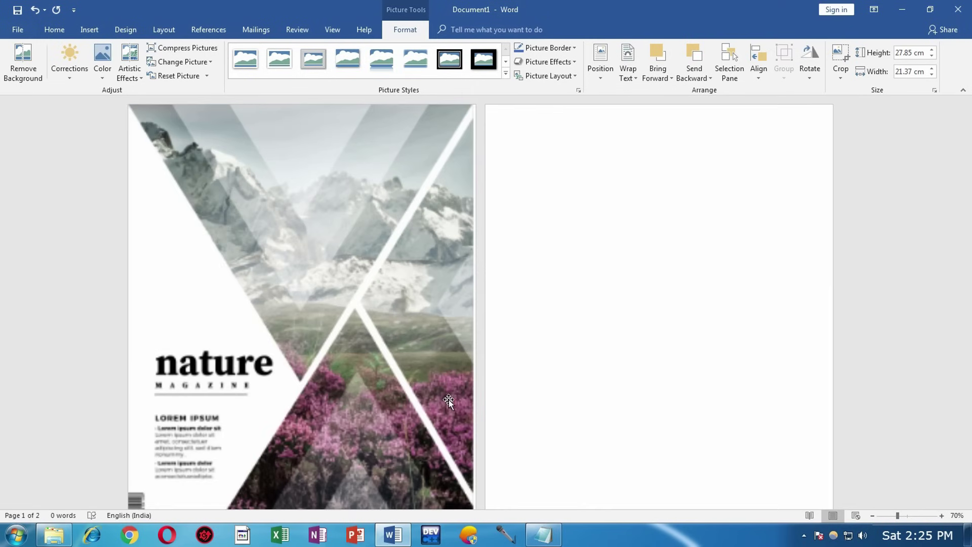
scroll(445, 387, down, 2)
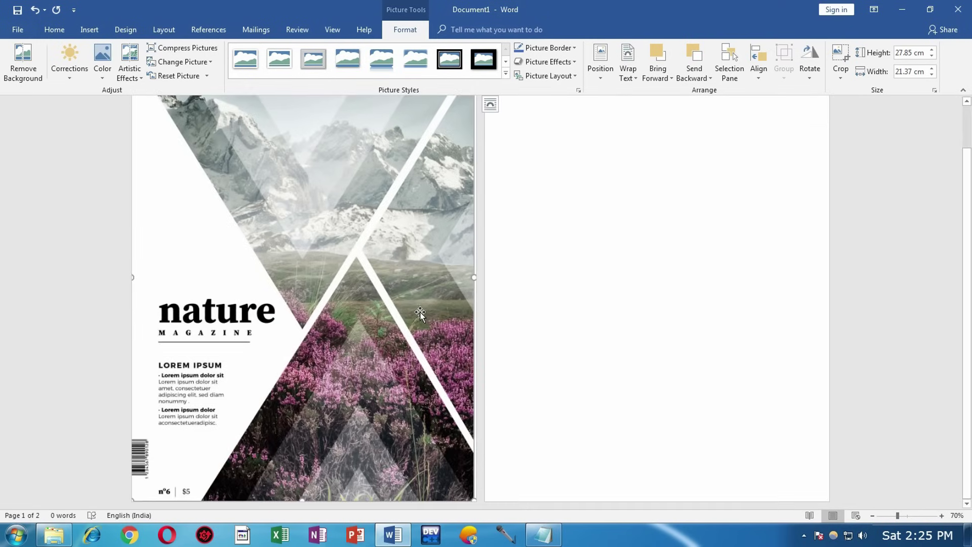
key(Right)
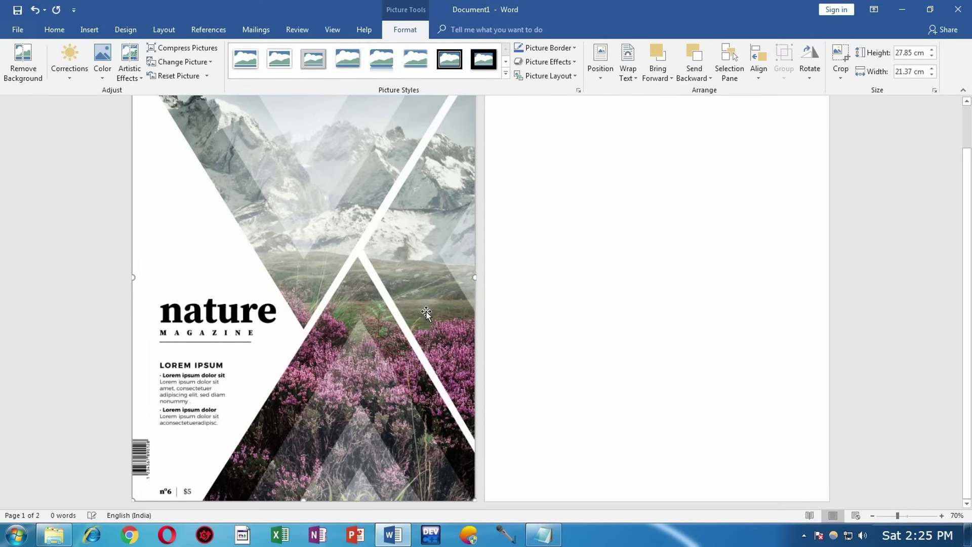
key(Right)
click(601, 248)
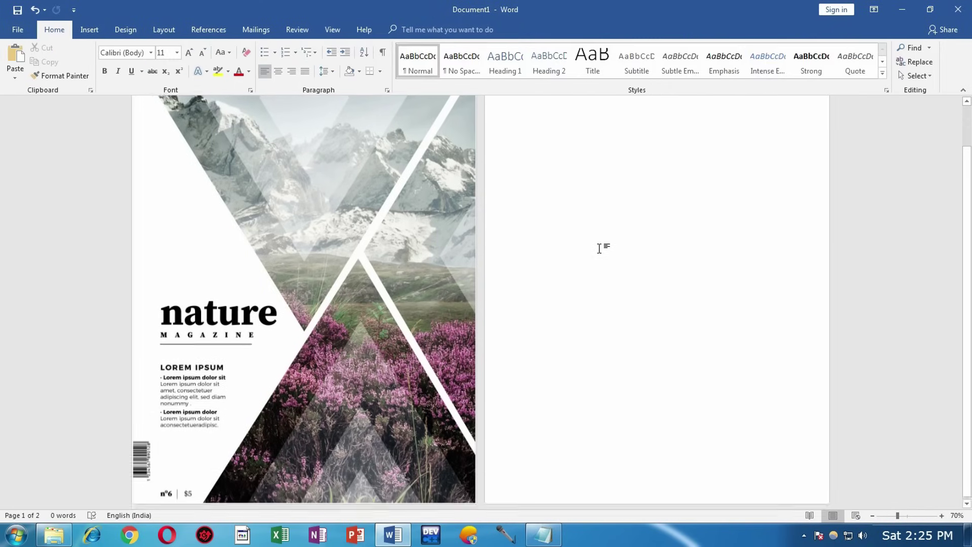
scroll(600, 249, up, 2)
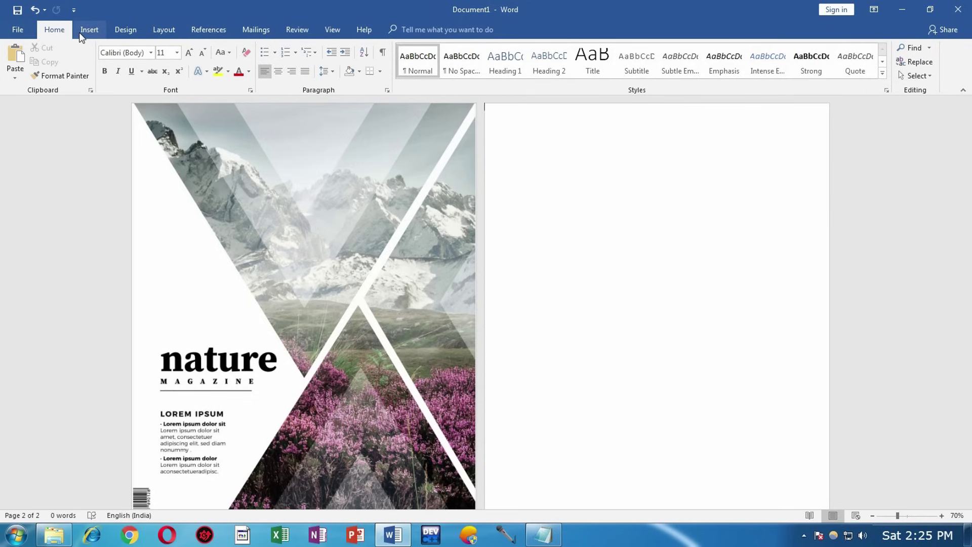
Insert the adventure-climb-dawn-368260 mountain photo on page two.
click(95, 27)
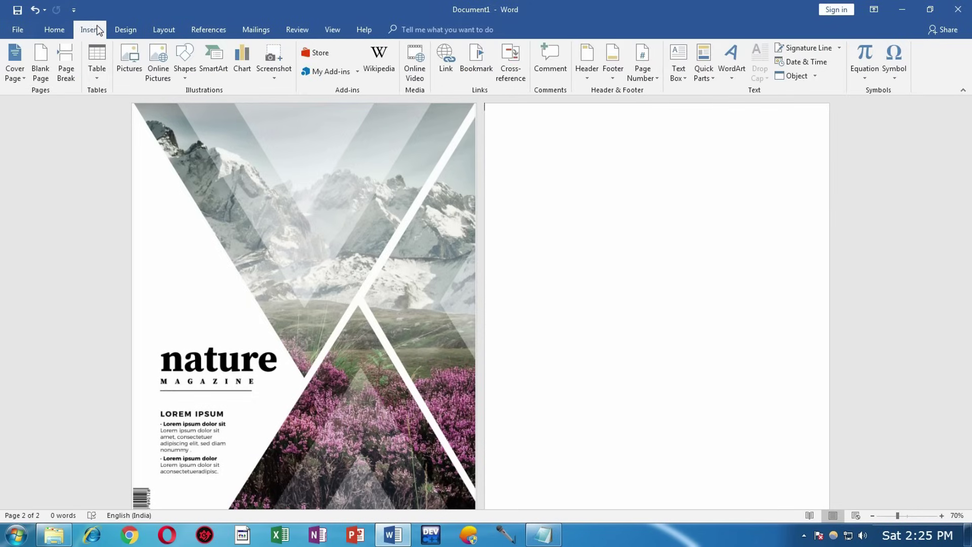
click(133, 62)
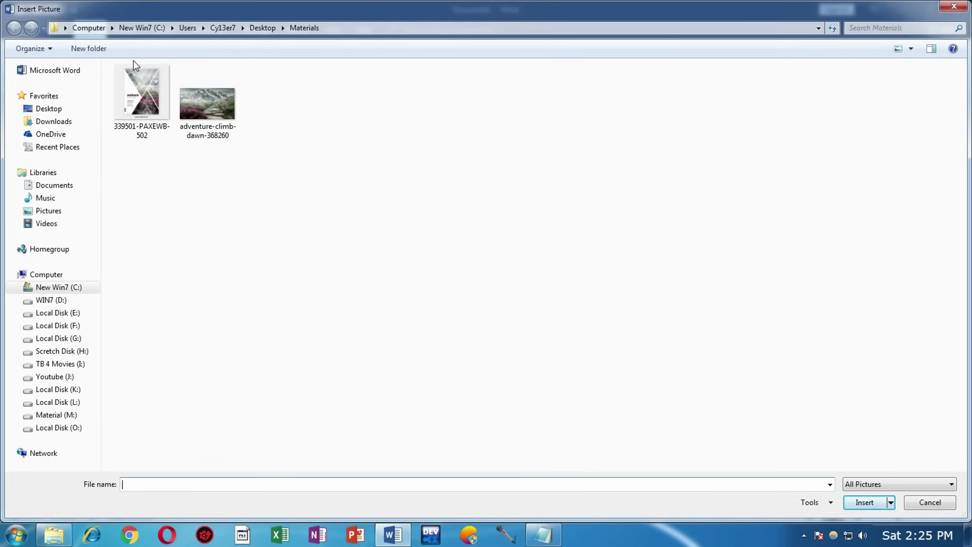
click(205, 117)
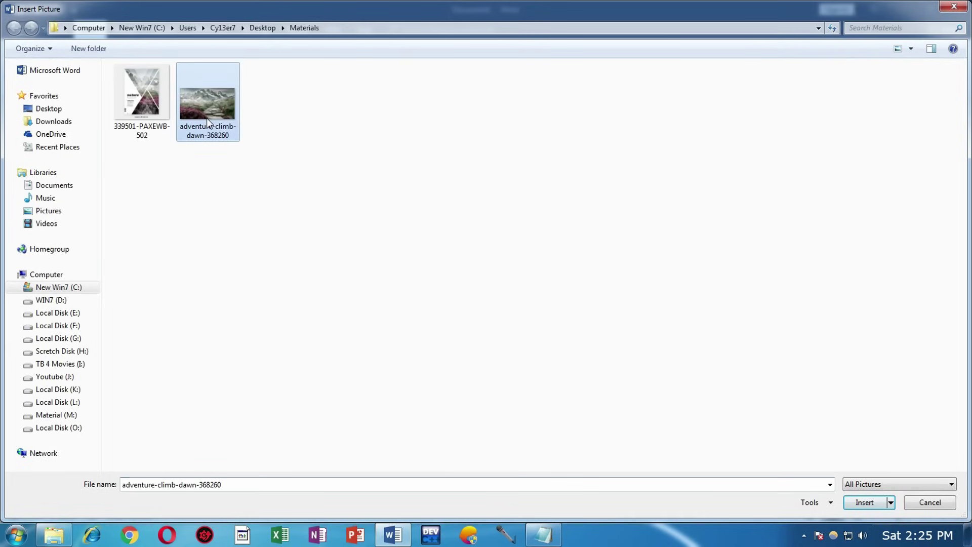
click(863, 501)
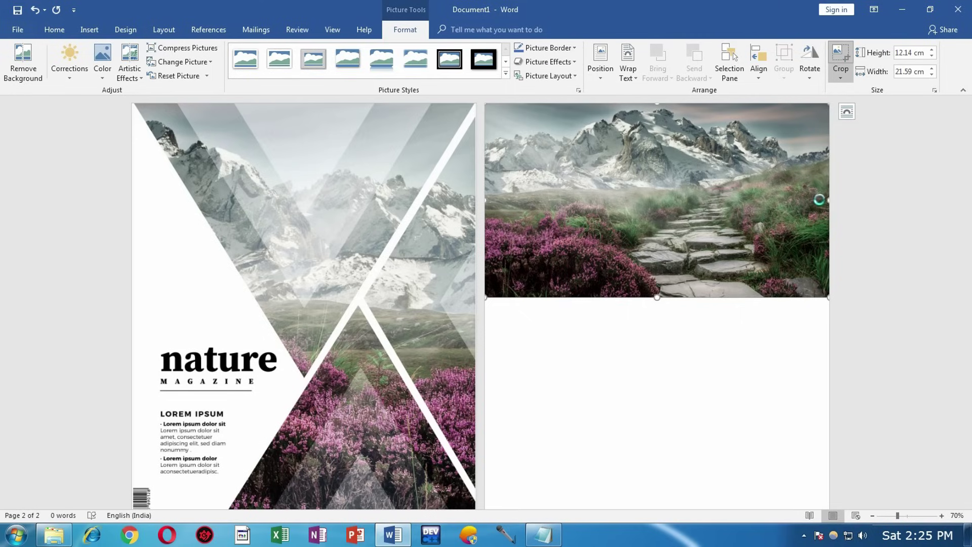
Crop the photo's right part away, leaving it 12.14 × 10.31 cm.
drag(829, 200, 650, 213)
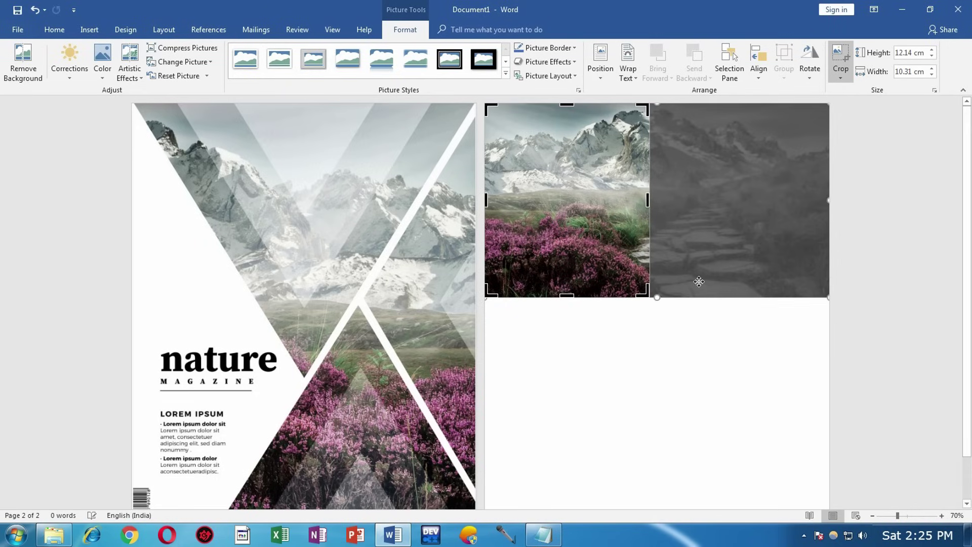
click(668, 343)
click(605, 202)
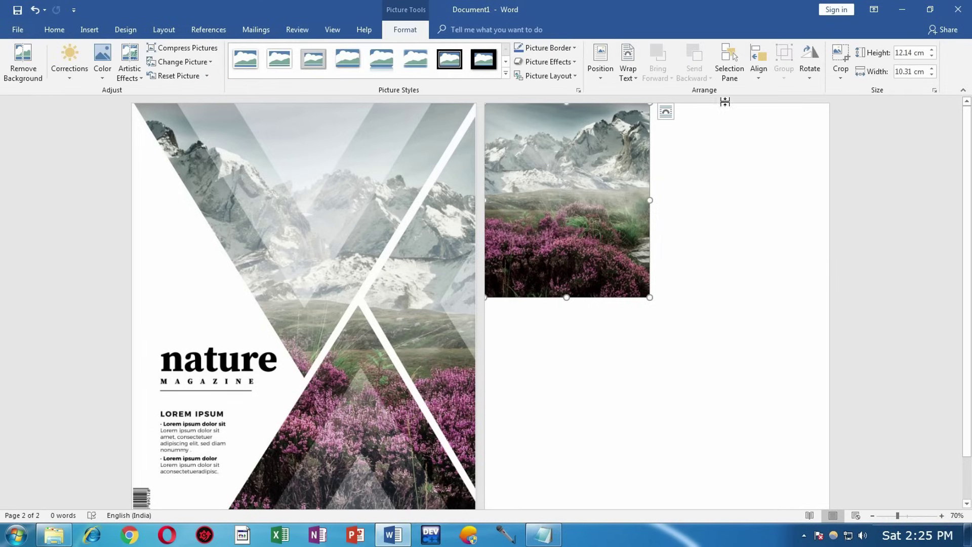
Flip the mountain photo horizontally and enlarge it to about 27.95 × 23.73 cm.
click(809, 81)
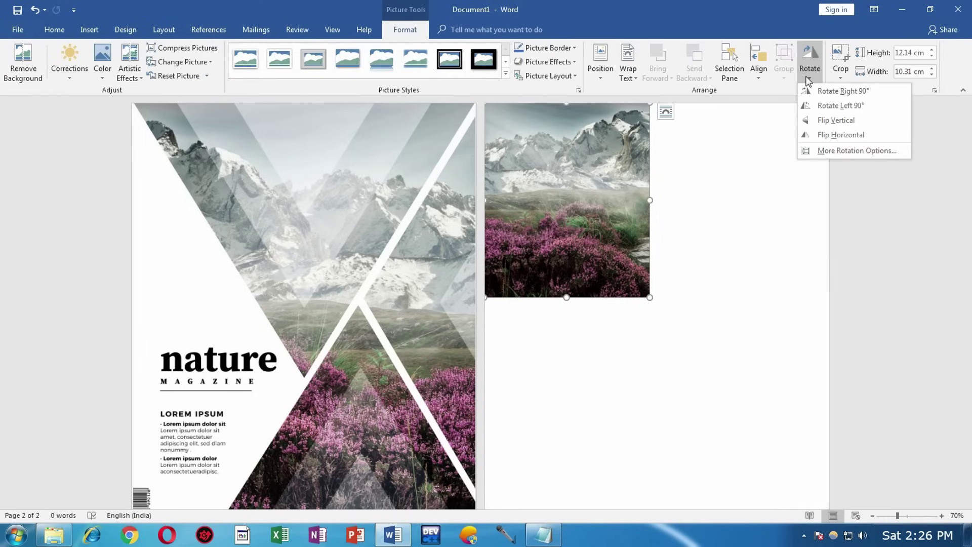
click(820, 135)
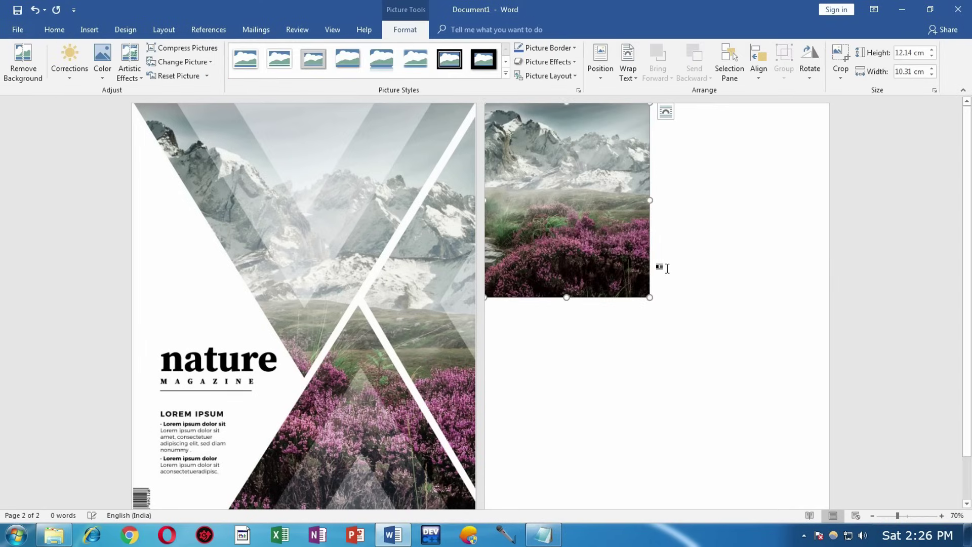
scroll(653, 303, down, 2)
drag(650, 249, 864, 497)
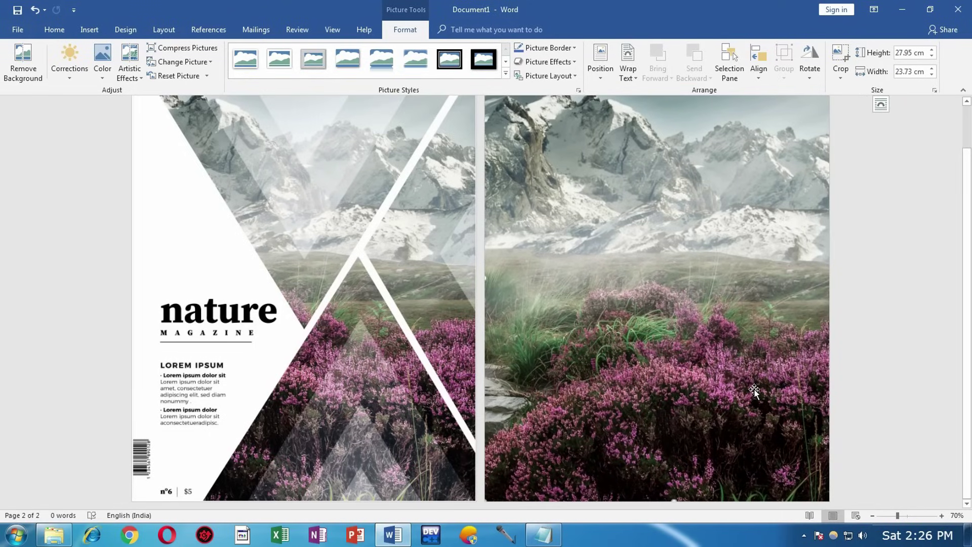
Set the photo behind text and shift it left to align with the page edges.
click(630, 61)
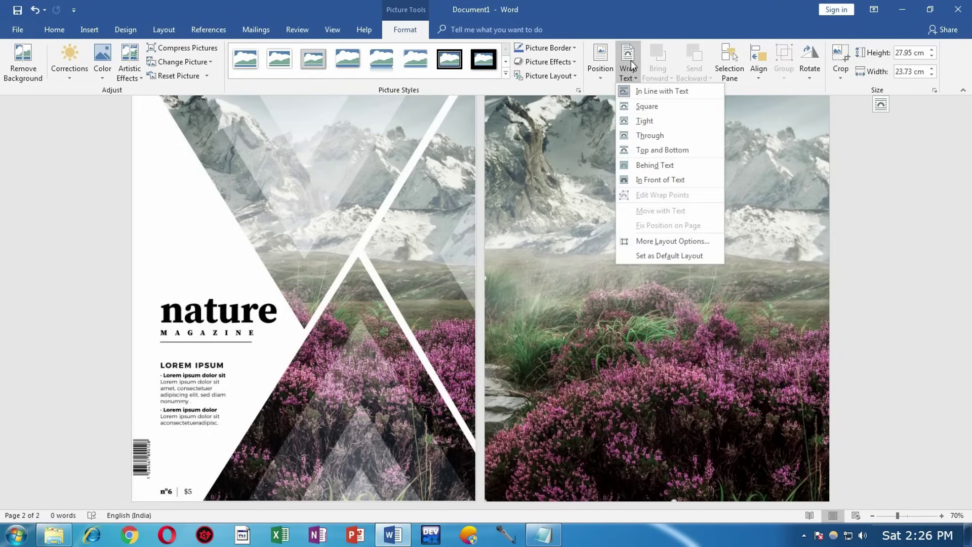
click(658, 165)
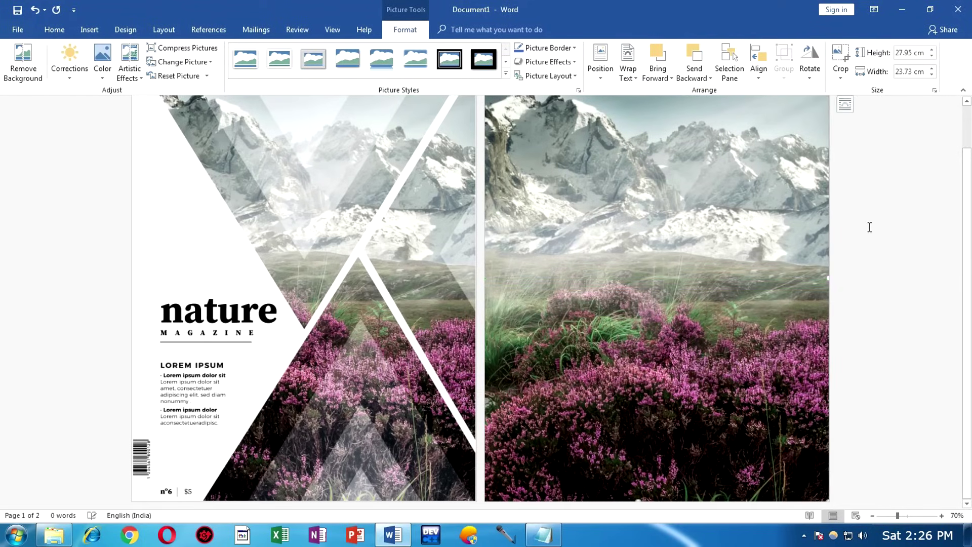
click(869, 227)
click(665, 191)
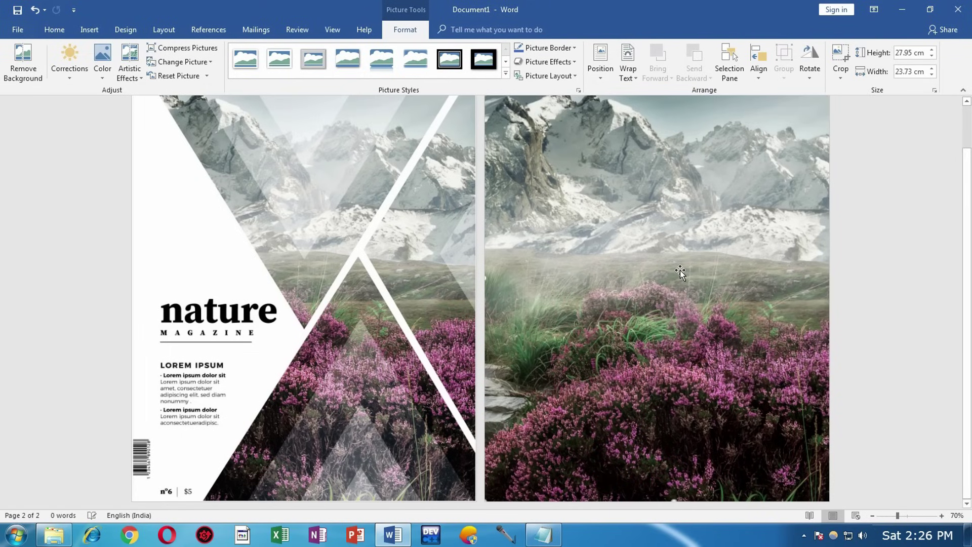
drag(679, 269, 643, 268)
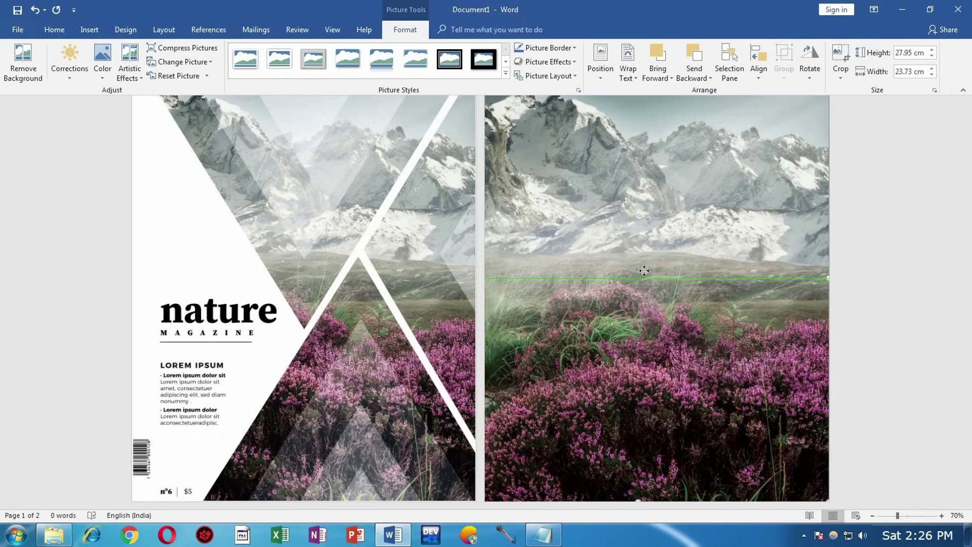
drag(644, 270, 644, 271)
scroll(874, 220, up, 1)
Draw a long thin rectangle across the photo with white fill and no outline.
click(872, 223)
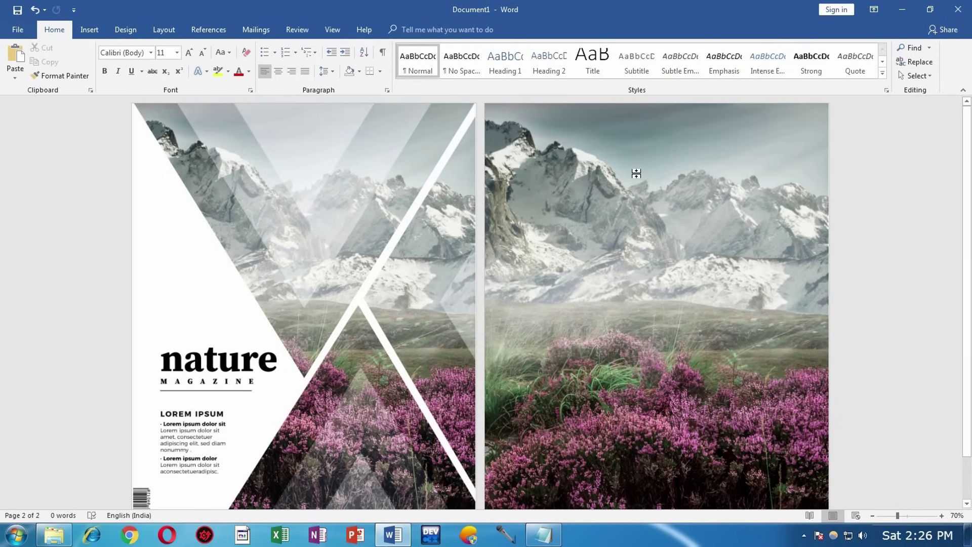
click(91, 30)
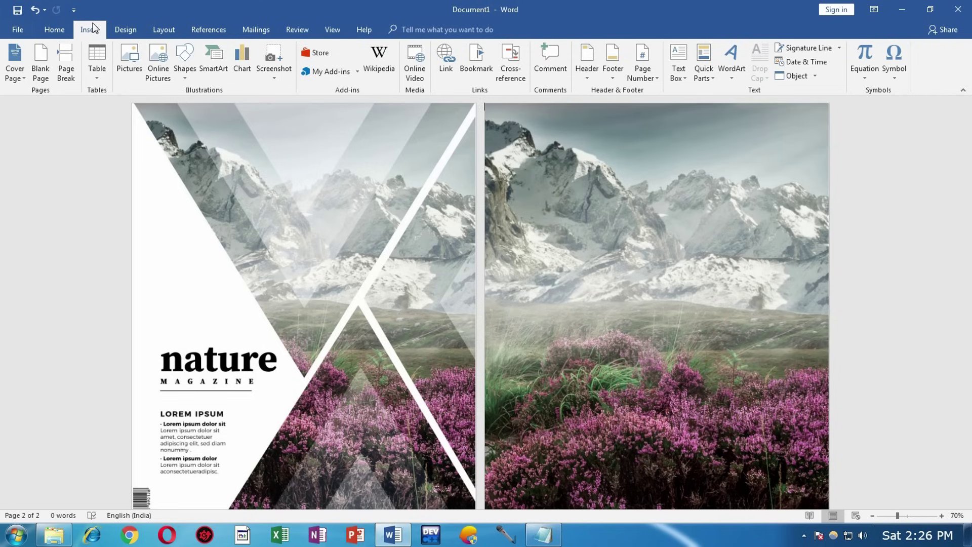
click(184, 57)
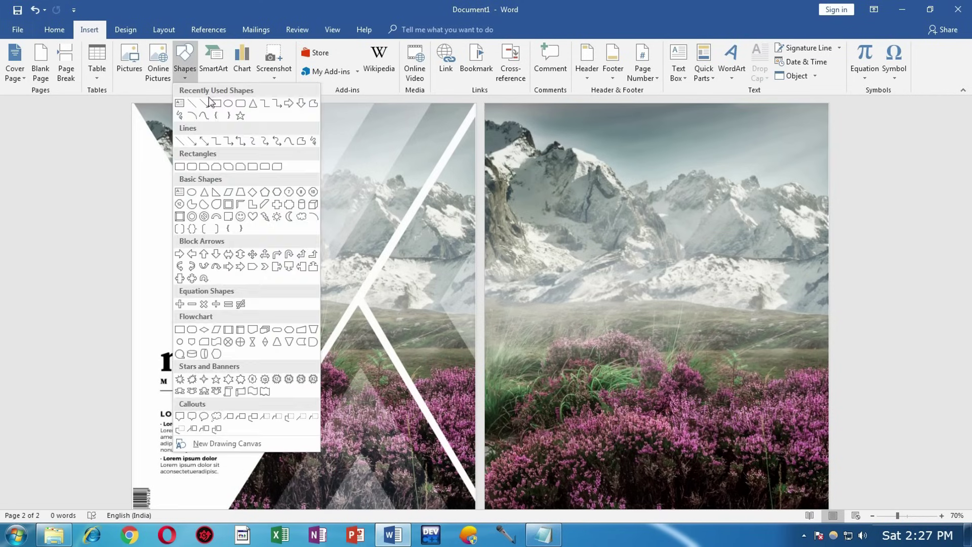
click(219, 117)
drag(541, 277, 813, 285)
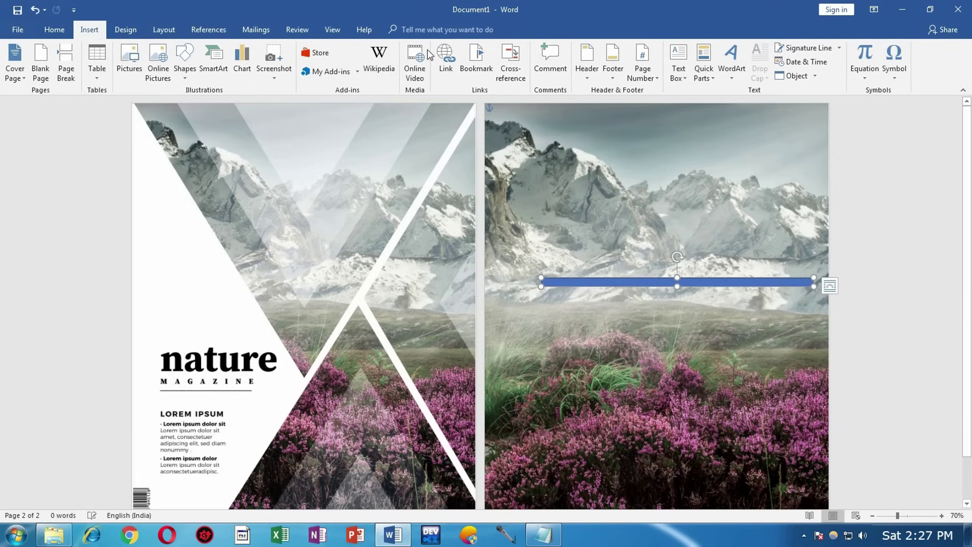
click(295, 48)
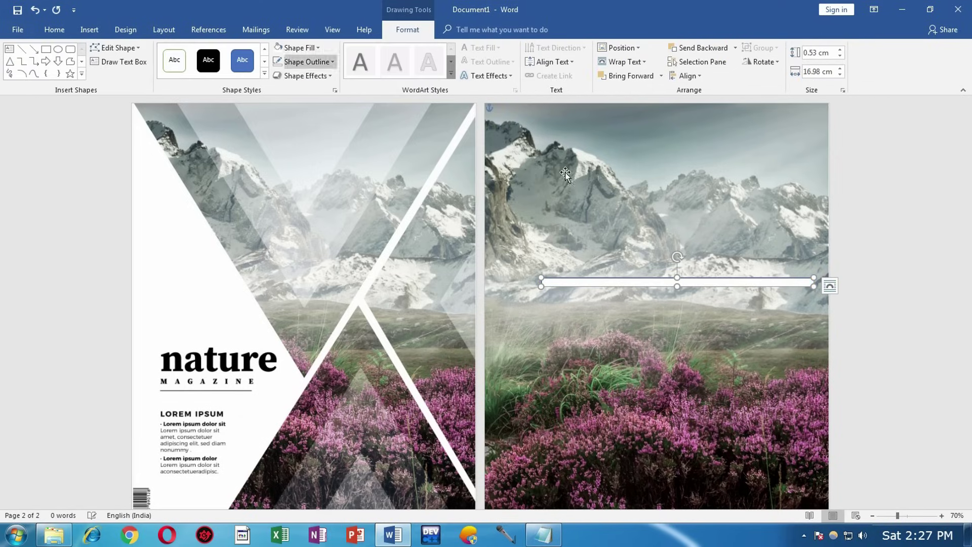
click(301, 61)
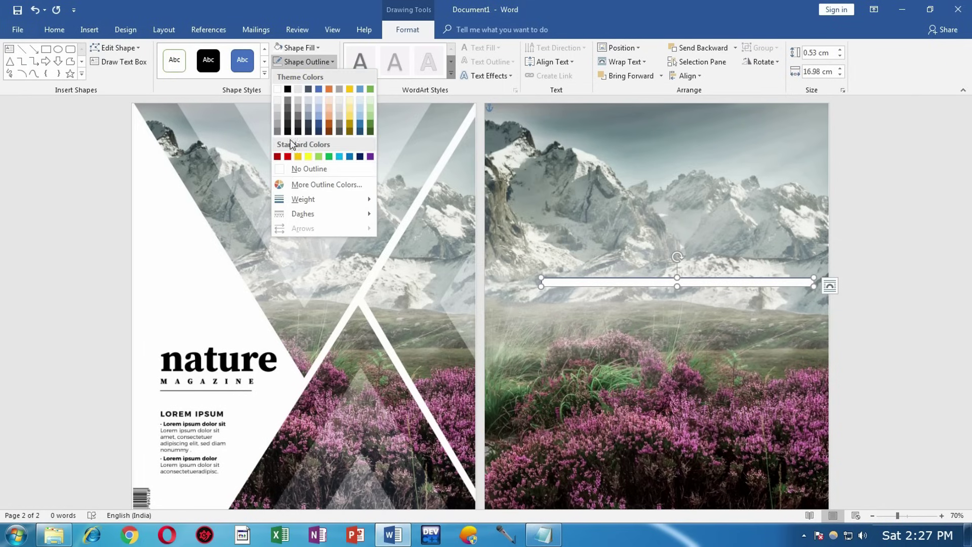
click(296, 227)
Rotate and stretch the white bar diagonally from the top-right toward the bottom-left corner.
click(675, 282)
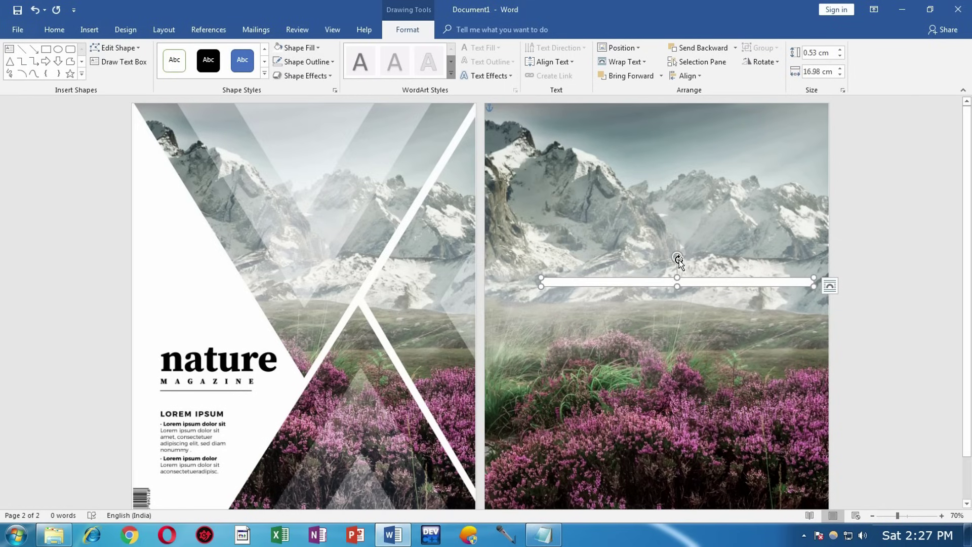
drag(657, 260, 637, 250)
drag(689, 270, 763, 196)
scroll(720, 260, down, 2)
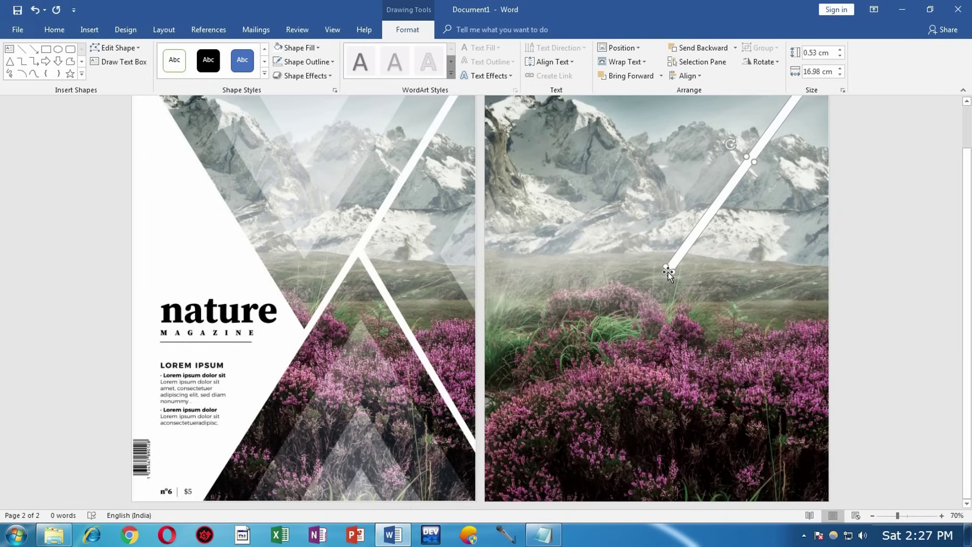
drag(673, 272, 503, 498)
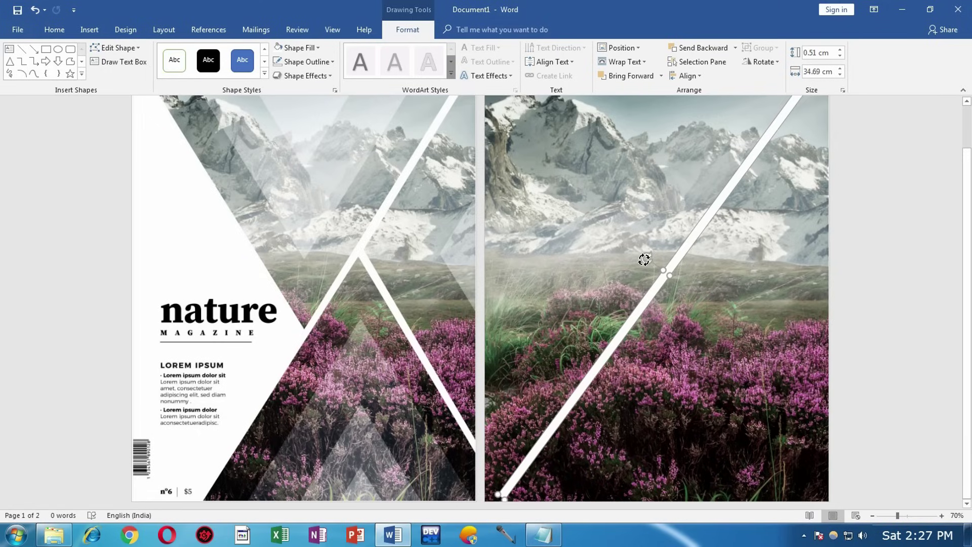
drag(644, 259, 745, 257)
scroll(745, 268, up, 1)
scroll(755, 260, down, 2)
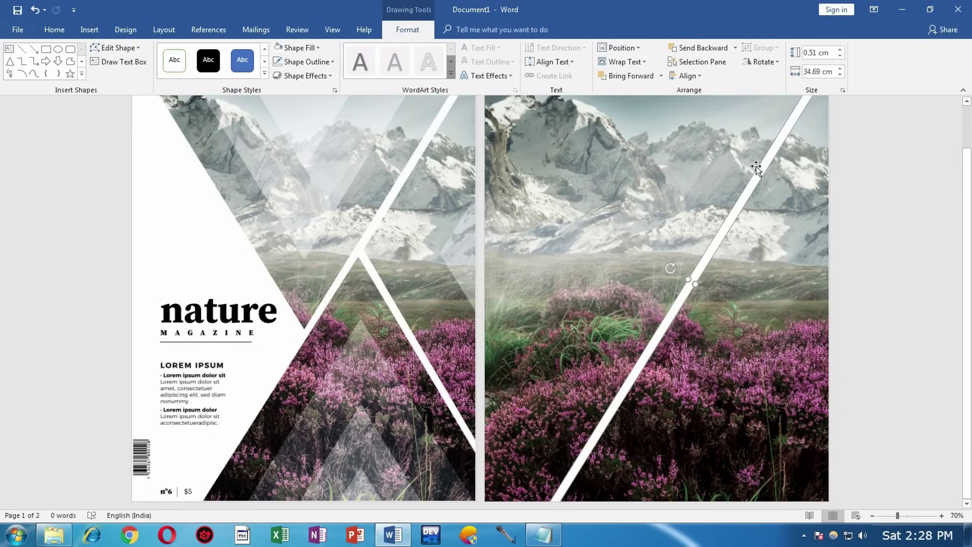
Set the white bar's height to 0.47 cm.
click(817, 52)
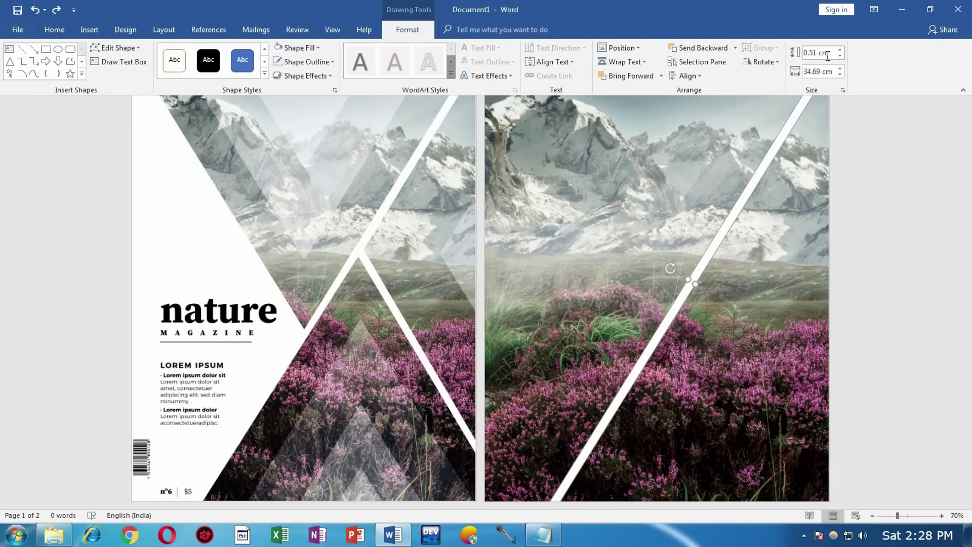
text(7)
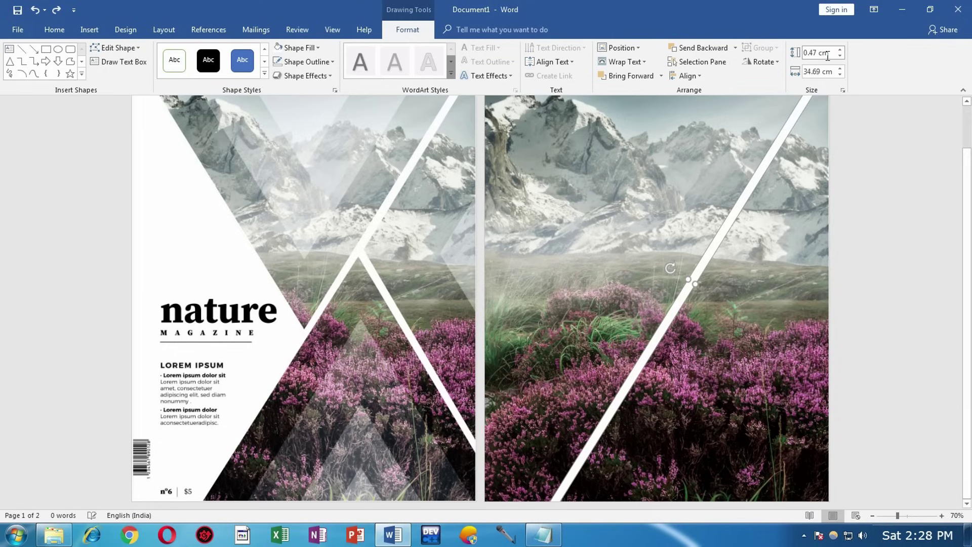
key(Return)
click(876, 356)
scroll(870, 345, up, 2)
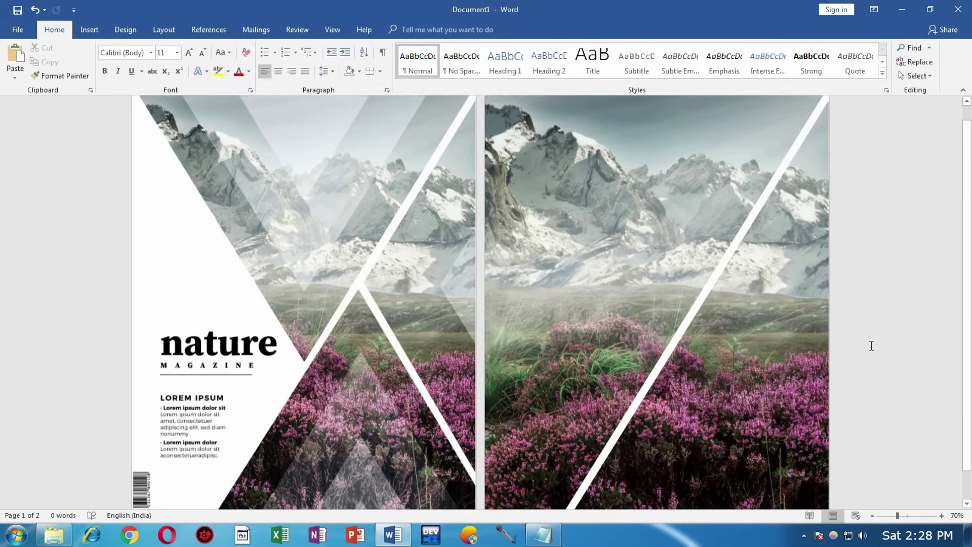
Draw a large triangle along the bottom edge of page two.
click(99, 30)
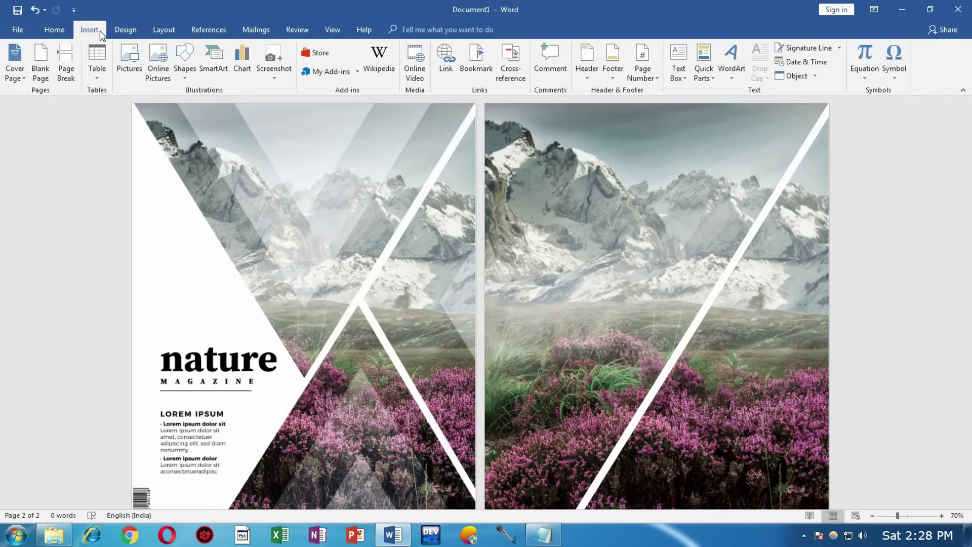
click(183, 63)
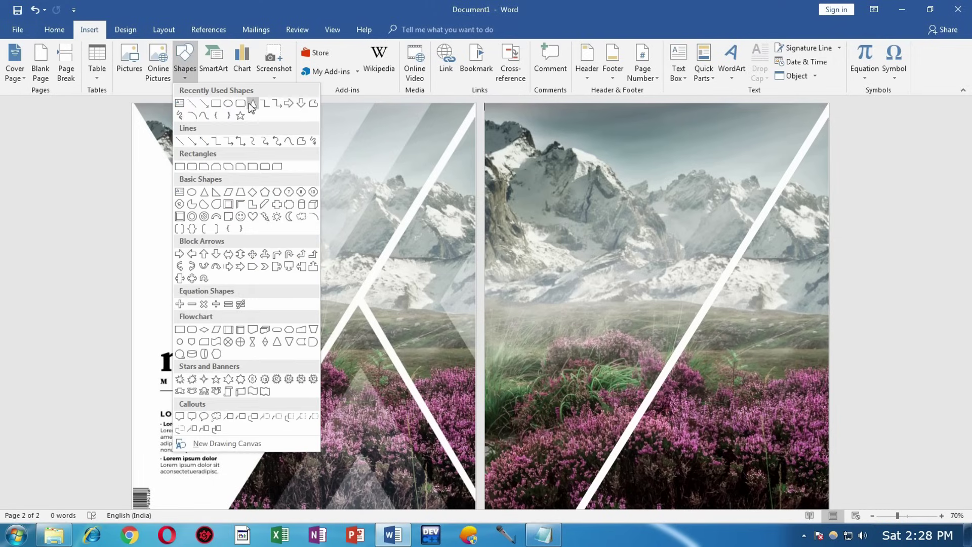
click(253, 103)
scroll(501, 284, down, 2)
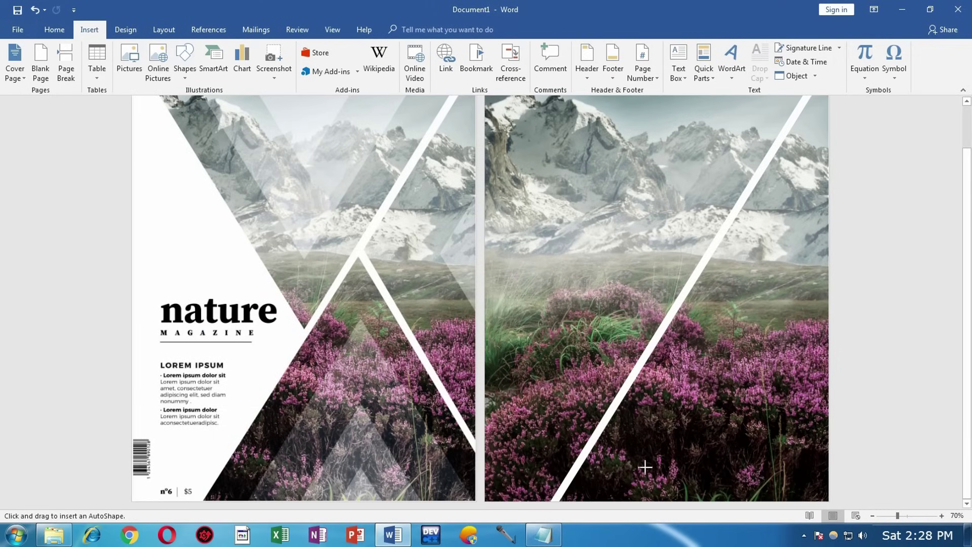
mouse_move(615, 492)
mouse_down()
mouse_move(736, 411)
mouse_move(770, 332)
mouse_move(815, 340)
mouse_up()
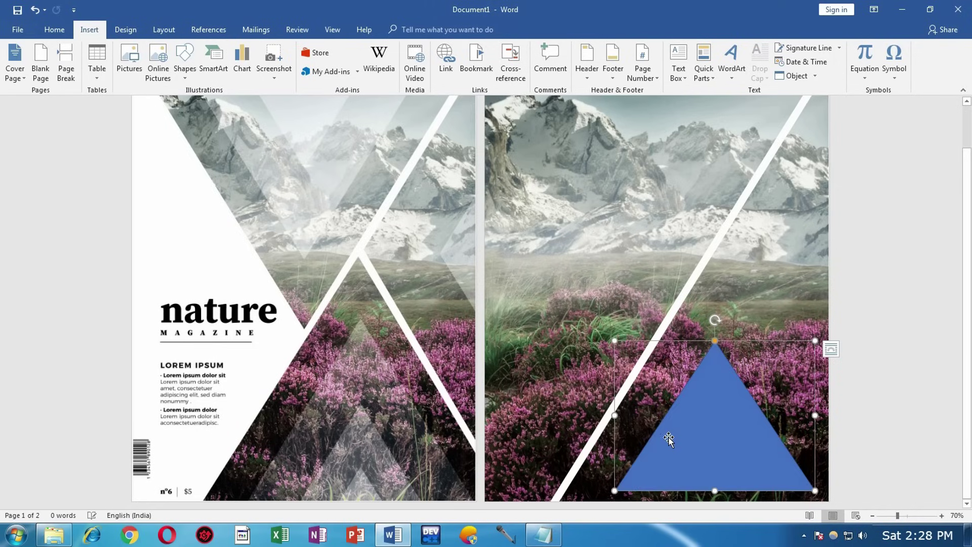
mouse_move(657, 452)
mouse_down()
mouse_move(642, 456)
mouse_move(659, 458)
mouse_up()
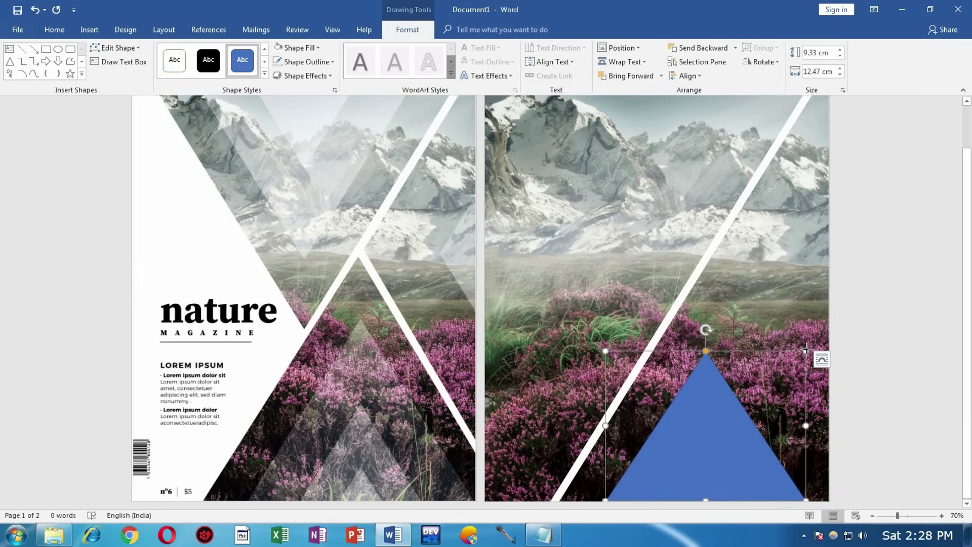
drag(805, 350, 835, 322)
drag(607, 320, 602, 319)
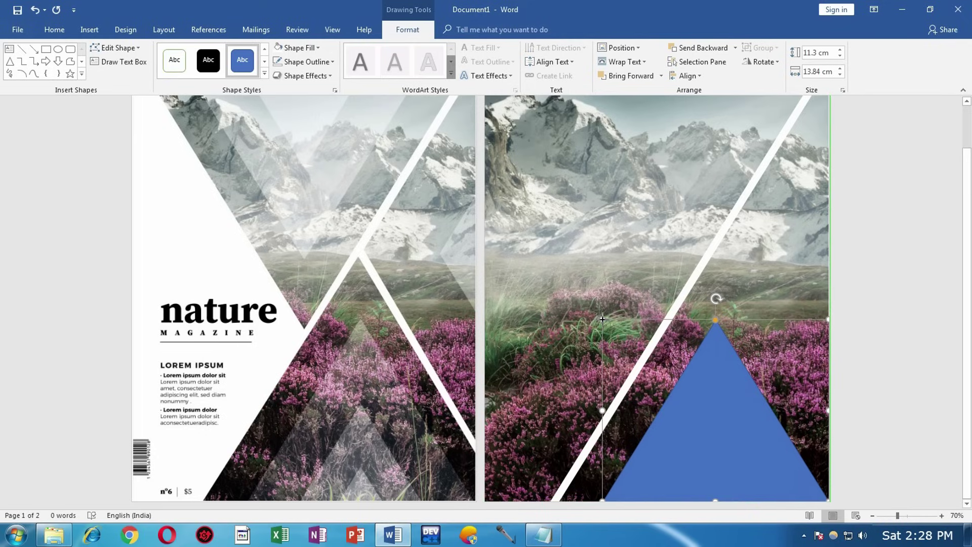
Fill the triangle white at 61% transparency and remove its outline.
click(279, 51)
click(278, 69)
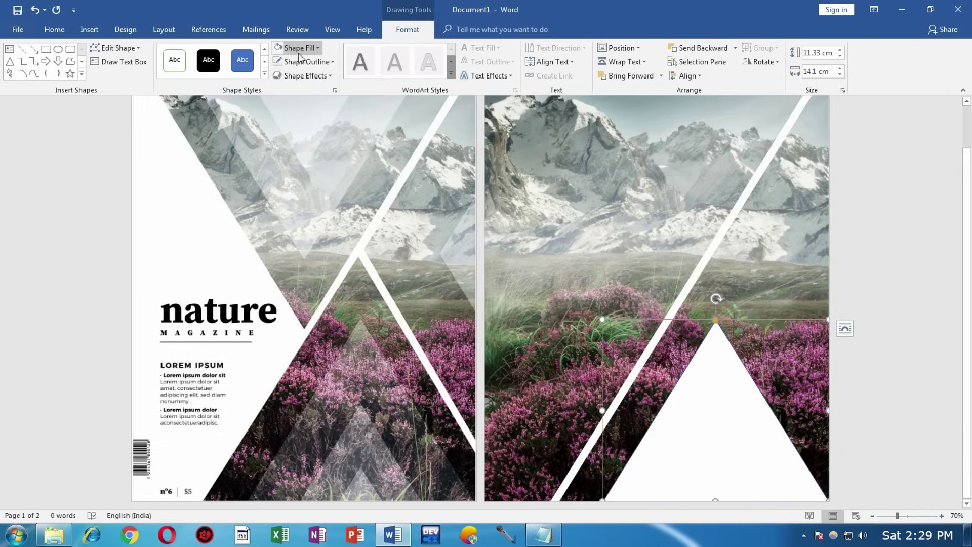
click(300, 50)
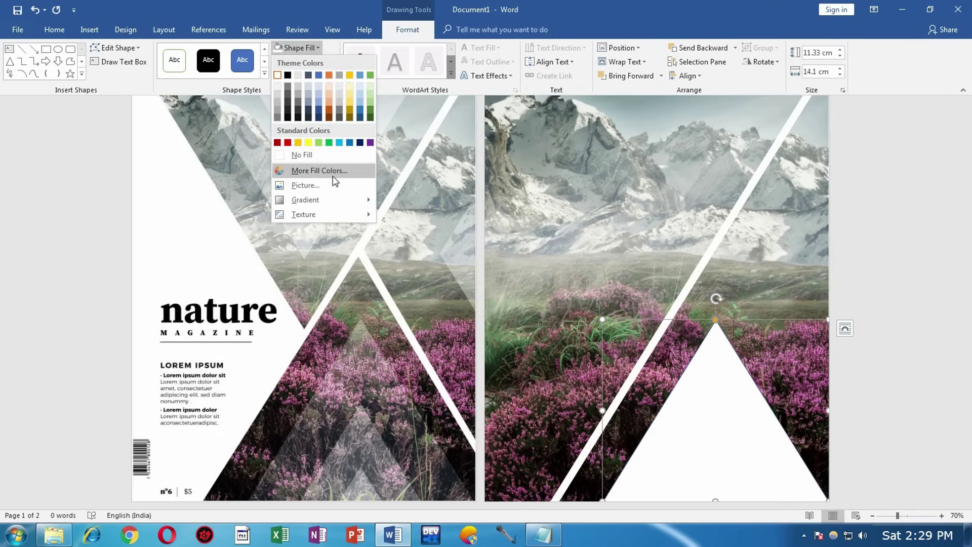
click(319, 171)
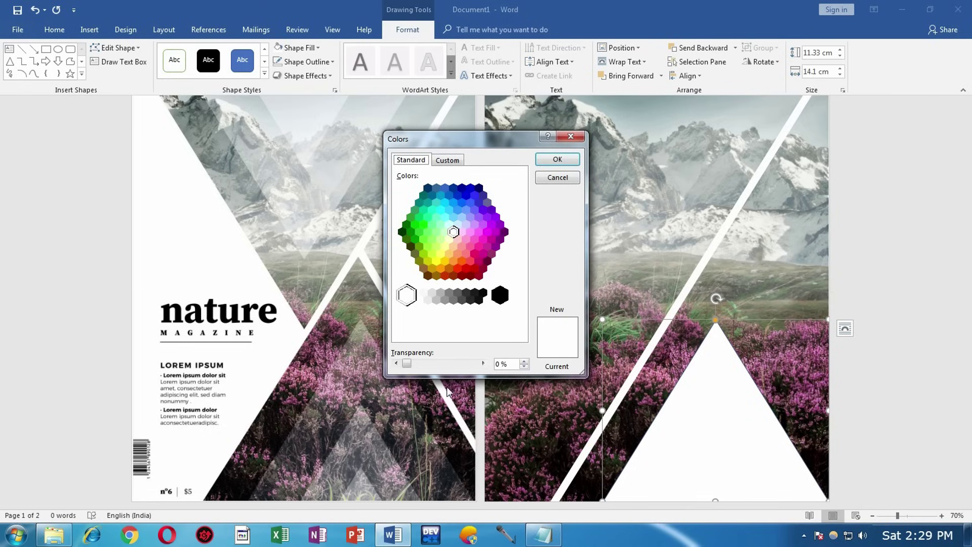
drag(406, 364, 447, 369)
click(559, 159)
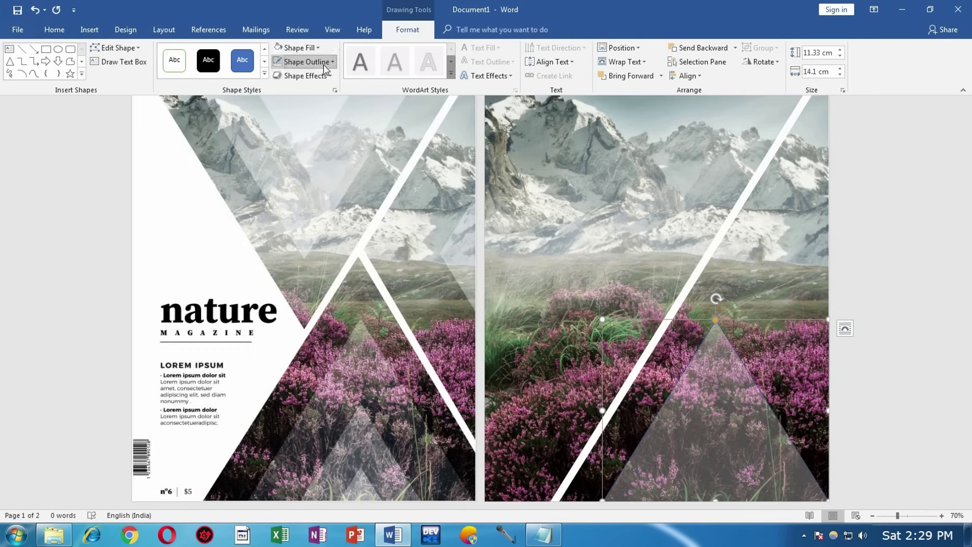
click(304, 62)
click(314, 189)
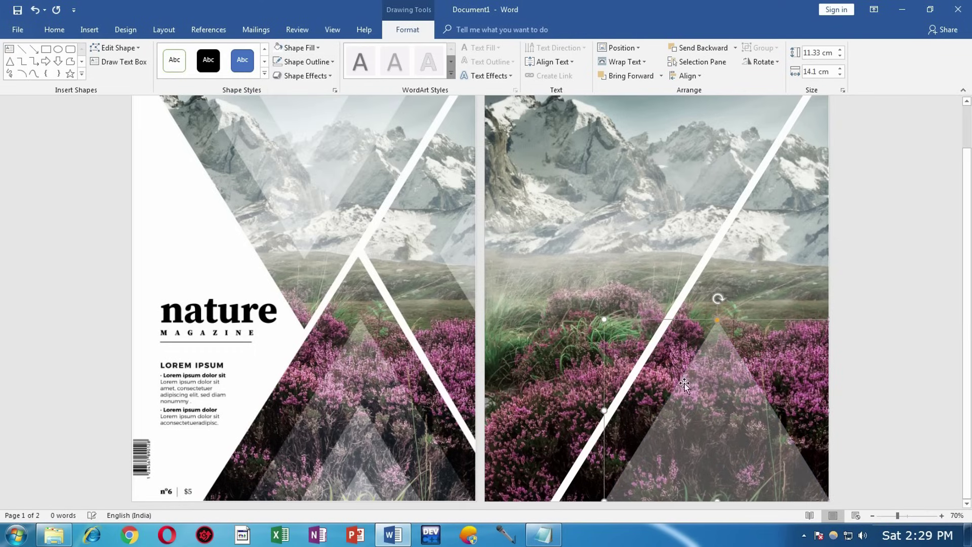
Duplicate the translucent triangle and group the two copies.
mouse_move(717, 425)
mouse_down()
mouse_move(703, 333)
mouse_move(711, 299)
mouse_move(727, 447)
mouse_move(740, 476)
mouse_move(716, 467)
mouse_move(716, 482)
mouse_up()
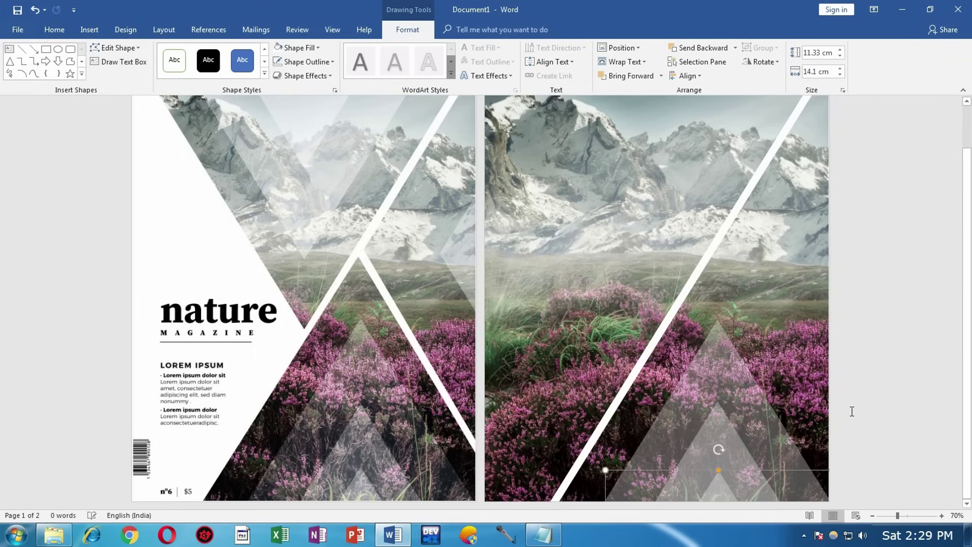
click(863, 384)
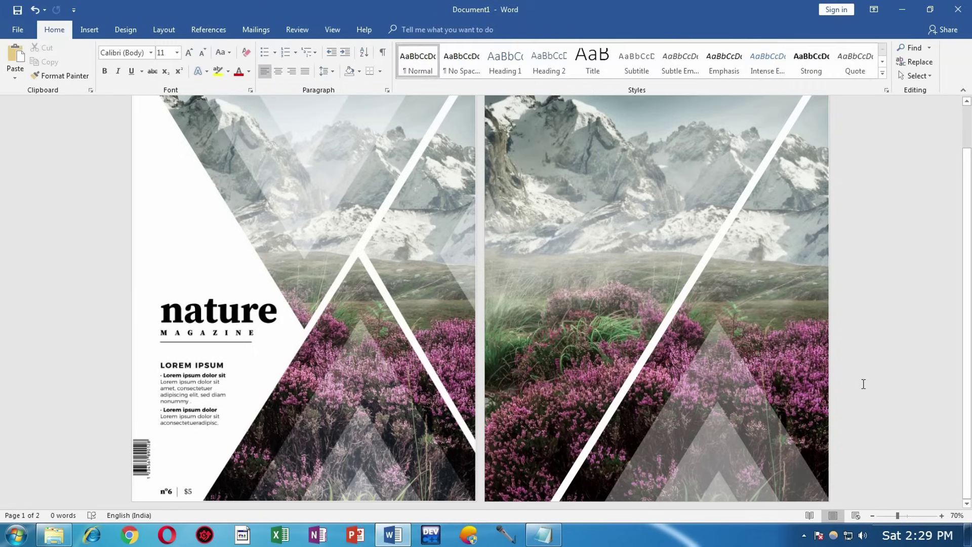
click(724, 385)
shift+click(715, 426)
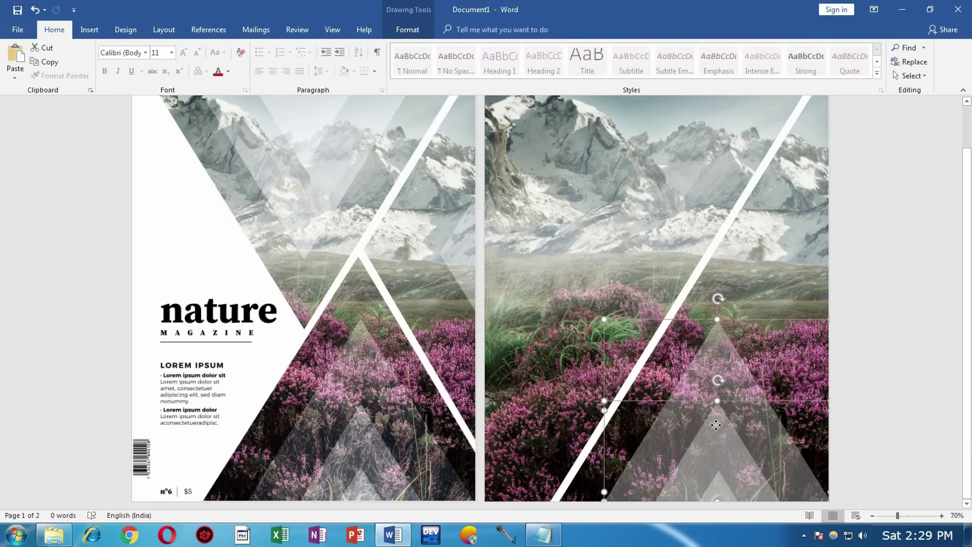
right_click(716, 426)
click(842, 297)
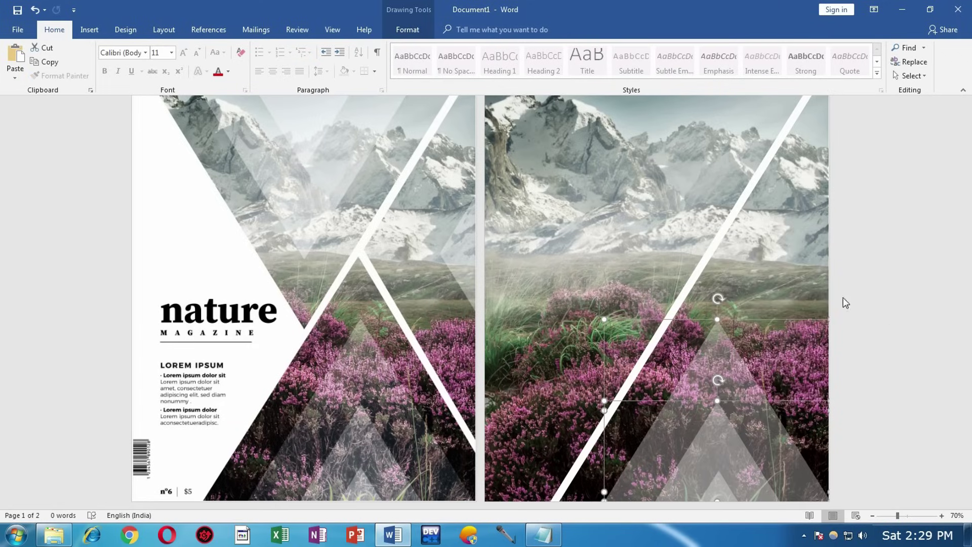
drag(731, 444, 674, 253)
Rotate, enlarge and move the triangle group up to the top of page two.
scroll(690, 321, up, 1)
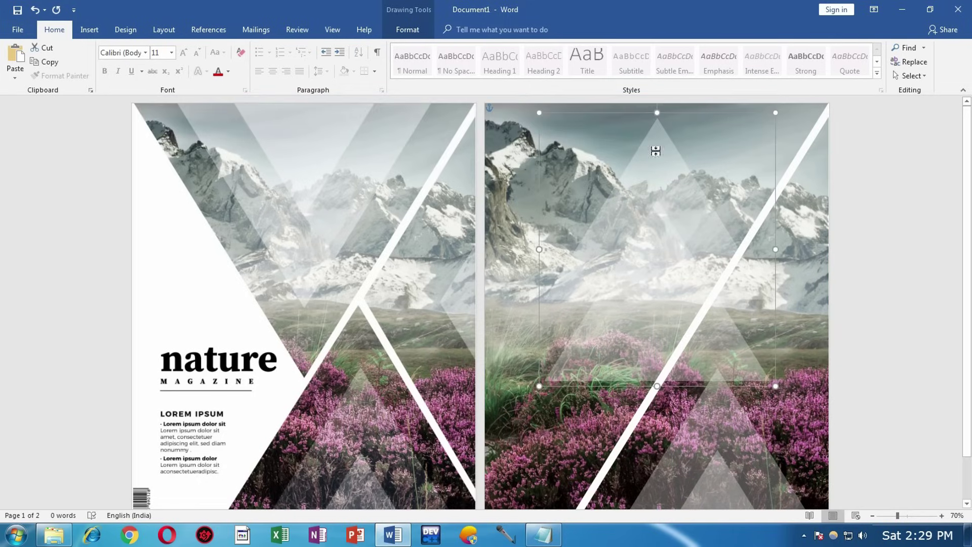
drag(656, 151, 659, 208)
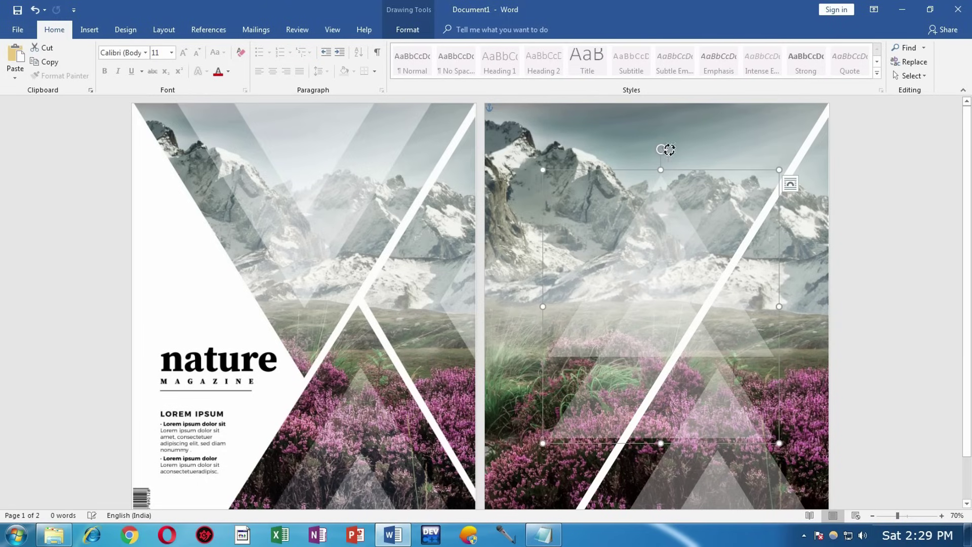
drag(669, 149, 657, 343)
drag(662, 249, 631, 157)
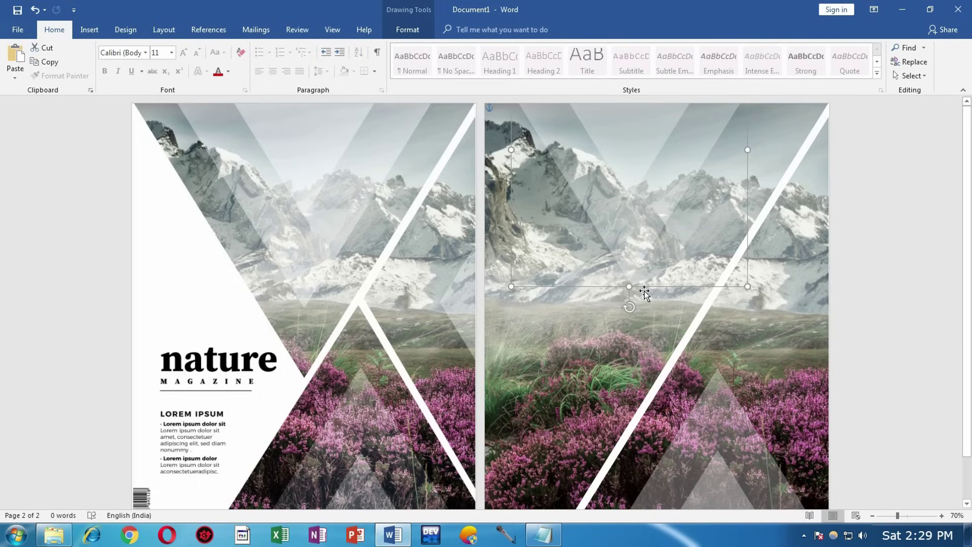
drag(747, 286, 789, 335)
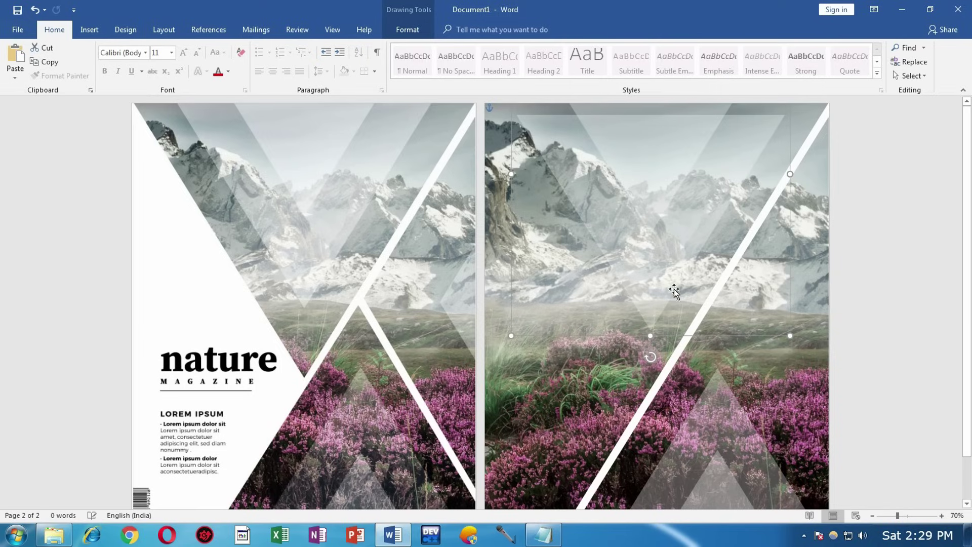
drag(657, 281, 661, 272)
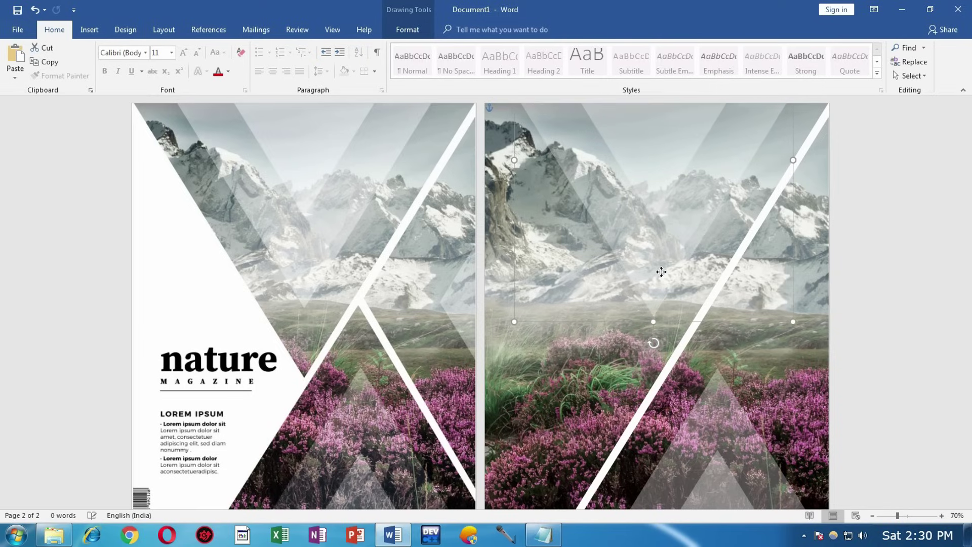
click(847, 276)
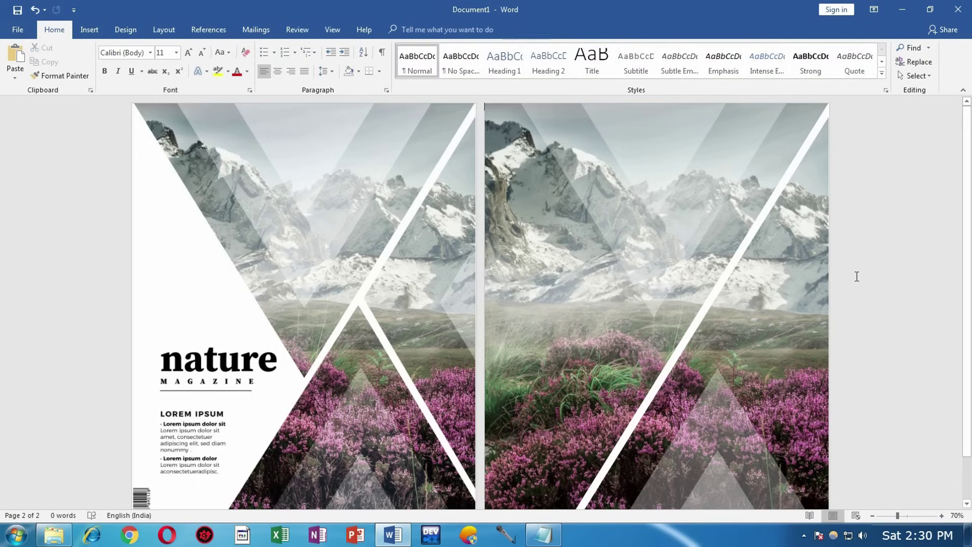
click(657, 245)
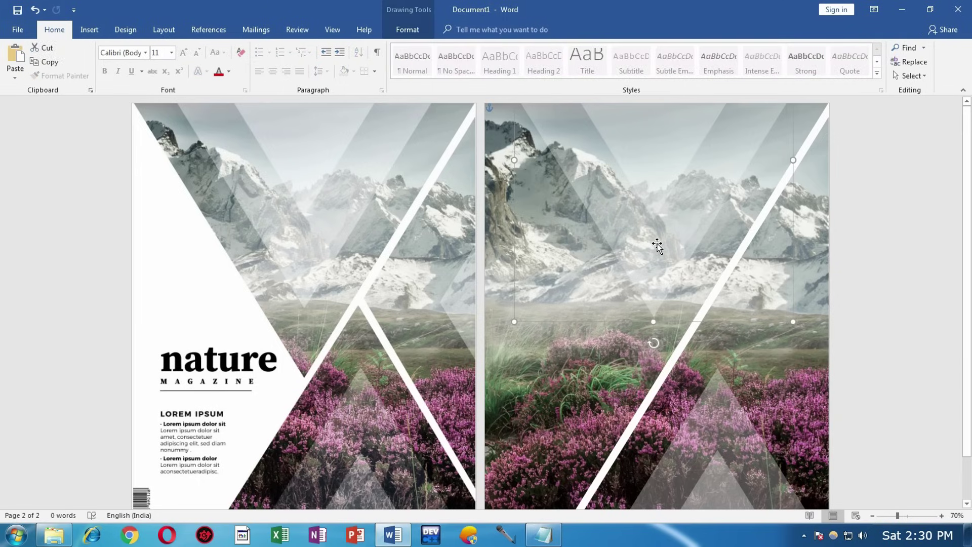
Ungroup the triangles and select one of them.
right_click(657, 246)
mouse_move(691, 317)
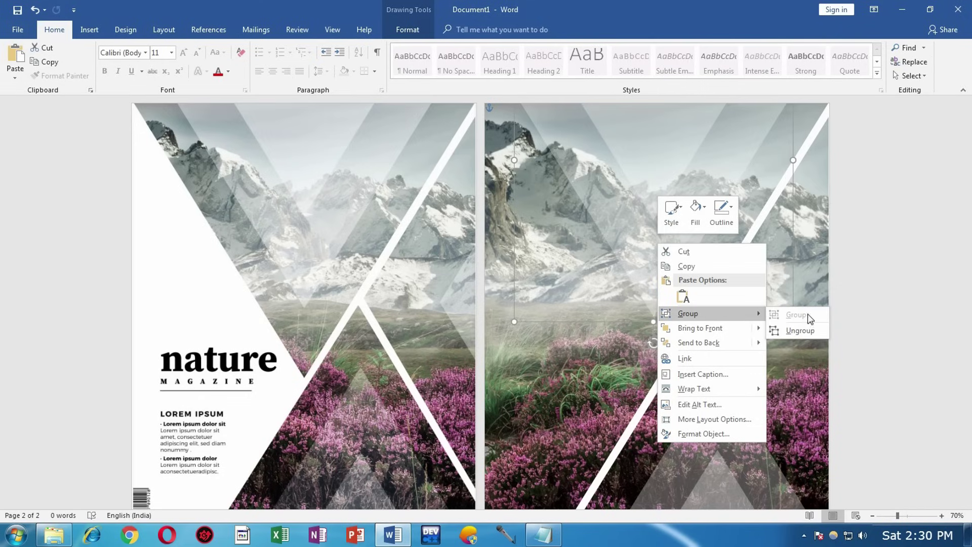
click(807, 332)
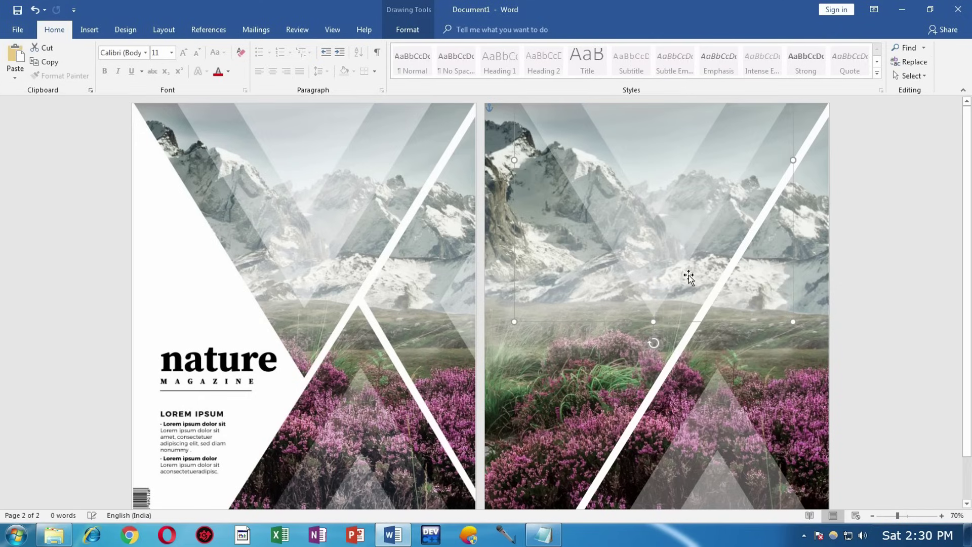
click(862, 267)
click(667, 152)
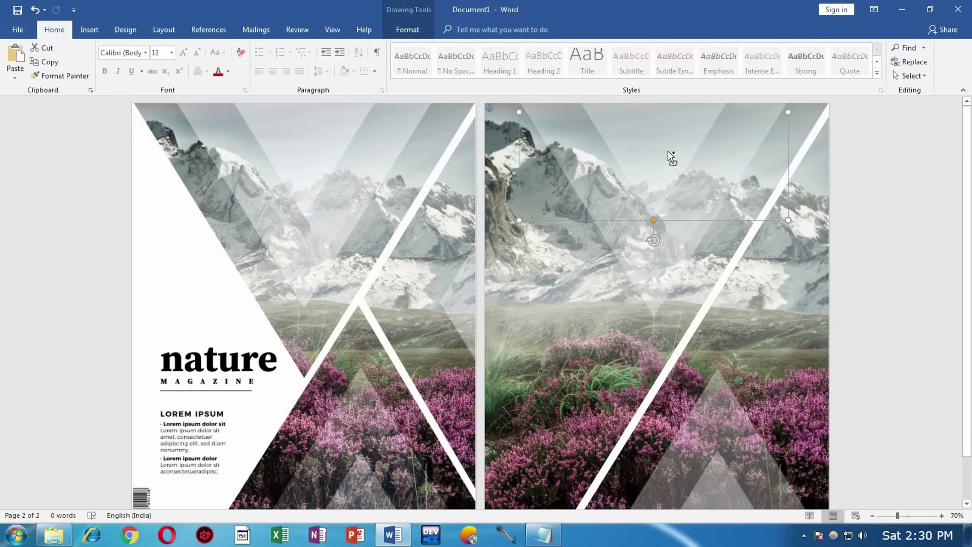
Rotate, narrow and place that triangle along the right edge of page two.
drag(672, 181, 669, 294)
drag(677, 474, 581, 340)
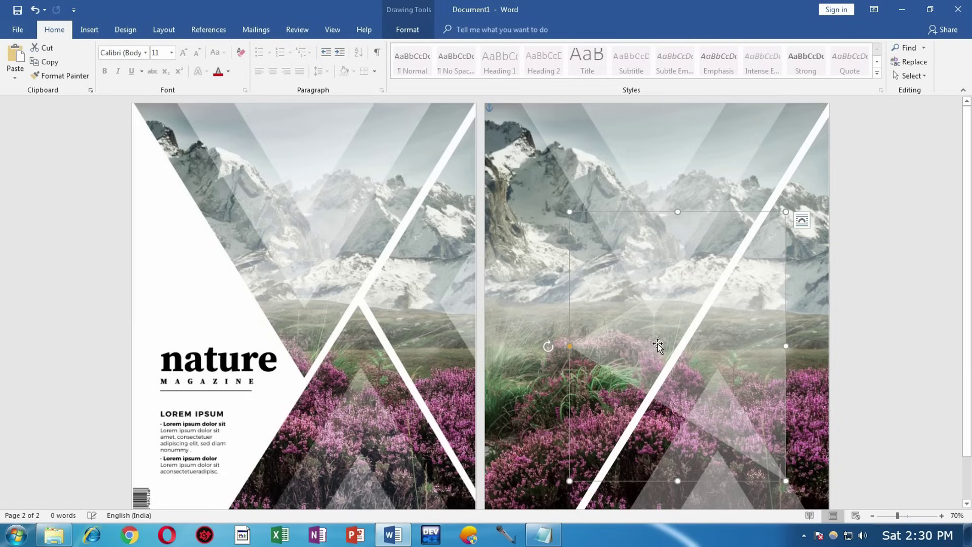
mouse_move(658, 347)
mouse_down()
mouse_move(794, 341)
mouse_move(651, 333)
mouse_up()
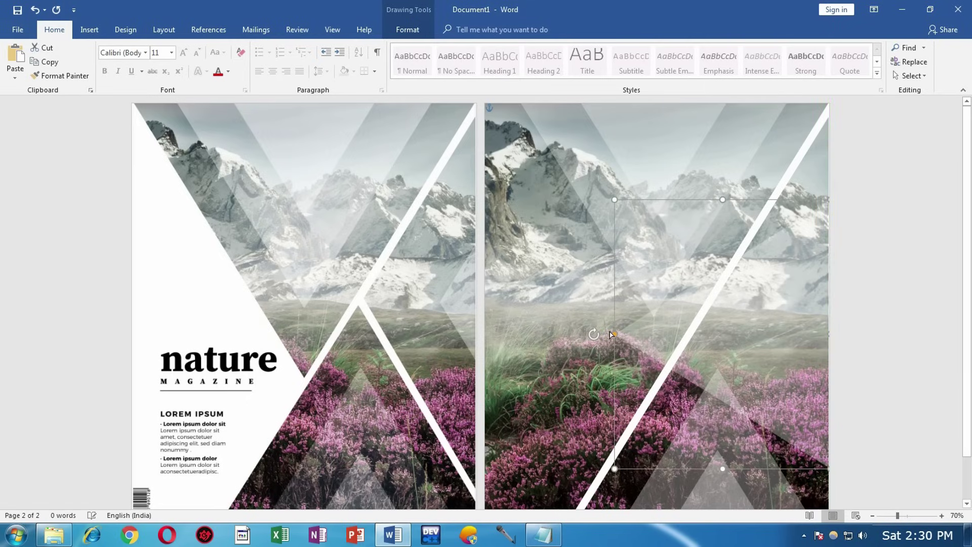
drag(615, 468, 756, 471)
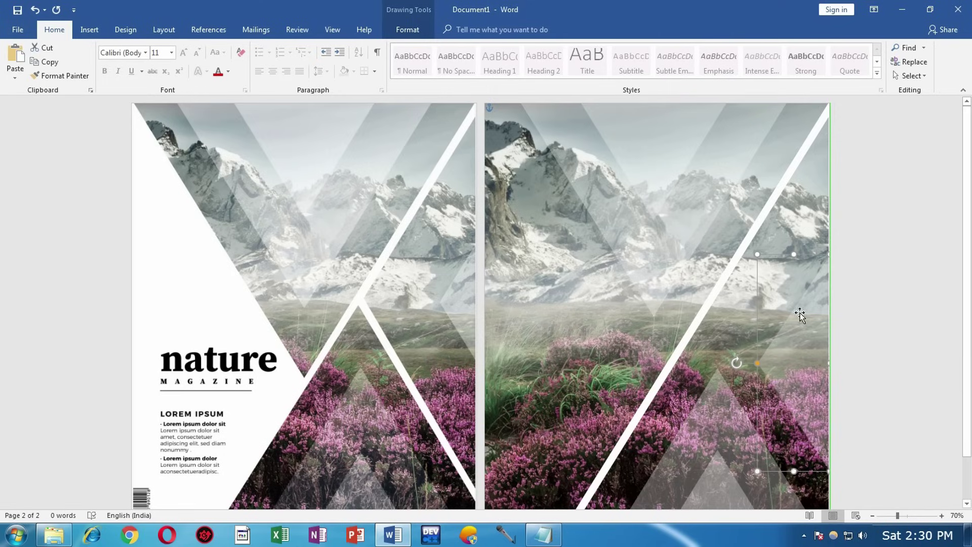
mouse_move(801, 319)
mouse_down()
mouse_move(795, 330)
mouse_move(812, 320)
mouse_move(789, 309)
mouse_move(817, 312)
mouse_move(819, 266)
mouse_up()
key(Escape)
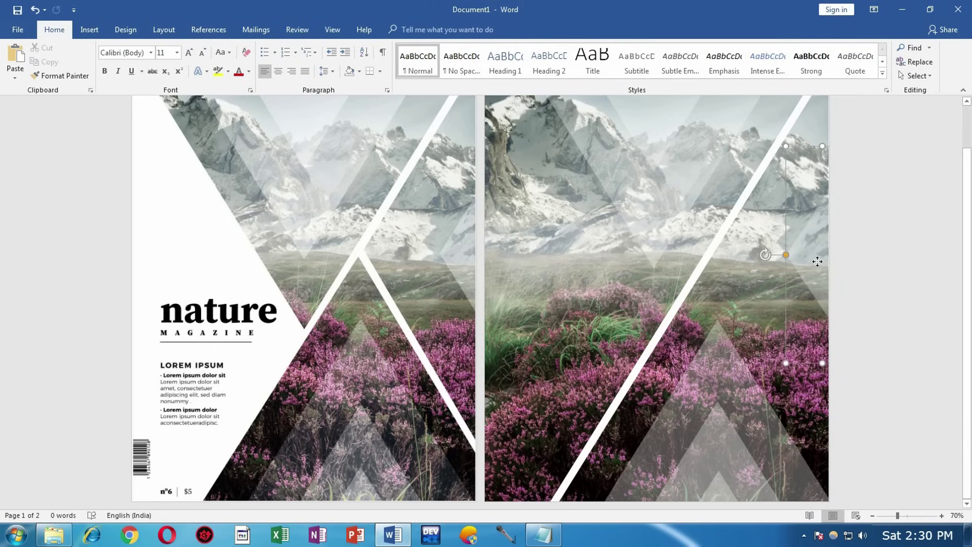
click(860, 314)
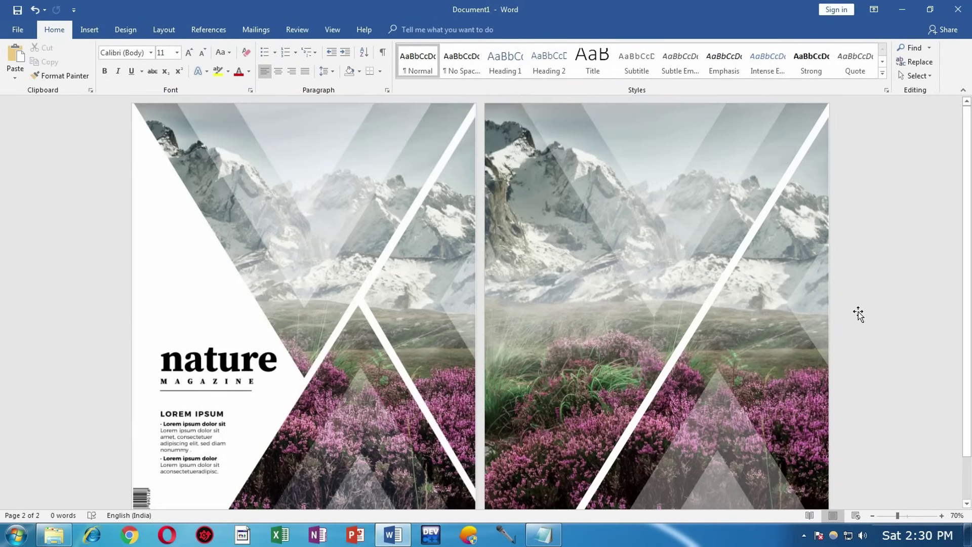
scroll(858, 314, down, 1)
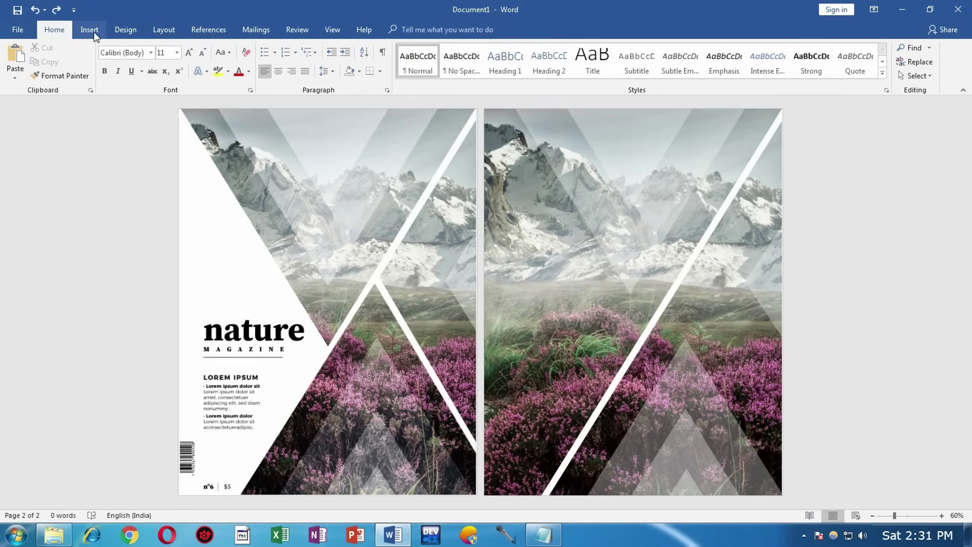
Draw a triangle on page 2, rotate it to point right, and stretch it 36 cm down the left edge.
click(93, 32)
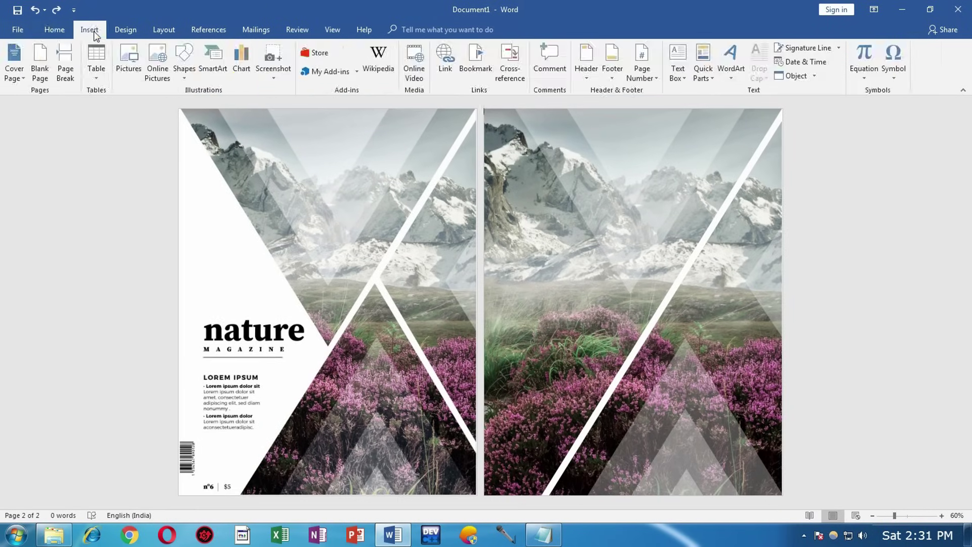
click(185, 55)
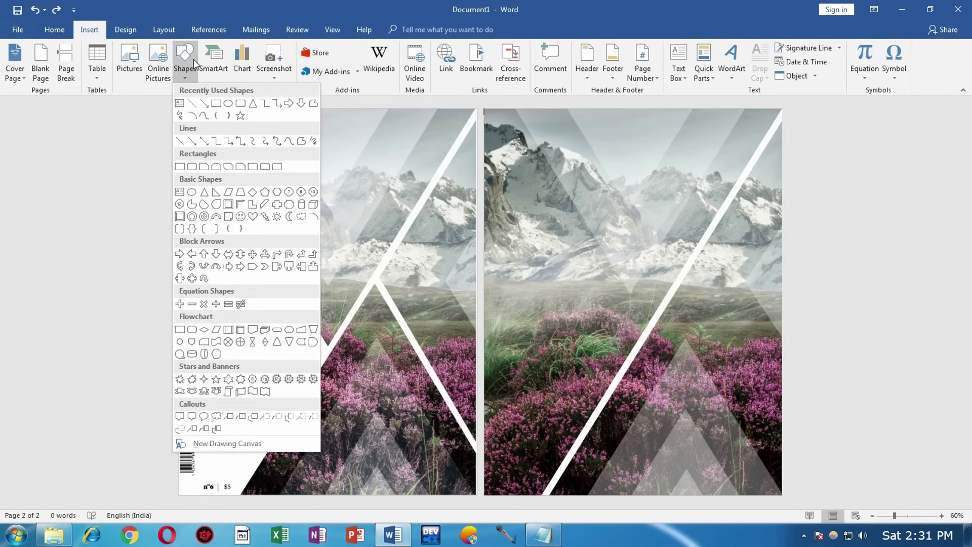
click(253, 103)
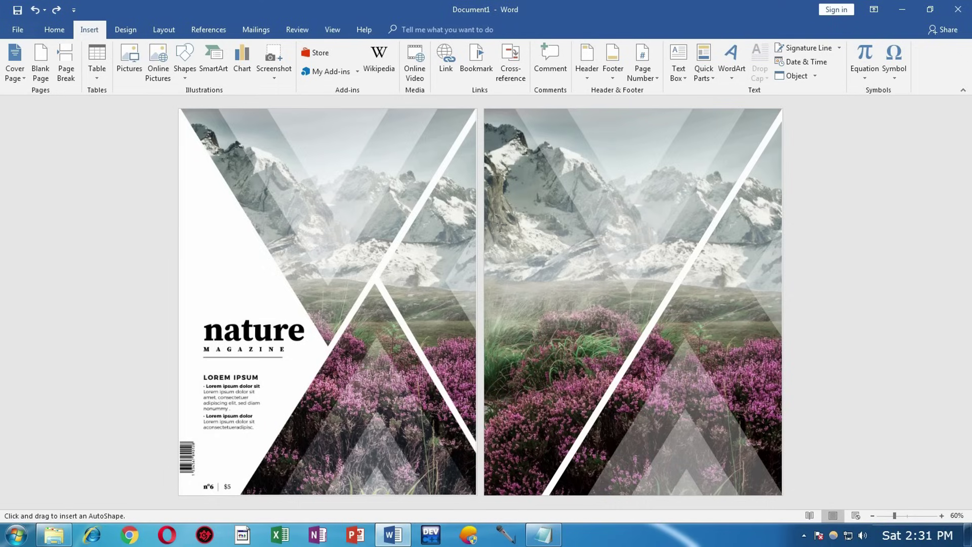
drag(500, 225, 717, 389)
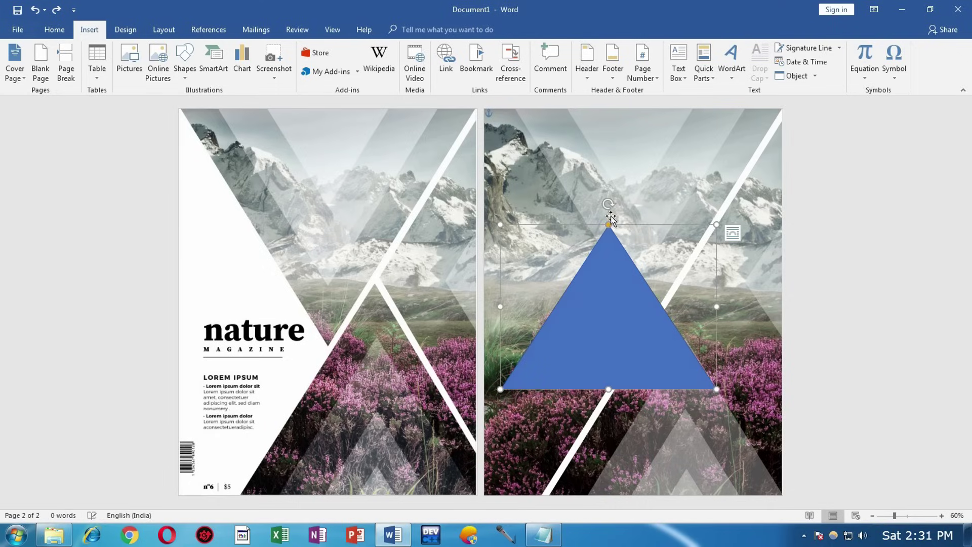
mouse_move(610, 205)
mouse_down()
mouse_move(687, 240)
mouse_move(704, 318)
mouse_move(696, 305)
mouse_up()
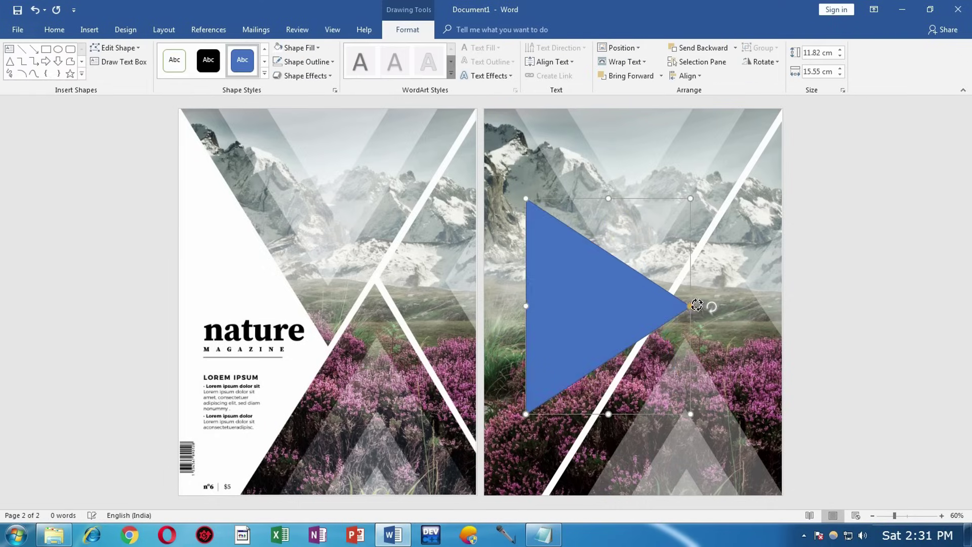
drag(607, 310, 563, 221)
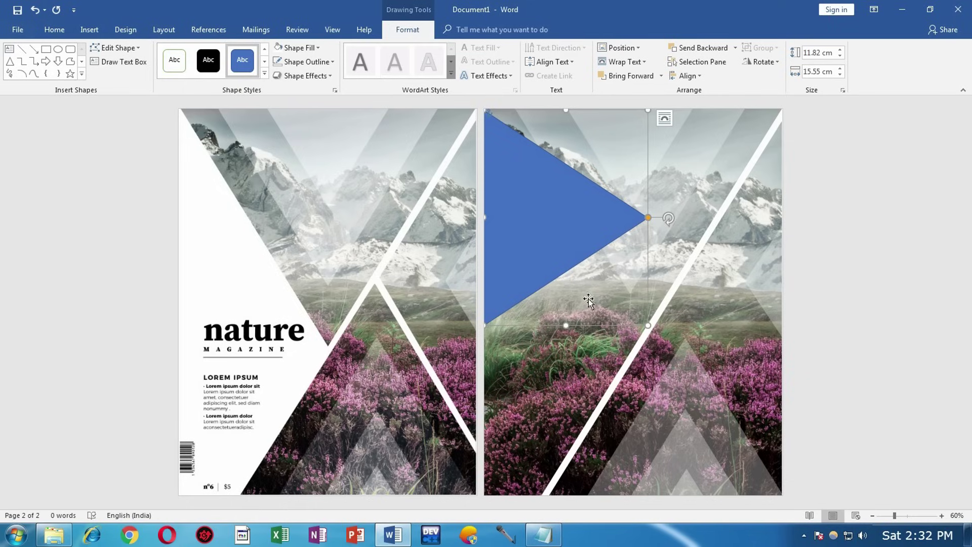
drag(565, 325, 550, 524)
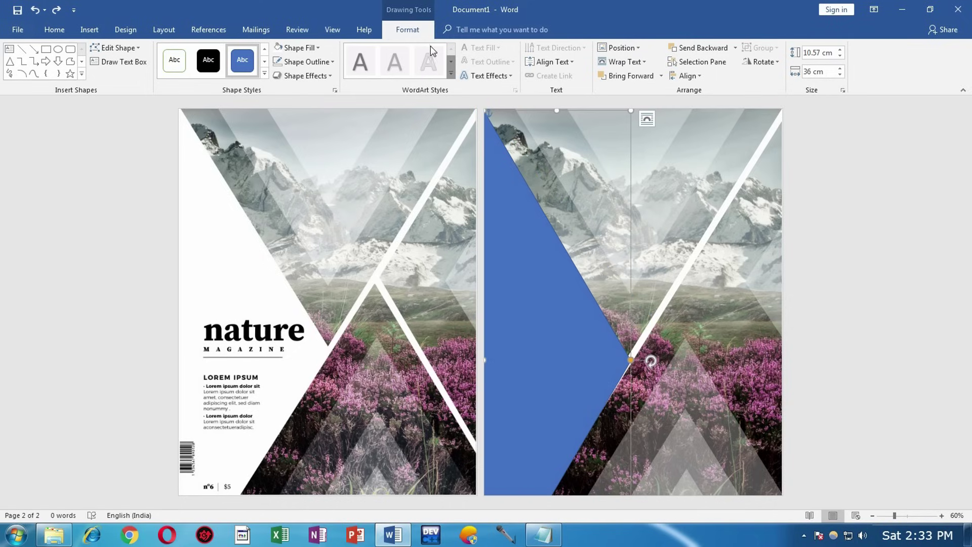
Fill the triangle white, give it No Outline, and align it to the top of page 2.
click(293, 48)
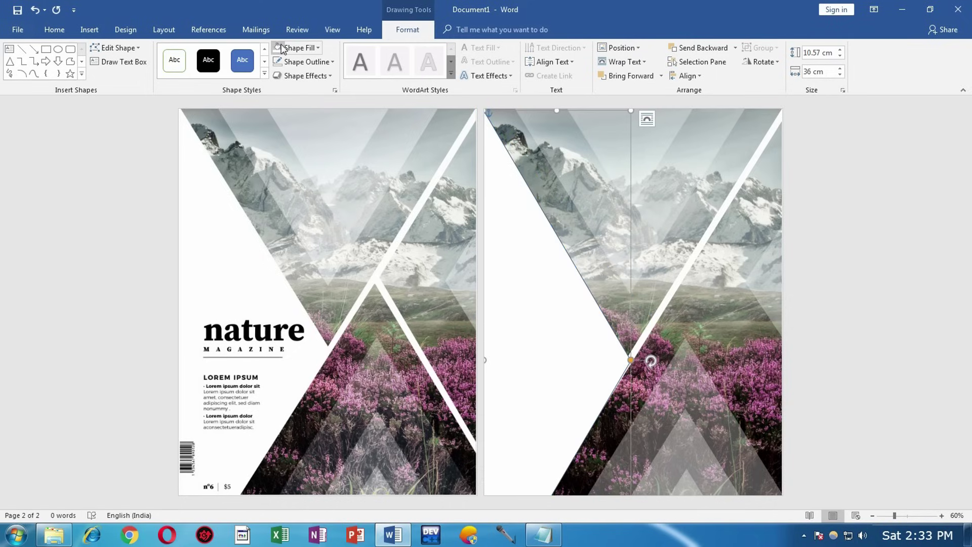
click(326, 62)
click(307, 193)
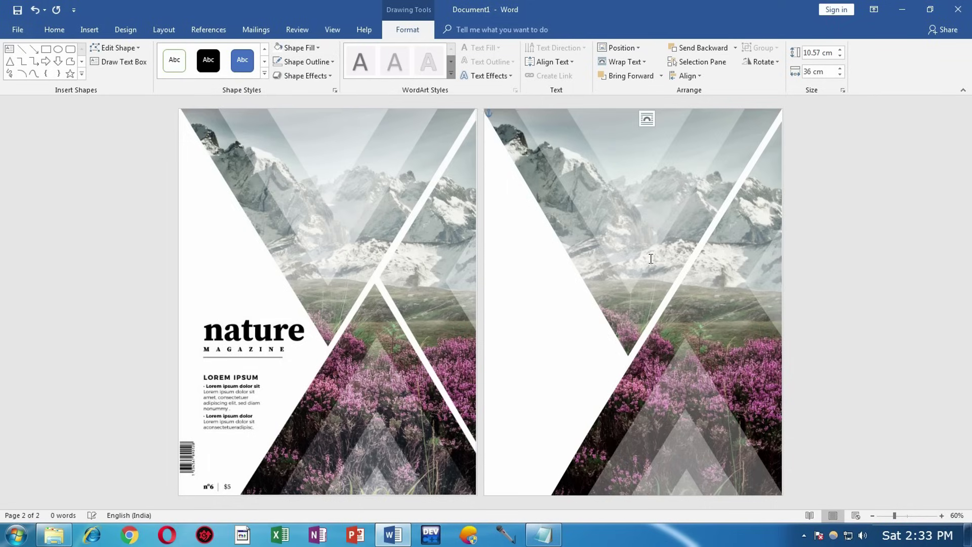
click(846, 262)
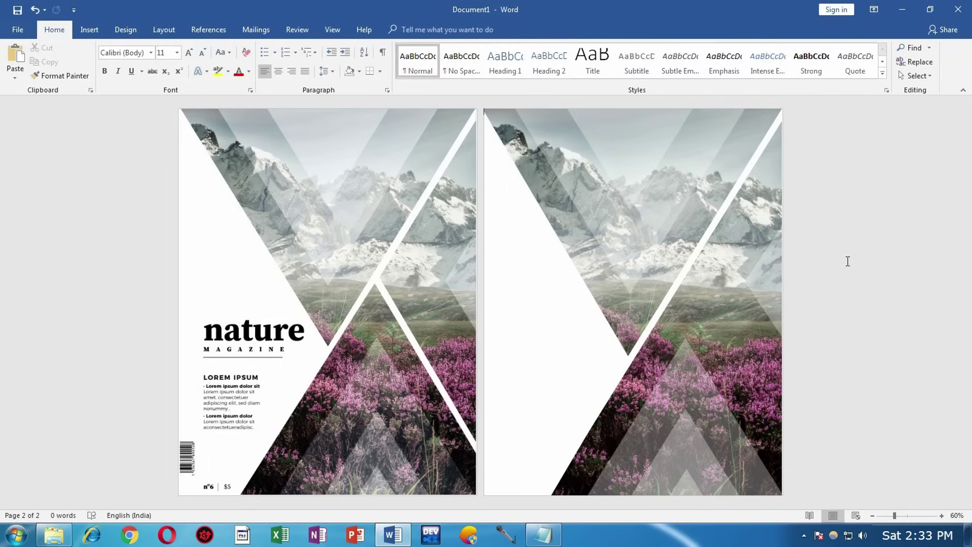
click(627, 347)
drag(580, 357, 580, 357)
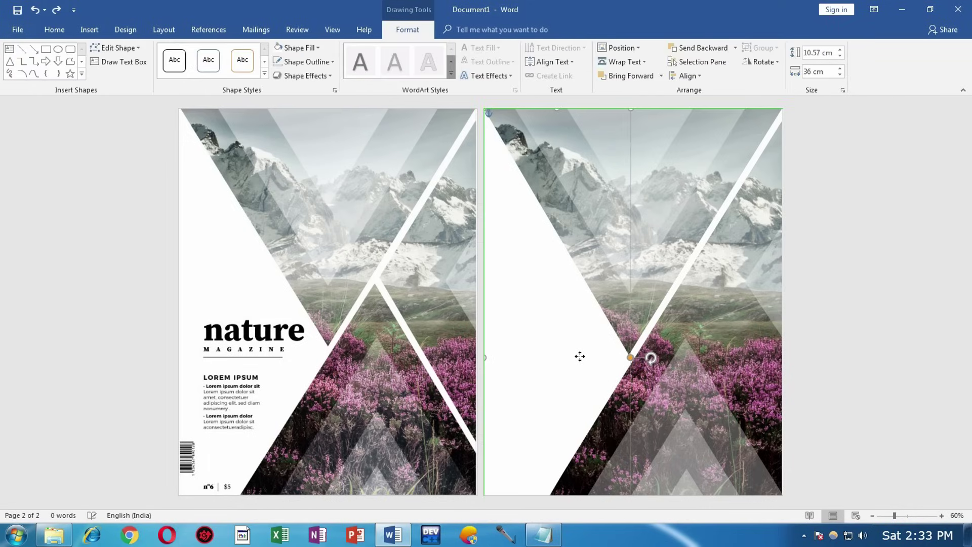
click(816, 354)
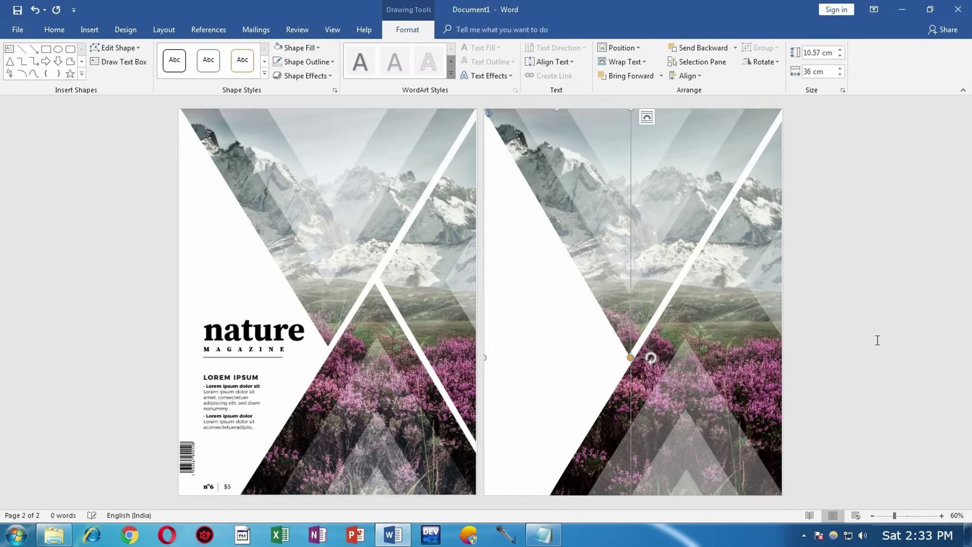
Place a copy of the white diagonal line to the right of the original.
click(707, 243)
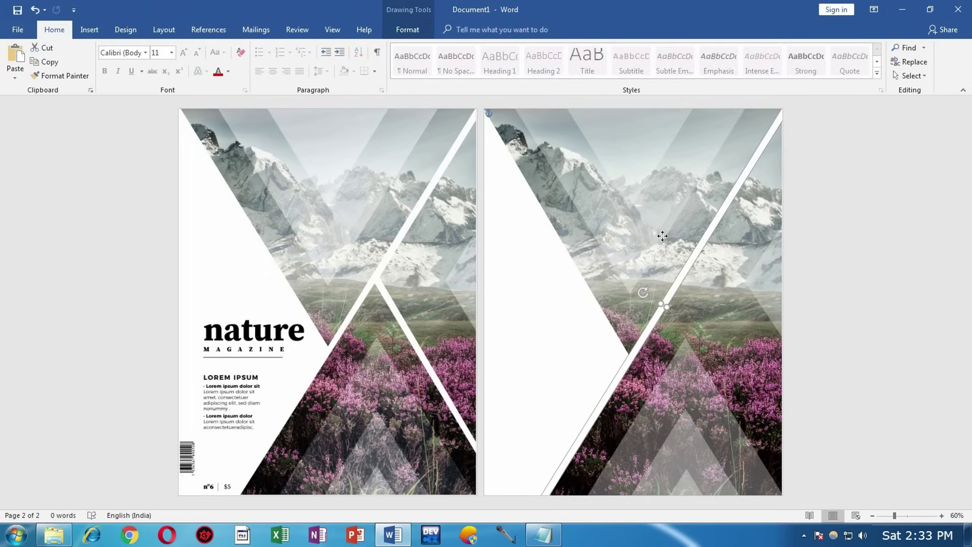
drag(662, 236, 738, 322)
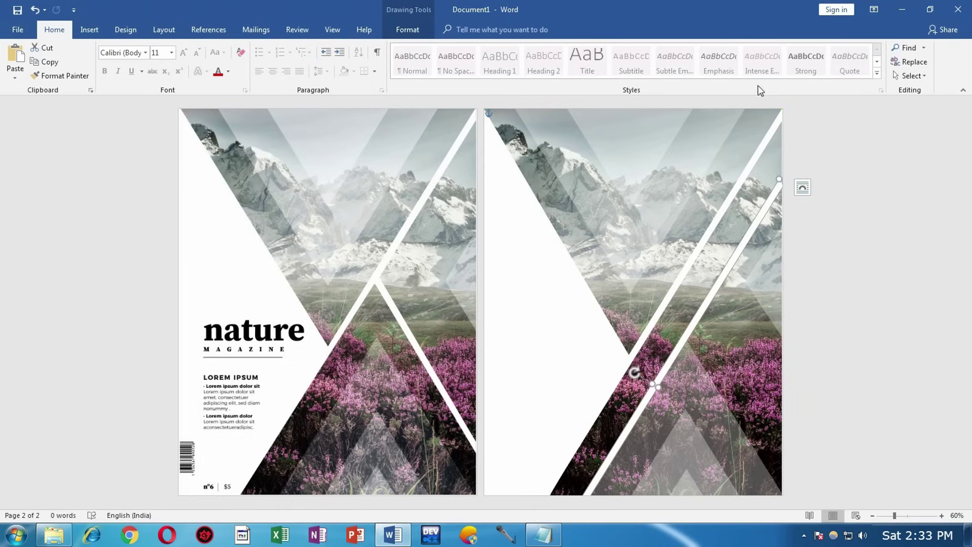
click(428, 30)
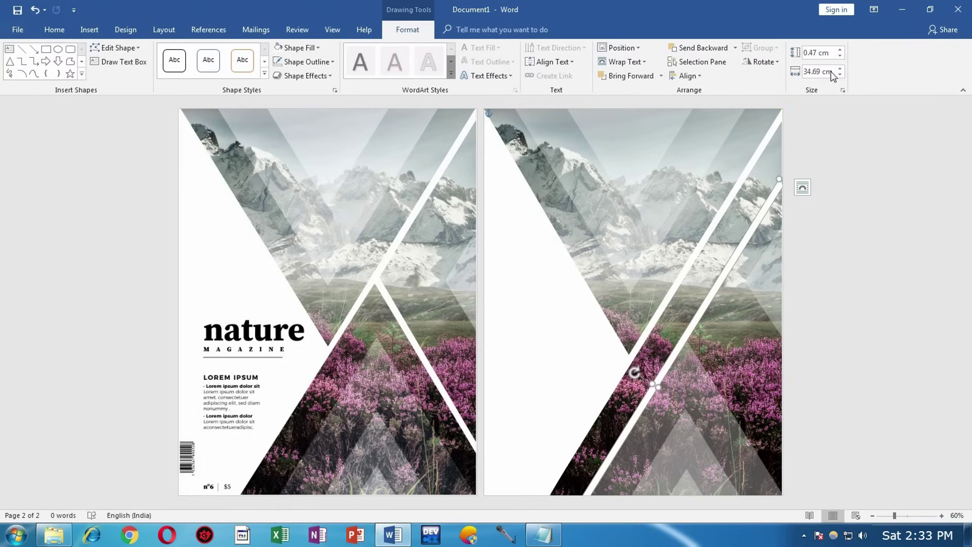
click(810, 71)
key(ctrl+z)
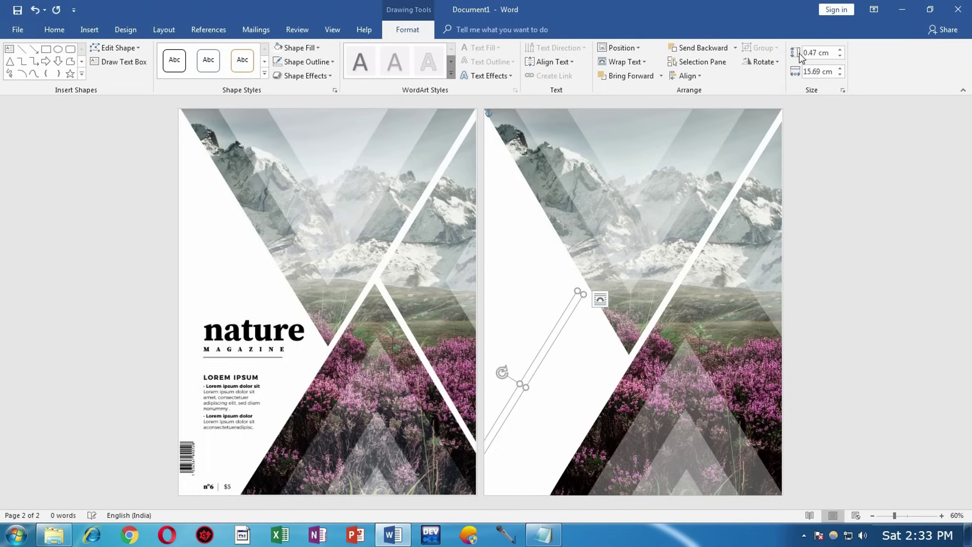
drag(501, 374, 732, 376)
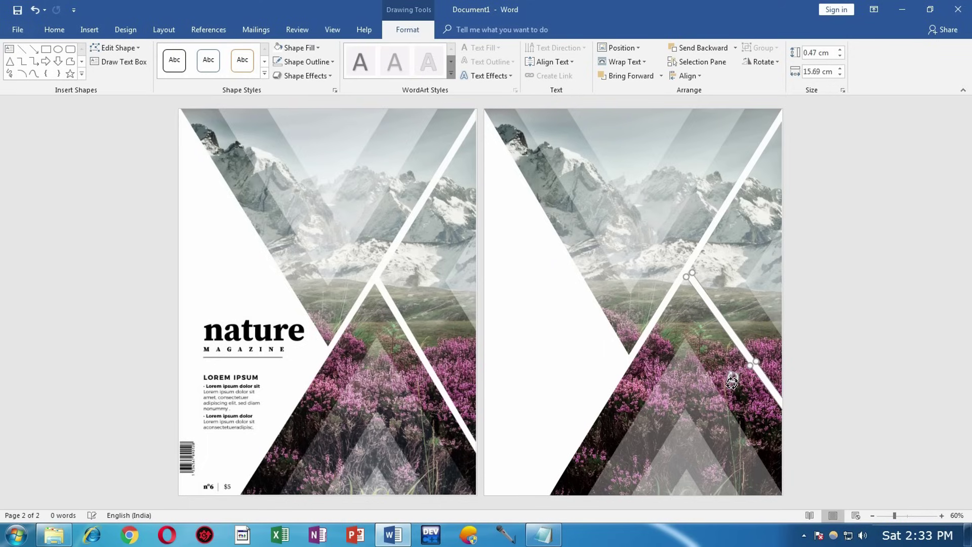
Rotate the copied line to exactly 239° and nudge it into place across the first line.
click(763, 61)
click(784, 135)
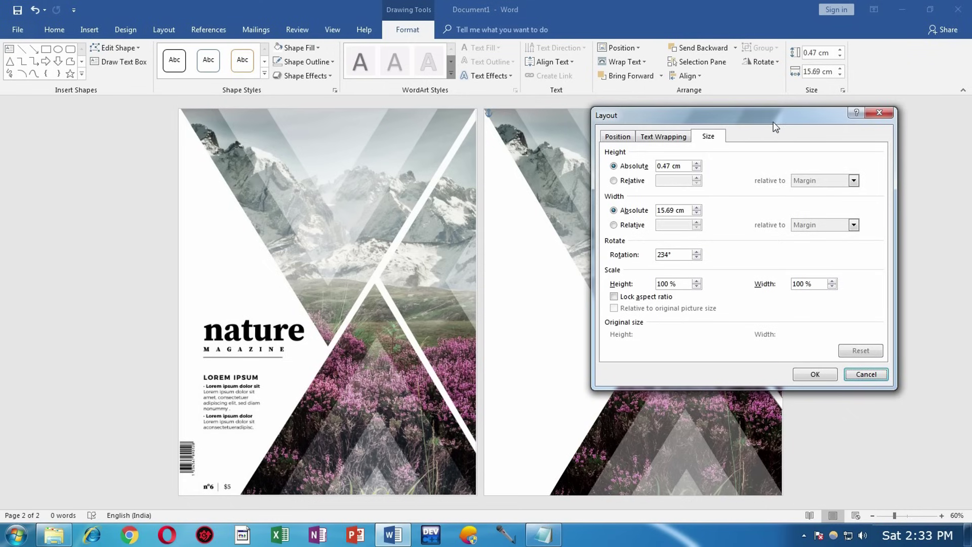
drag(773, 122, 483, 108)
drag(382, 244, 368, 244)
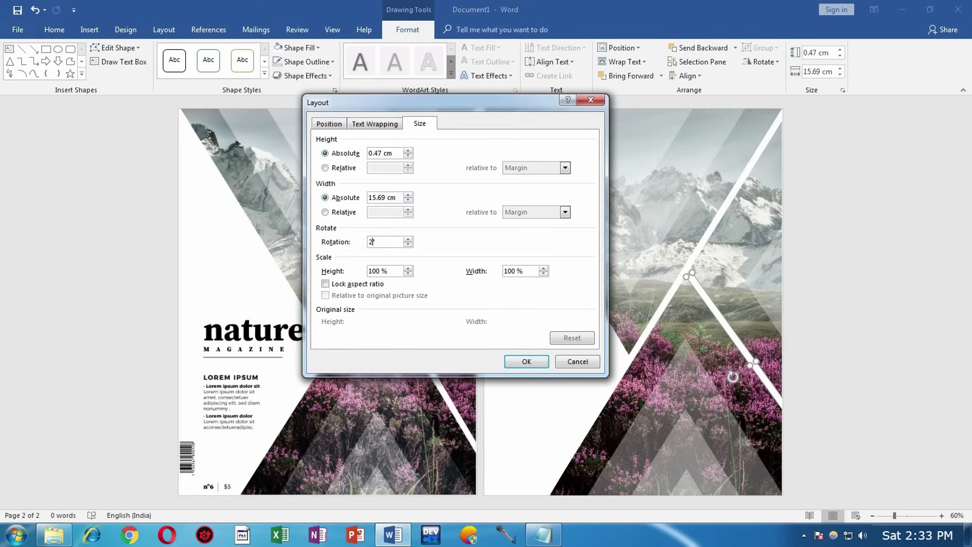
key(Return)
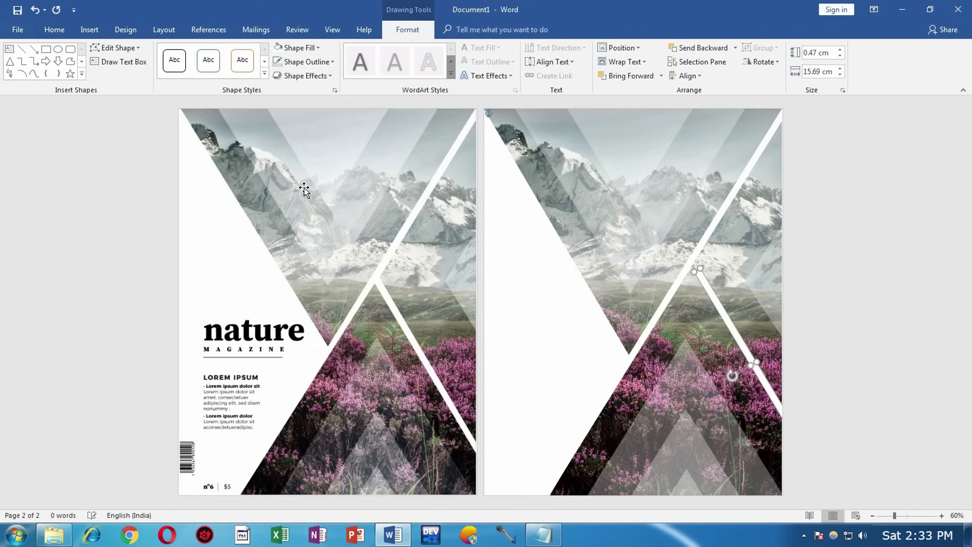
click(814, 314)
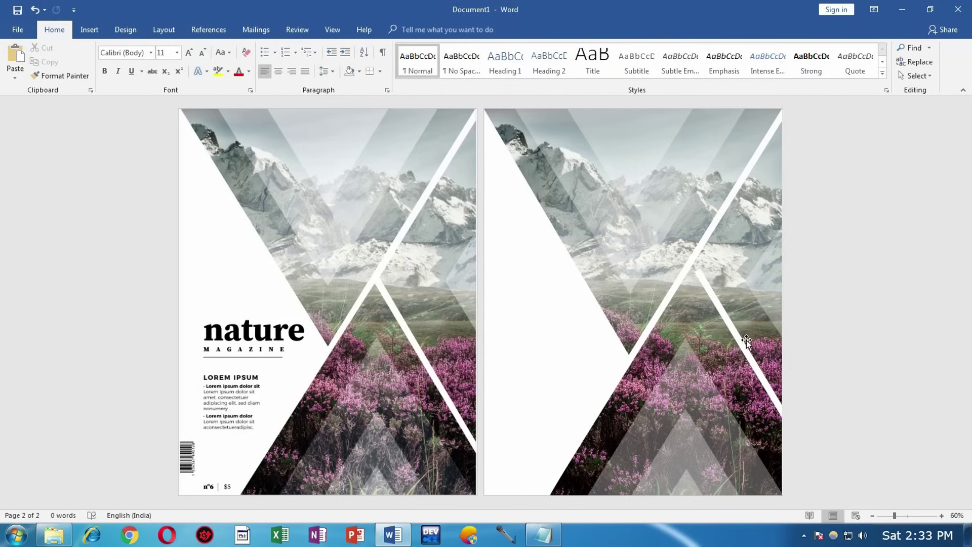
mouse_move(740, 343)
mouse_down()
mouse_move(730, 338)
mouse_move(741, 357)
mouse_move(723, 375)
mouse_up()
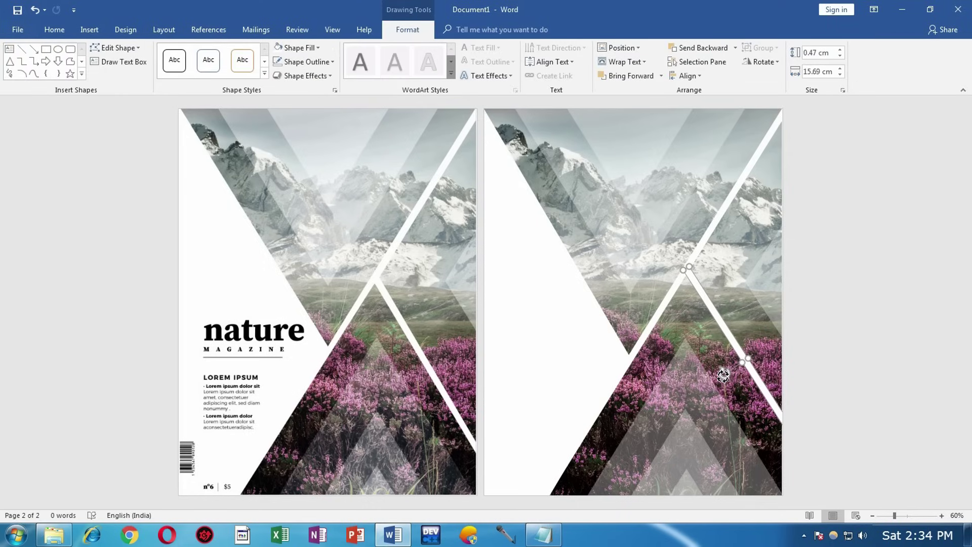
click(819, 342)
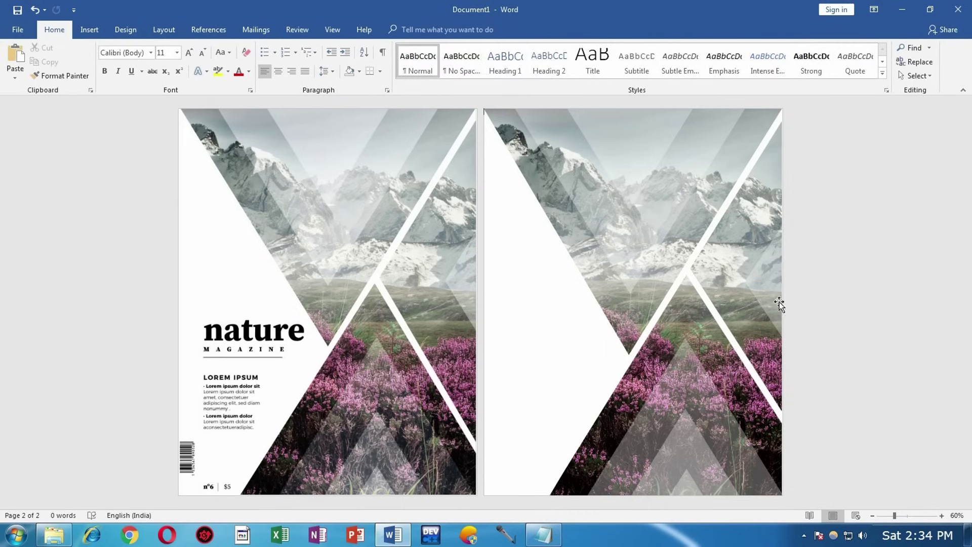
Nudge the diagonal line on page 2 slightly upward.
click(771, 284)
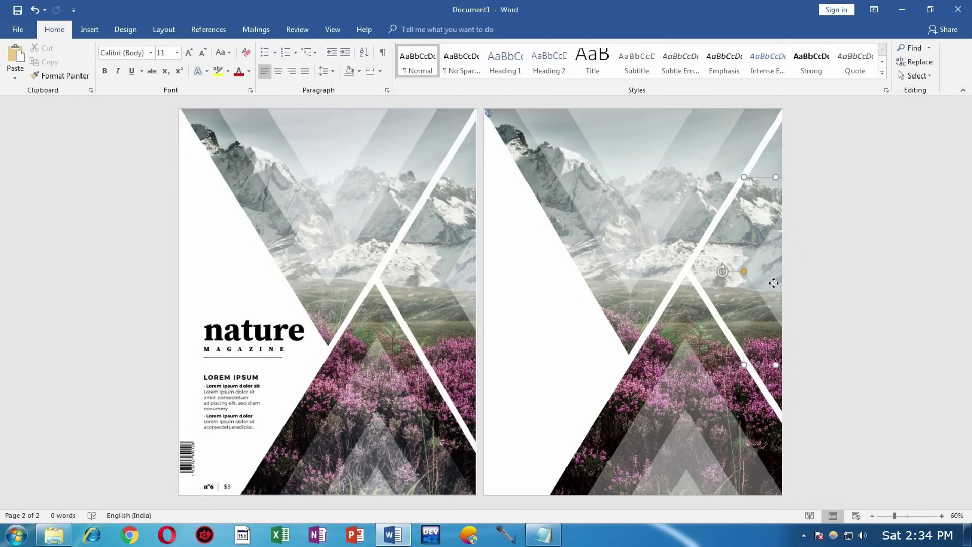
drag(773, 282, 774, 282)
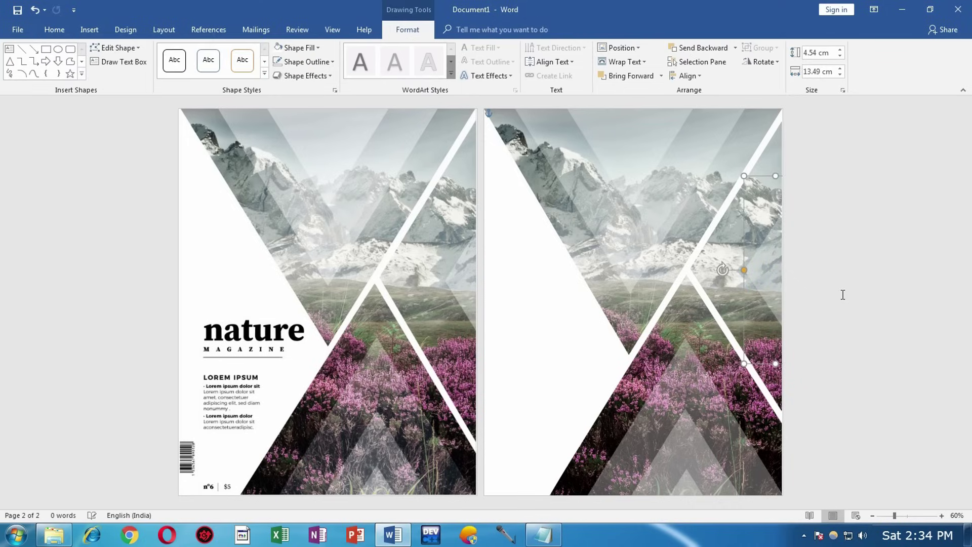
click(886, 275)
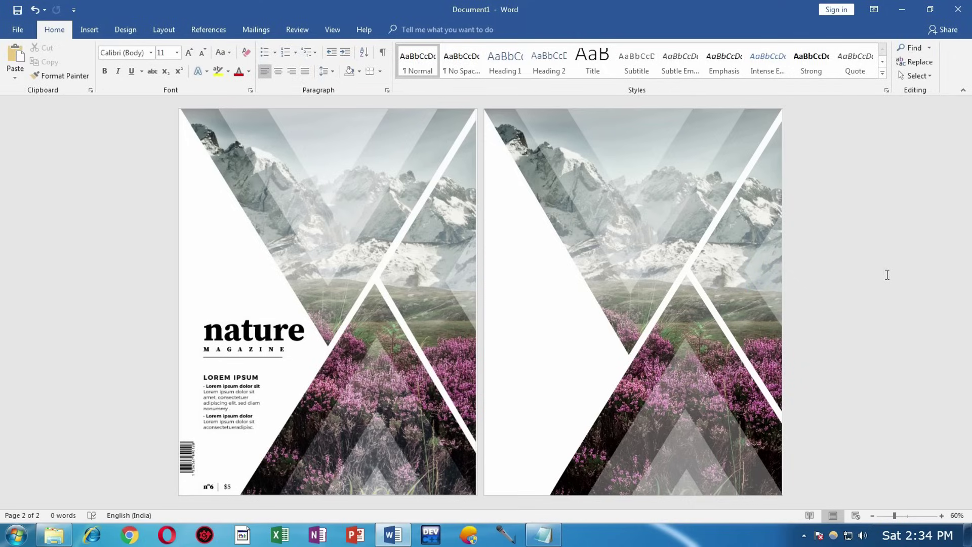
Draw a text box of about 3.06 × 9.2 cm on the white triangle at page 2's left.
click(90, 31)
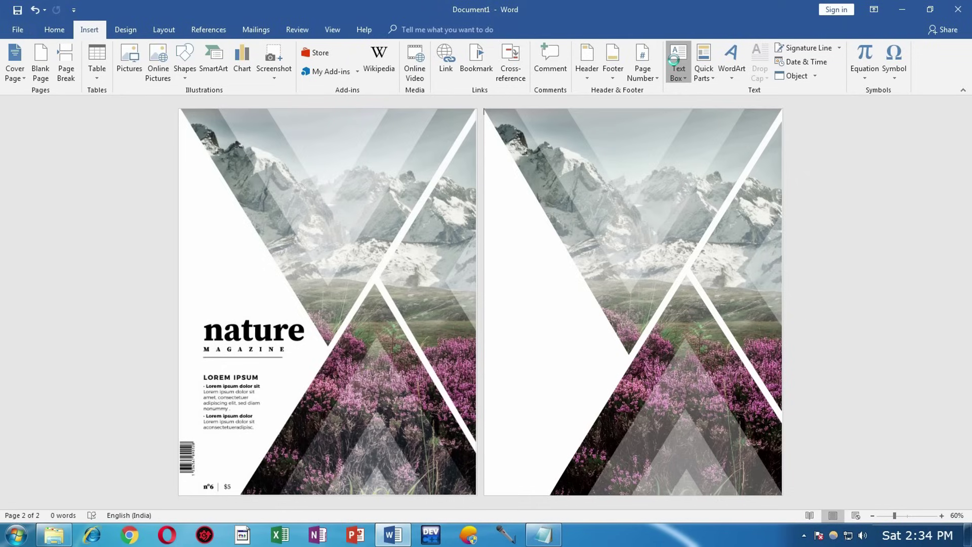
click(675, 60)
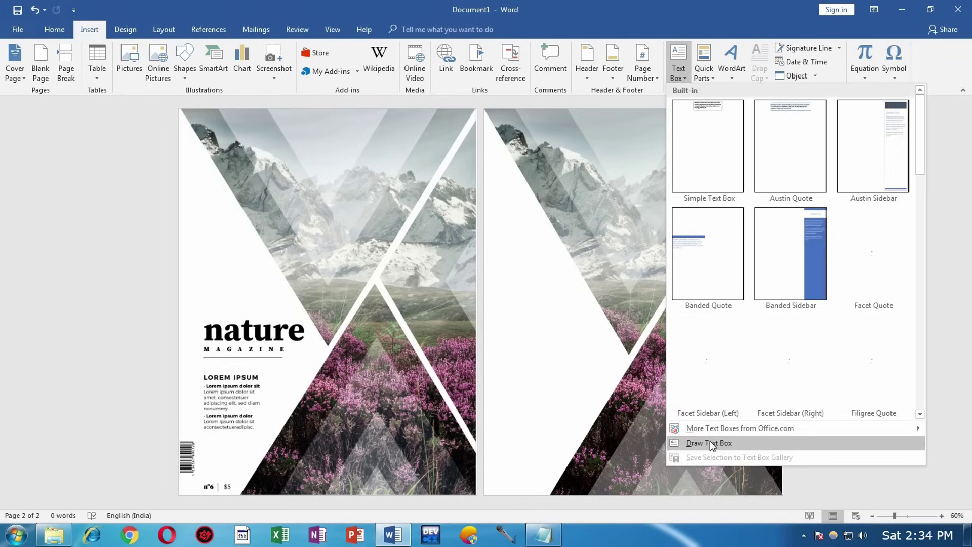
click(710, 441)
mouse_move(499, 289)
mouse_down()
mouse_move(521, 312)
mouse_move(608, 336)
mouse_move(627, 331)
mouse_up()
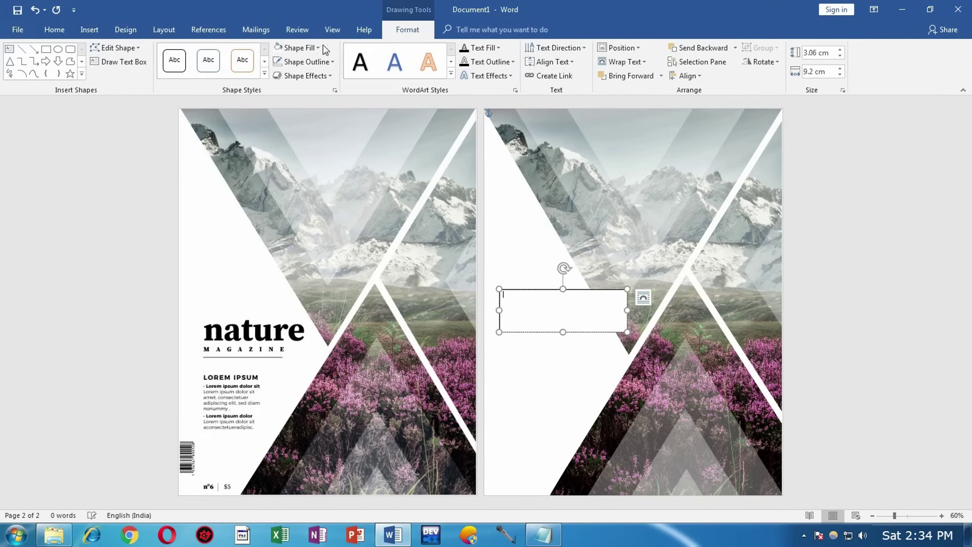
Set the text box to Adobe Garamond Pro Bold 80 pt, widen it leftward, and type 'nature'.
click(53, 32)
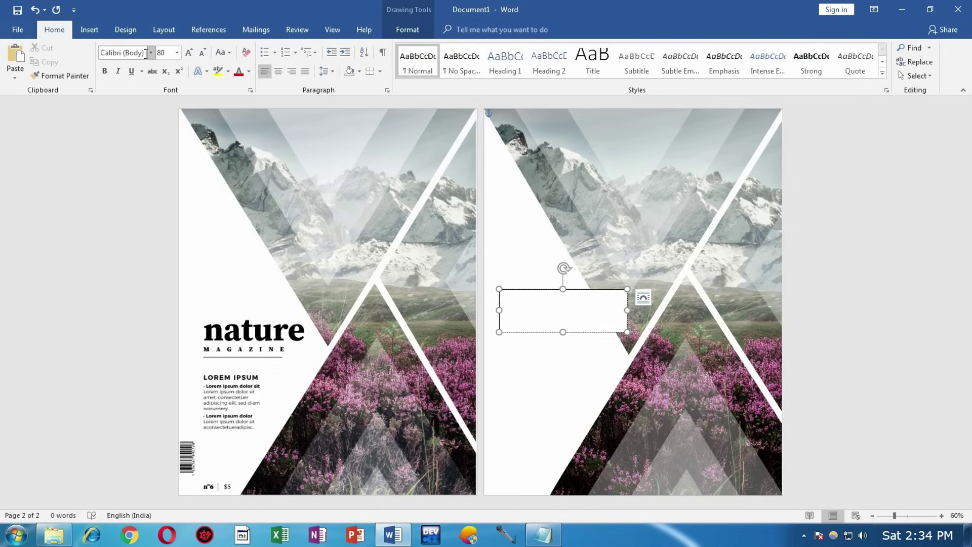
click(150, 52)
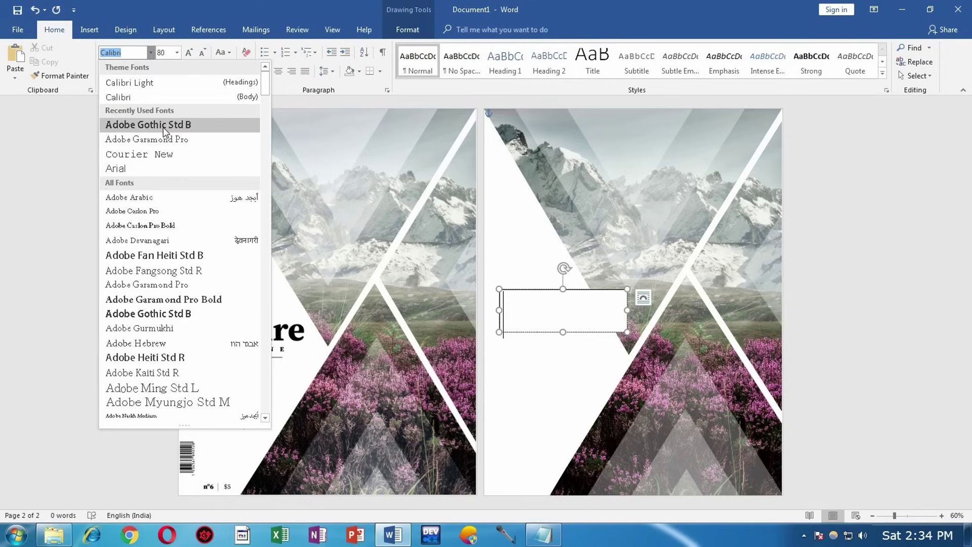
click(178, 300)
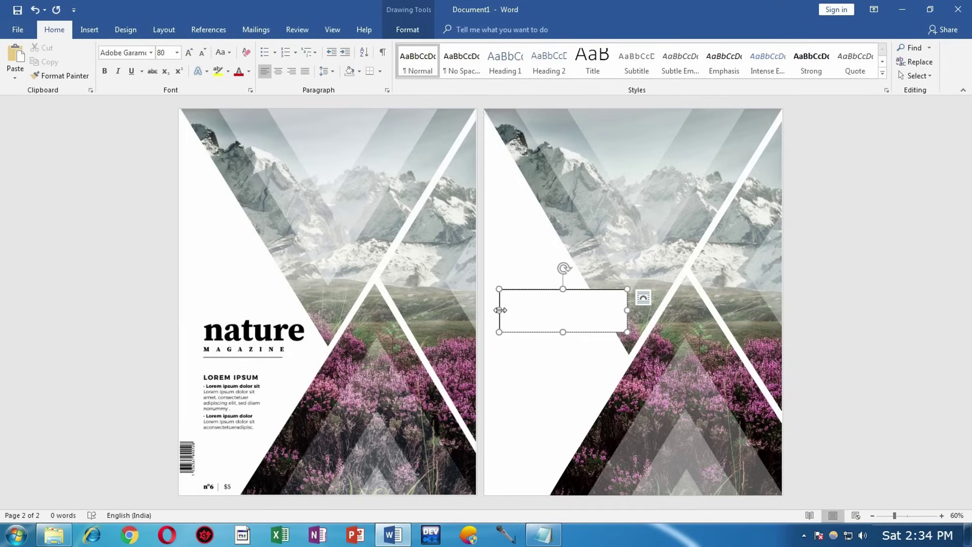
drag(500, 309, 488, 310)
text(n)
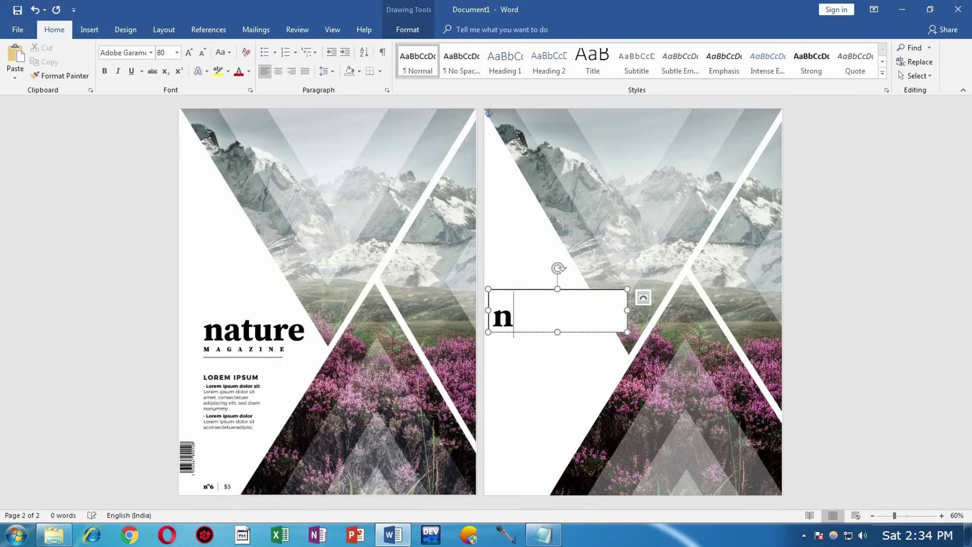
text(ature)
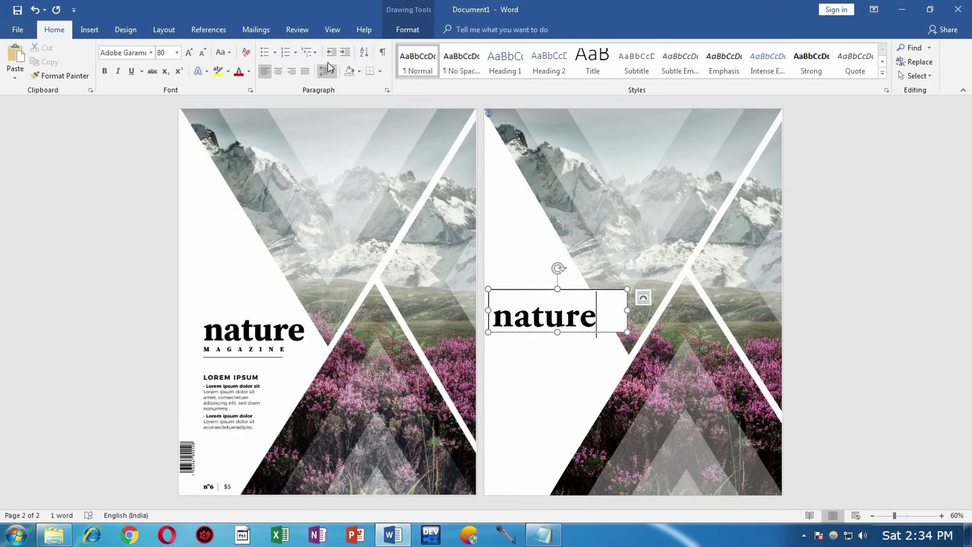
Give the 'nature' text box No Fill and No Outline.
click(400, 31)
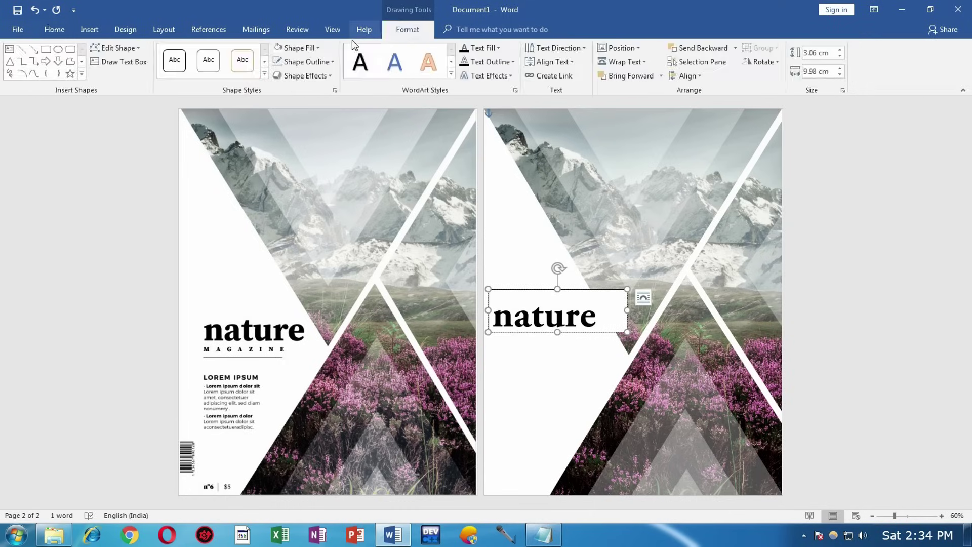
click(306, 50)
click(317, 178)
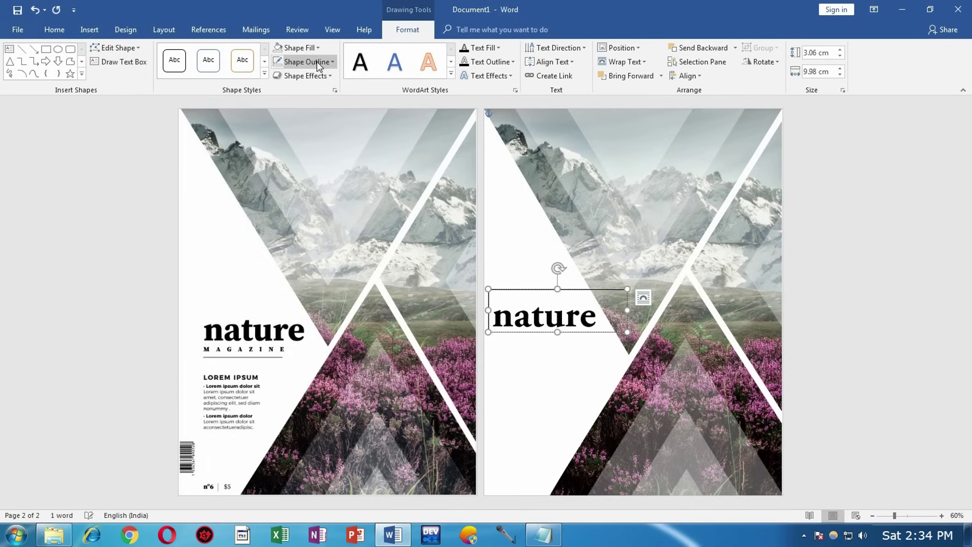
click(317, 66)
click(320, 193)
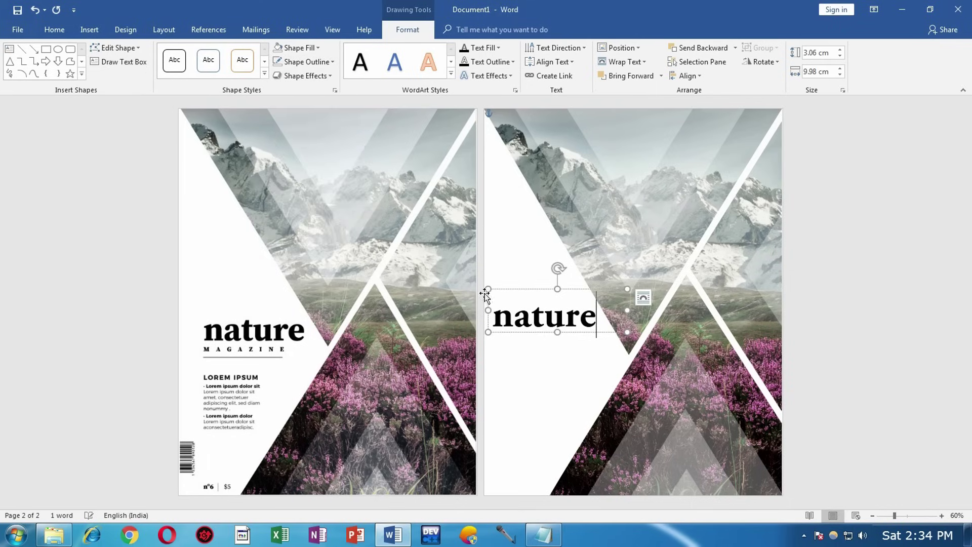
Copy the 'nature' text box just below the original and set the copy's text to 14 pt.
mouse_move(525, 335)
mouse_down()
mouse_move(522, 347)
mouse_move(536, 348)
mouse_up()
triple_click(536, 349)
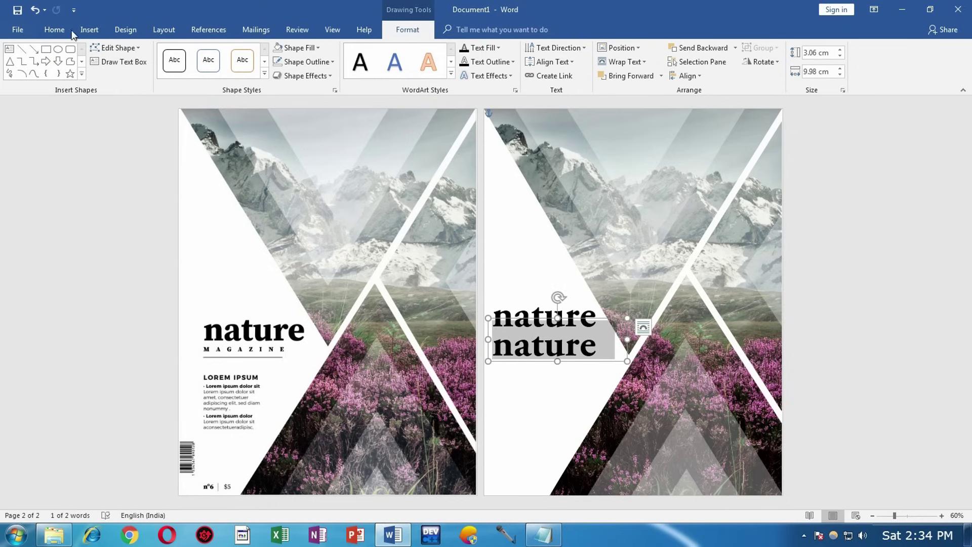
click(54, 29)
click(170, 53)
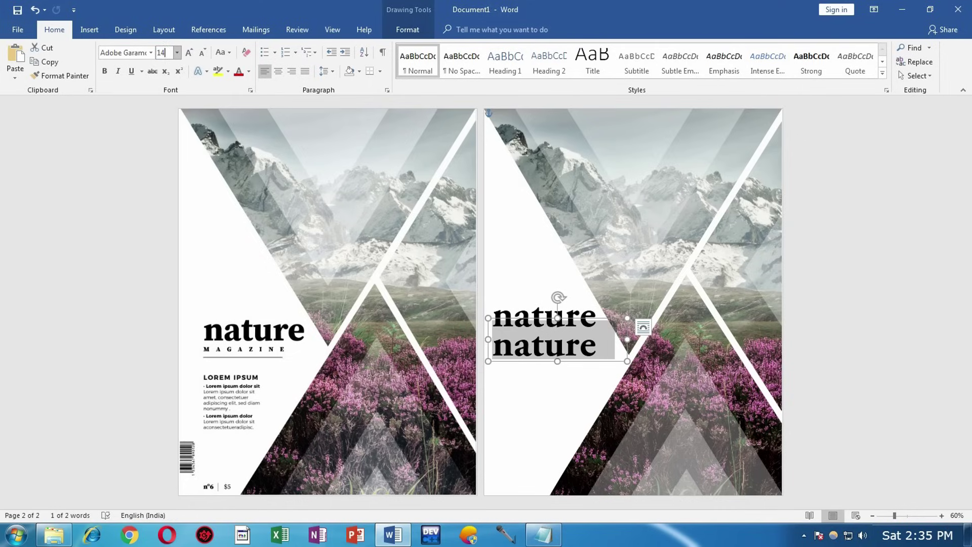
text(14)
key(Return)
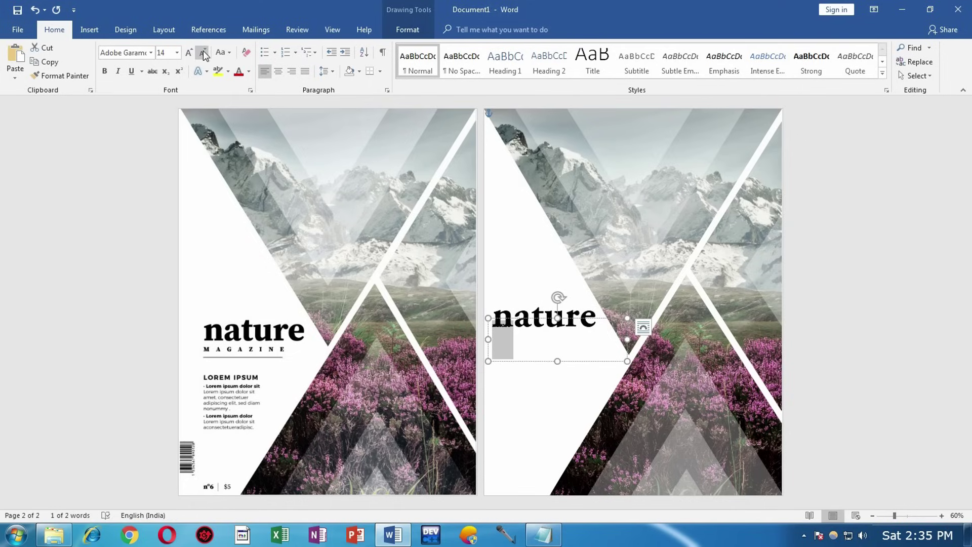
click(515, 342)
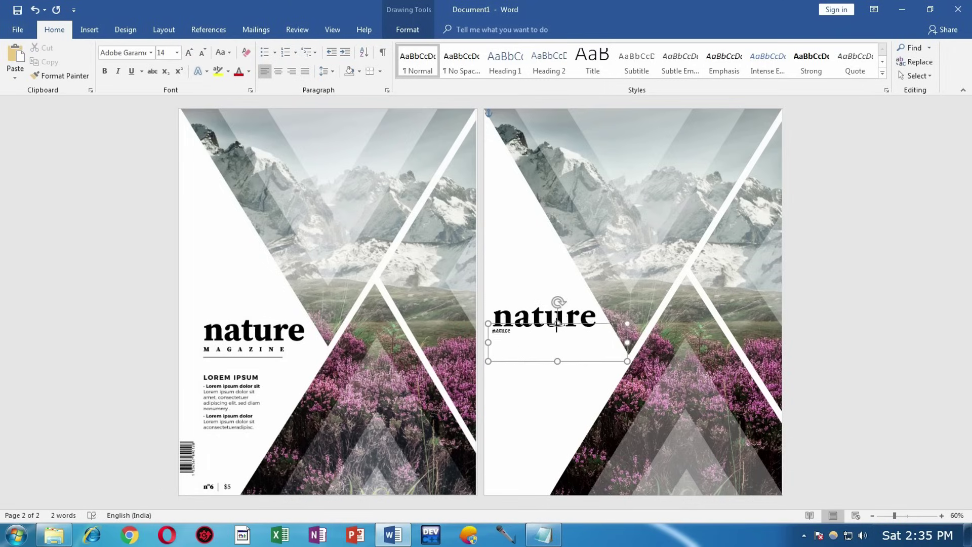
Replace the copy's text with 'M A G A Z I N E' and shrink the box to fit.
drag(511, 337, 487, 336)
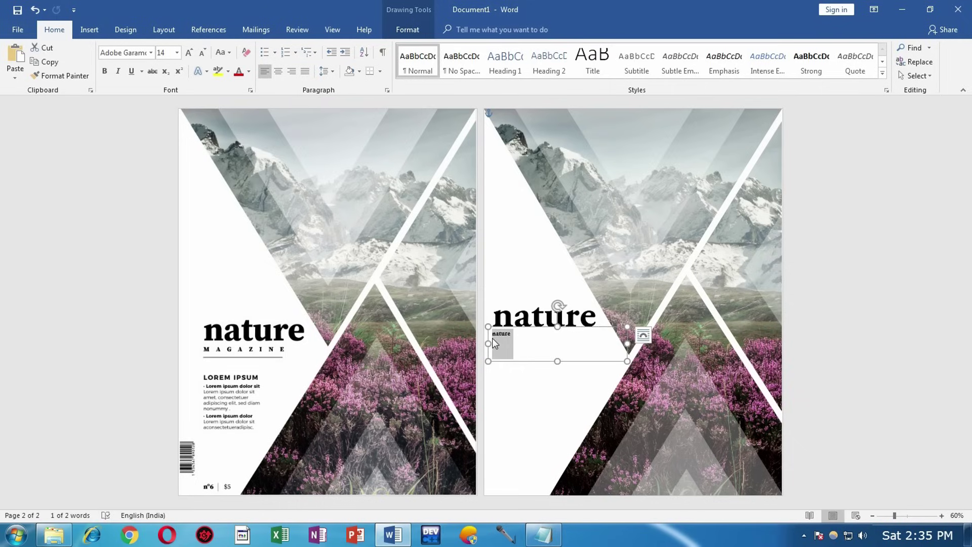
text(M A G A Z I N E)
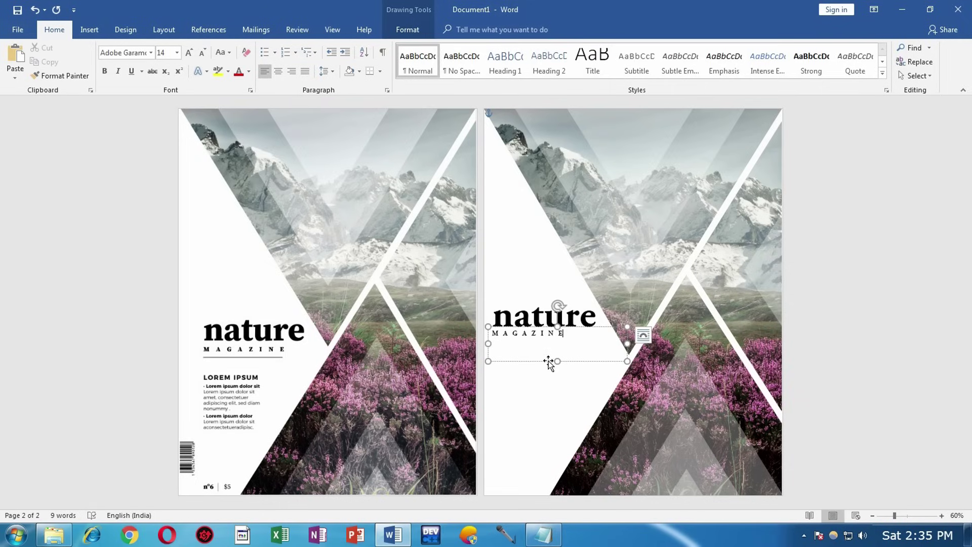
drag(557, 361, 557, 345)
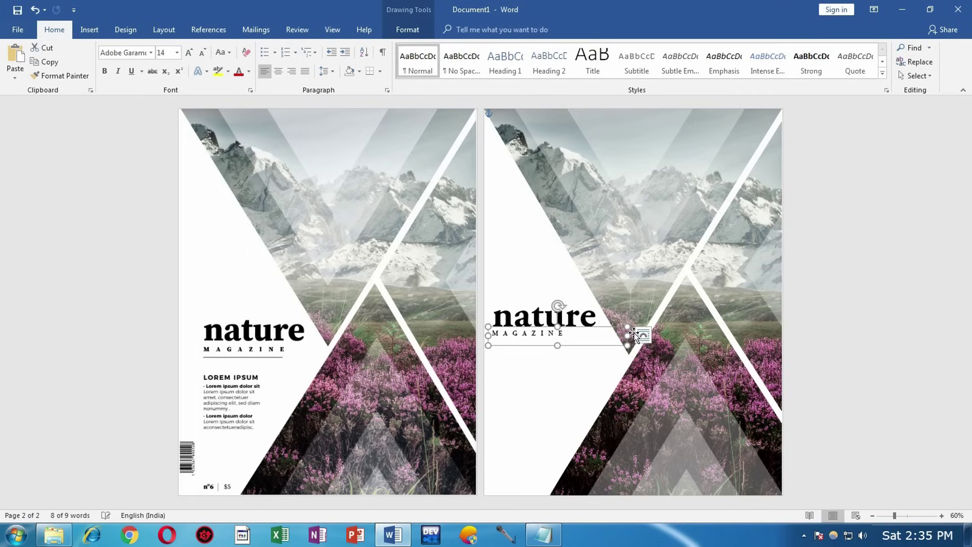
drag(627, 335, 542, 341)
Draw a black horizontal line under MAGAZINE and shorten it to the word's width.
click(836, 341)
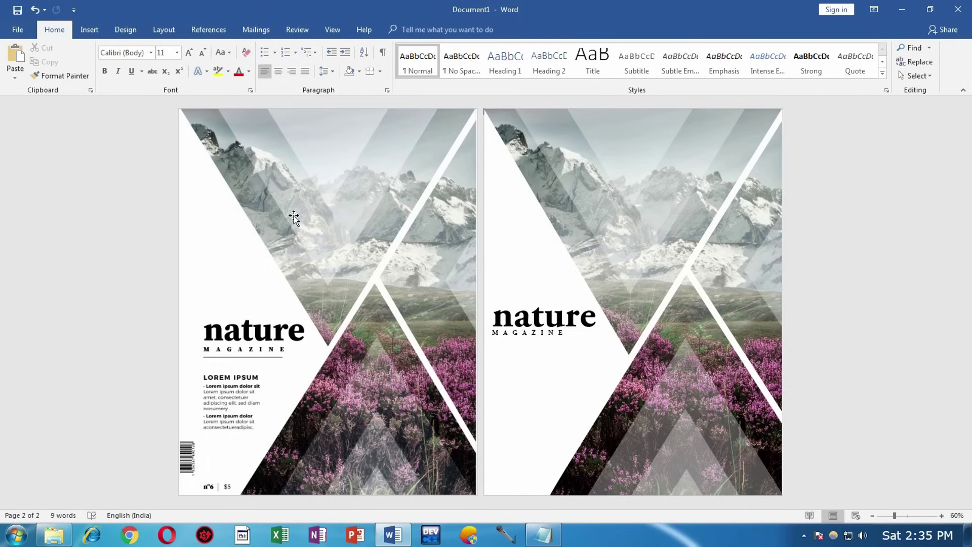
click(91, 29)
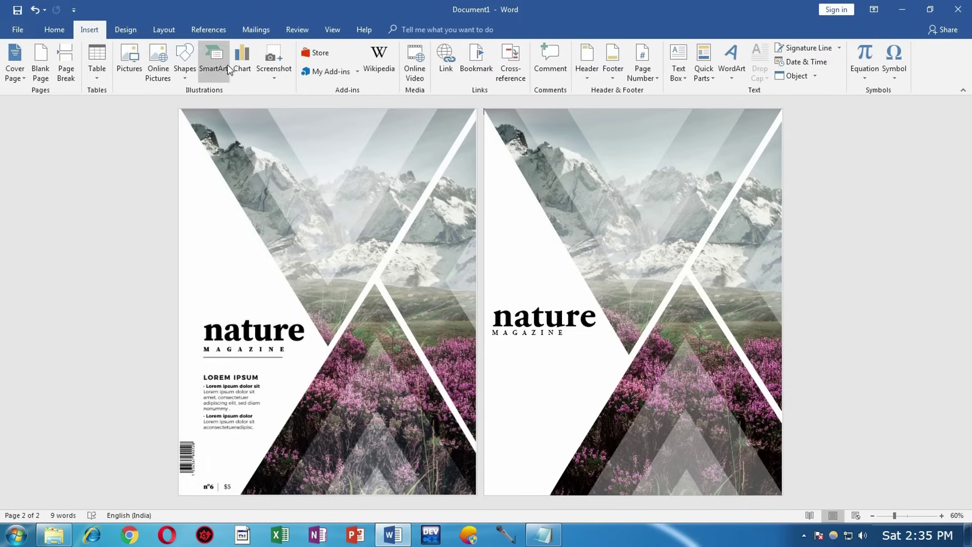
click(186, 74)
click(194, 102)
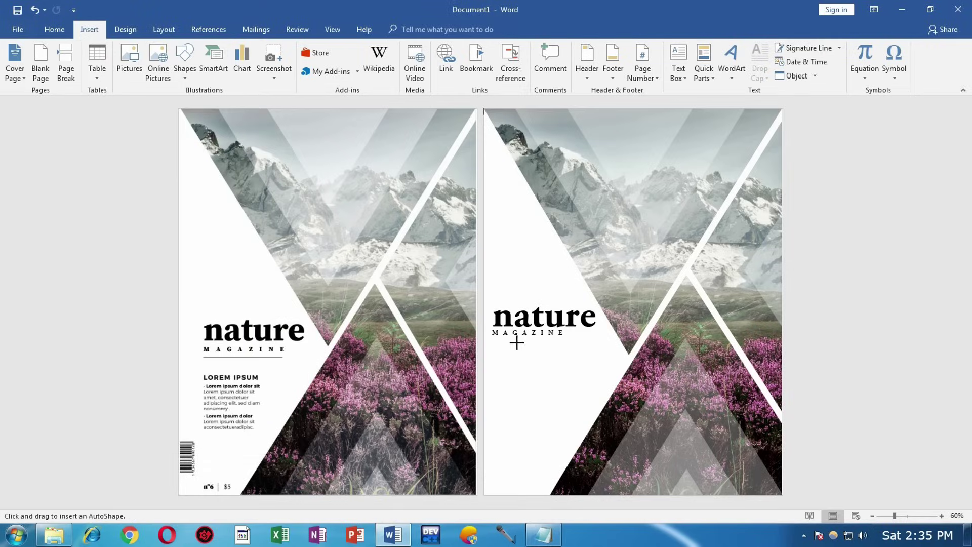
drag(493, 341, 584, 341)
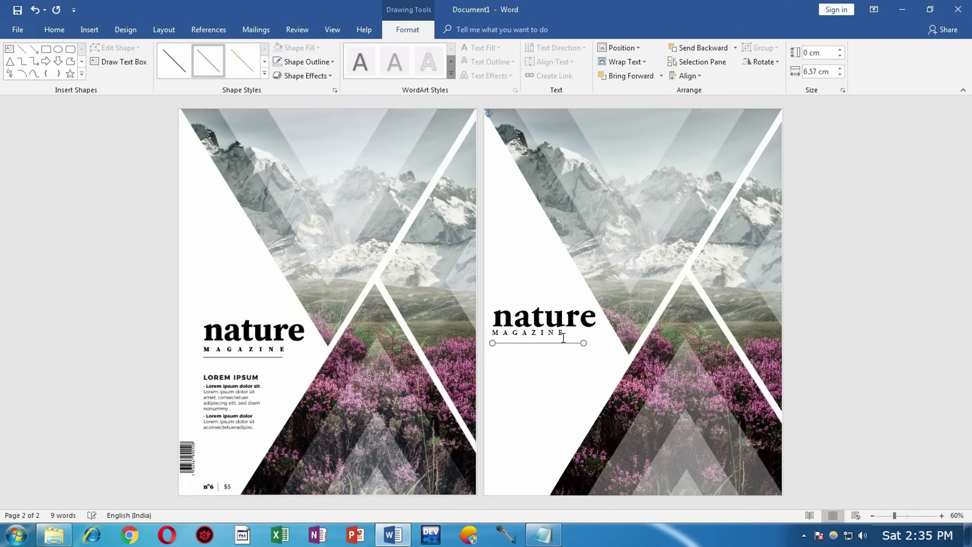
click(304, 61)
click(290, 88)
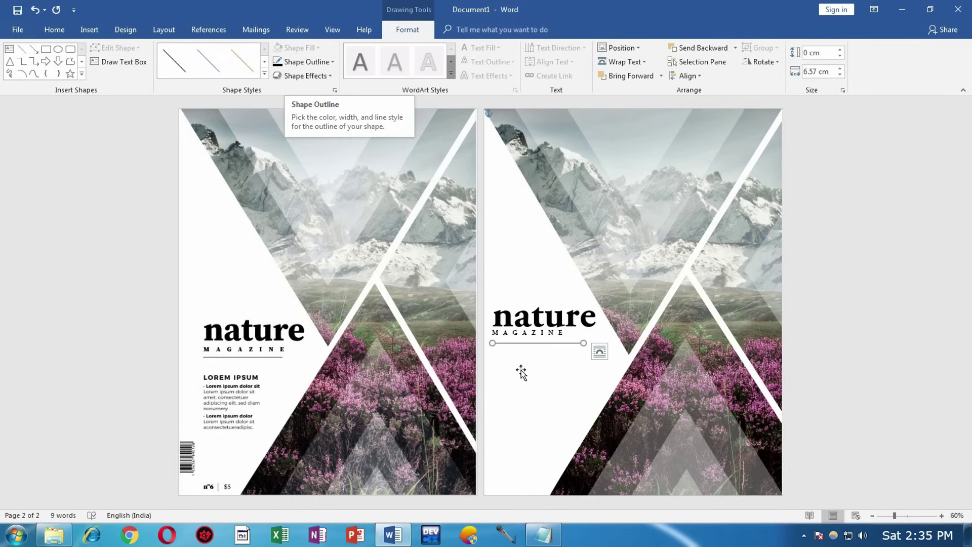
drag(581, 340, 563, 342)
Nudge the underline and the MAGAZINE text box down the page, keeping MAGAZINE just above the line.
click(826, 334)
click(545, 329)
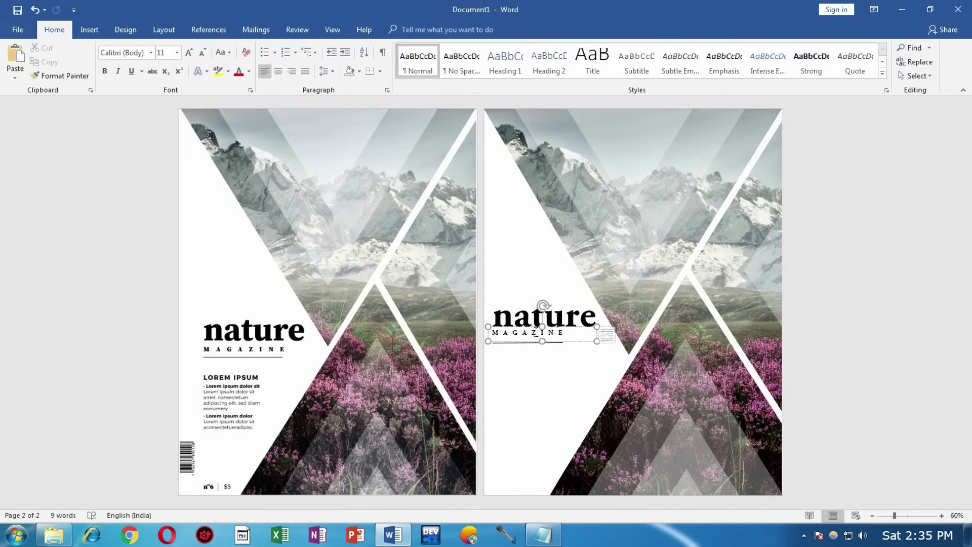
drag(549, 328, 548, 330)
click(499, 332)
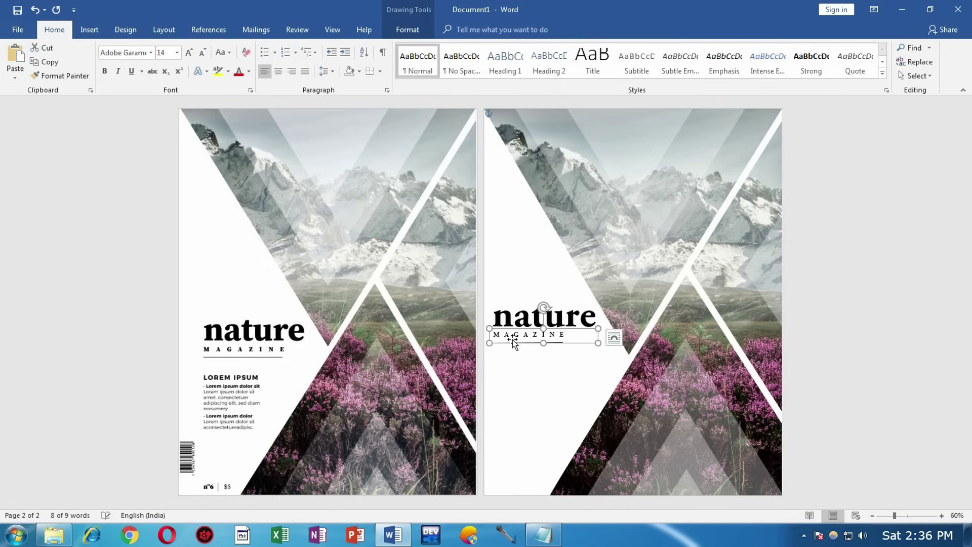
key(Escape)
click(546, 343)
key(Down)
key(Down)
key(Down)
key(Down)
key(Down)
key(Down)
key(Down)
key(Down)
key(Down)
key(Down)
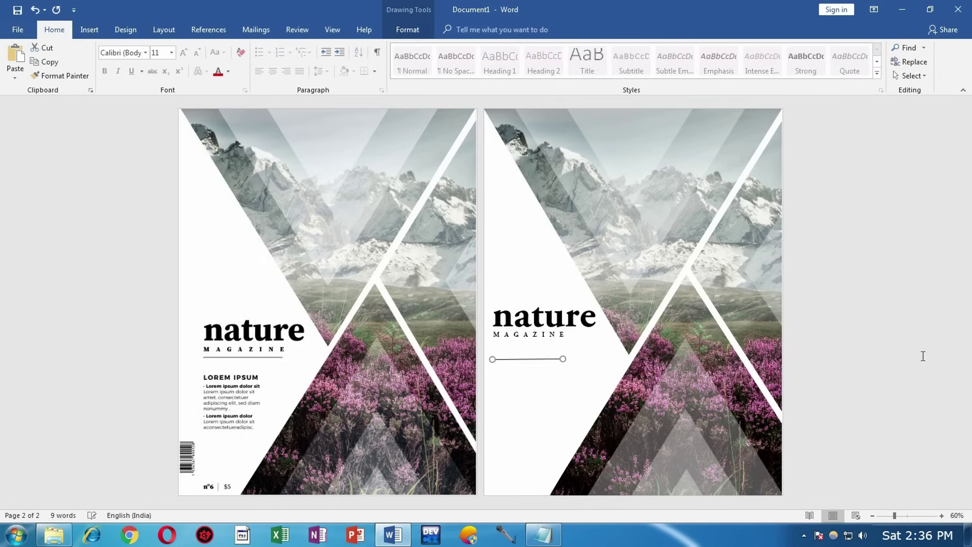
click(541, 332)
key(Down)
key(Down)
key(Down)
key(Down)
key(Down)
key(Down)
key(Down)
key(Down)
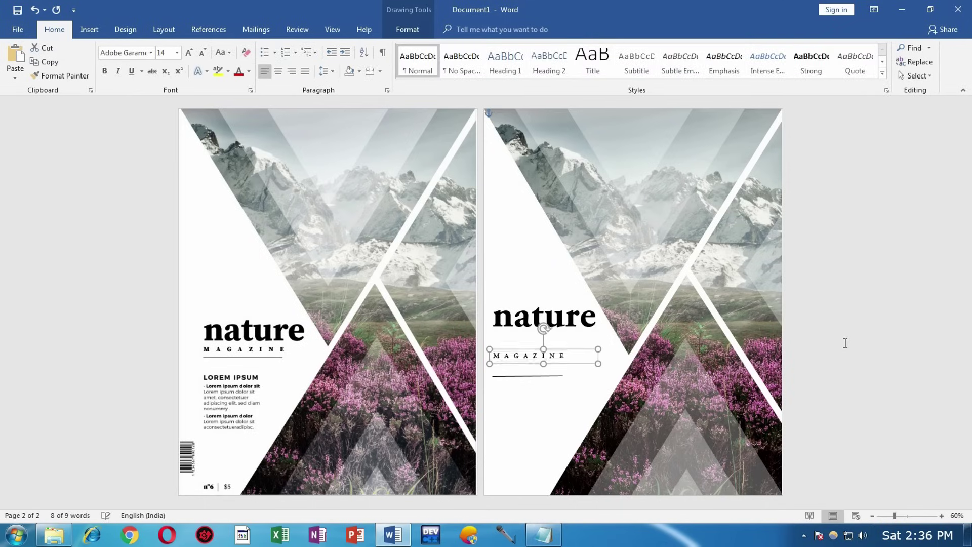
key(Down)
key(Down)
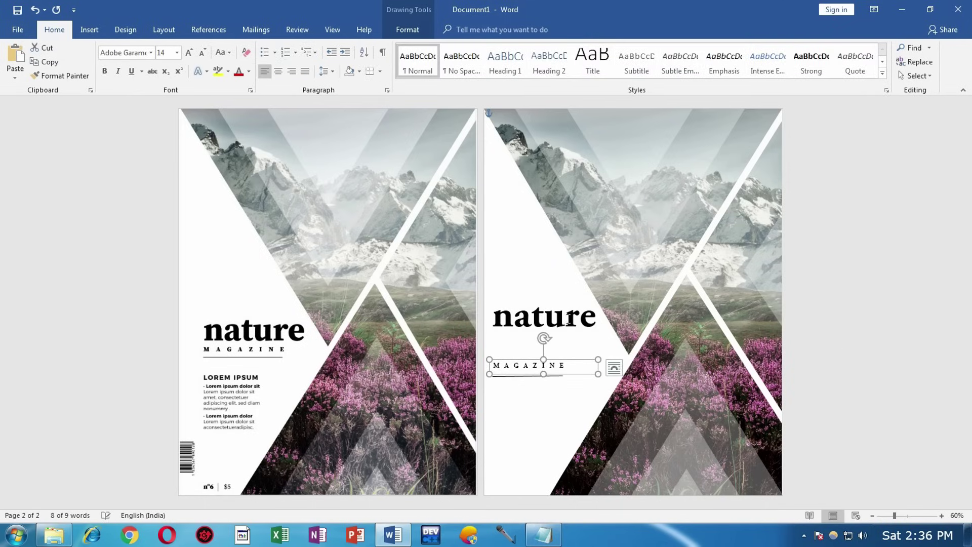
Move the 'nature' title box down so it sits directly above MAGAZINE.
click(547, 310)
click(546, 290)
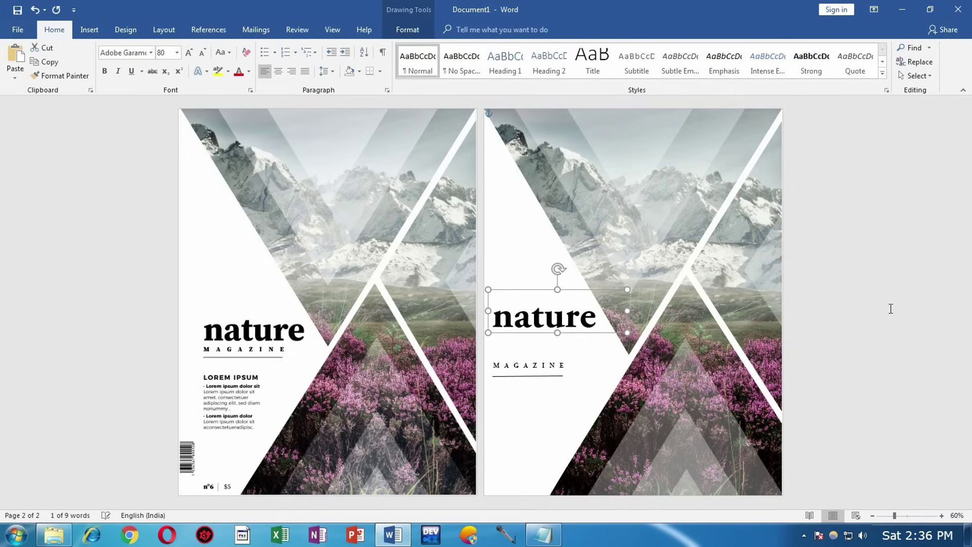
key(Down)
key(Down)
key(Down)
key(Down)
key(Down)
key(Down)
key(Down)
key(Down)
key(Down)
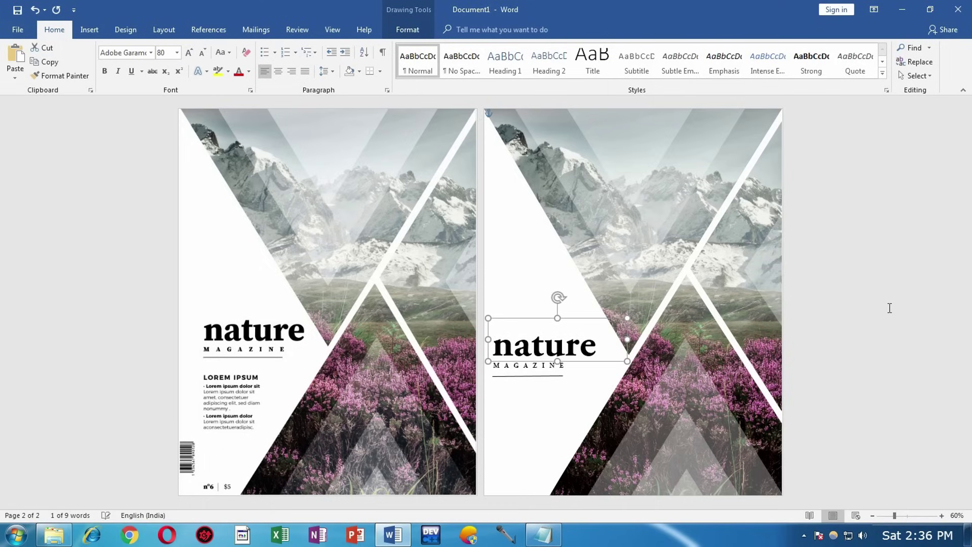
click(944, 323)
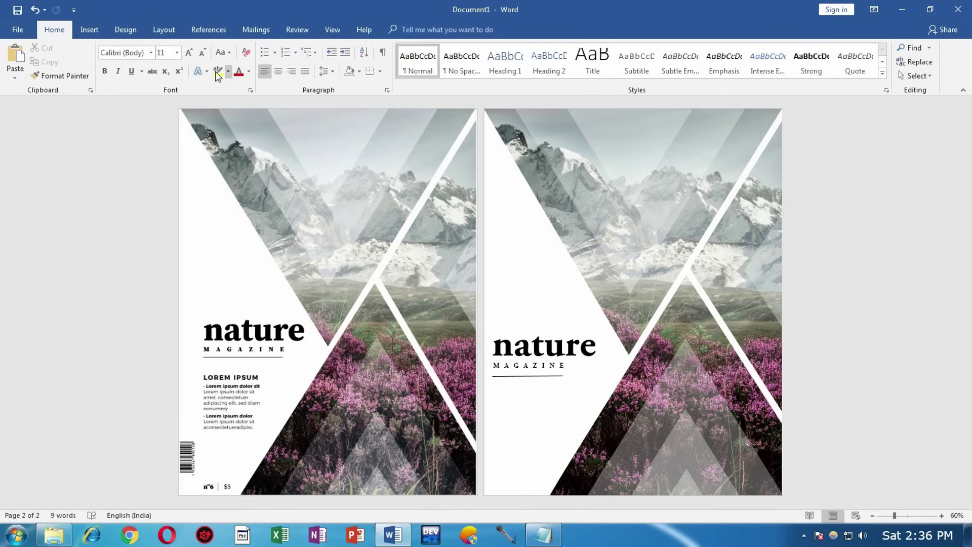
click(90, 30)
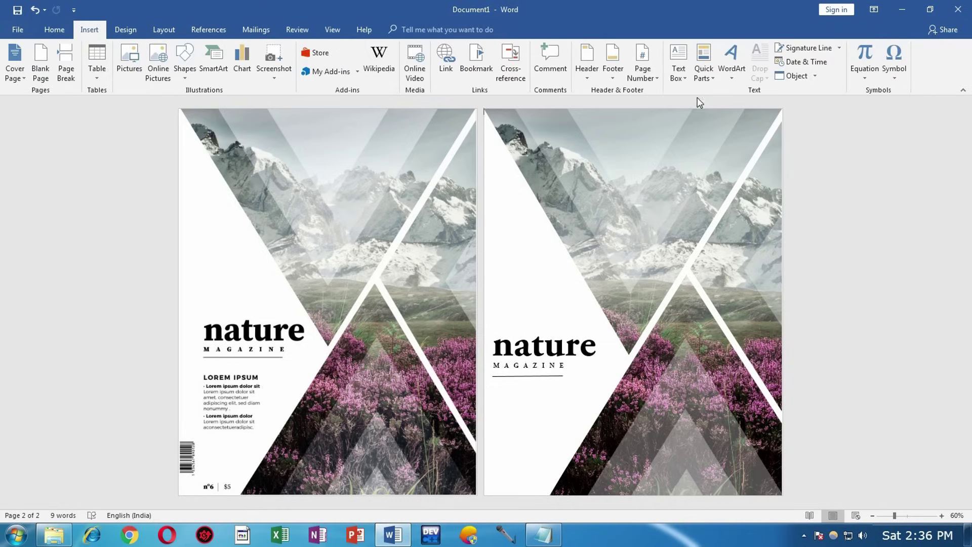
Draw a text box below the underline and type 'HEADING OF THE CONTENT'.
click(678, 69)
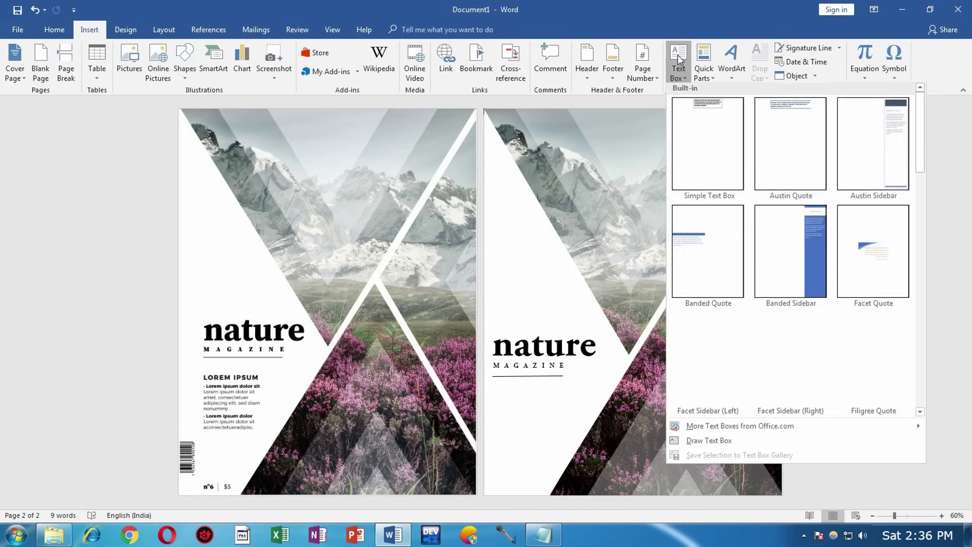
click(701, 443)
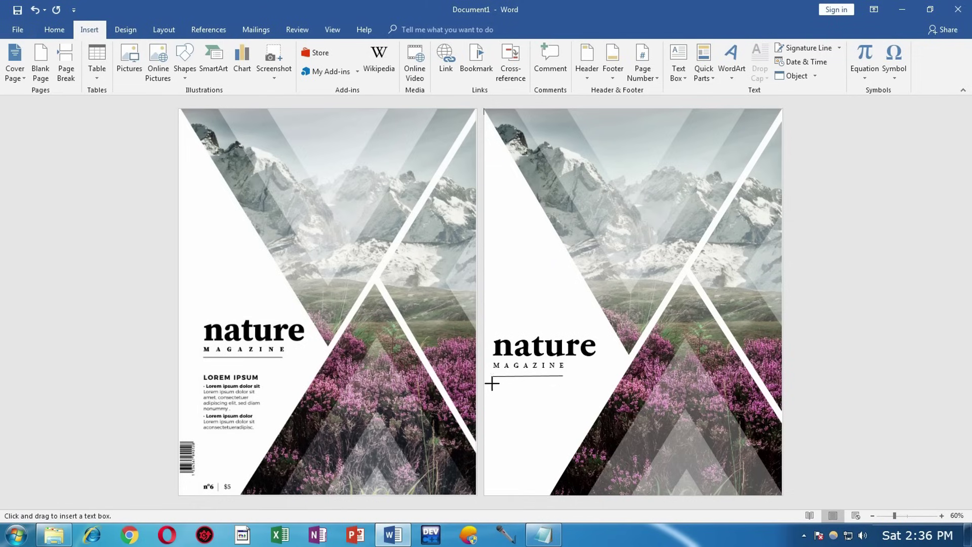
drag(492, 383, 582, 470)
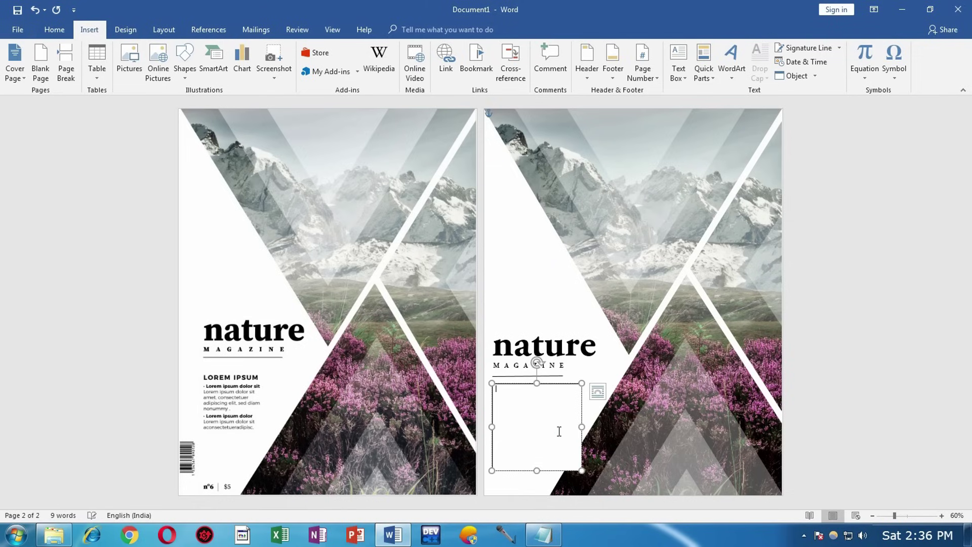
text(HEADING OF THE CONTENT)
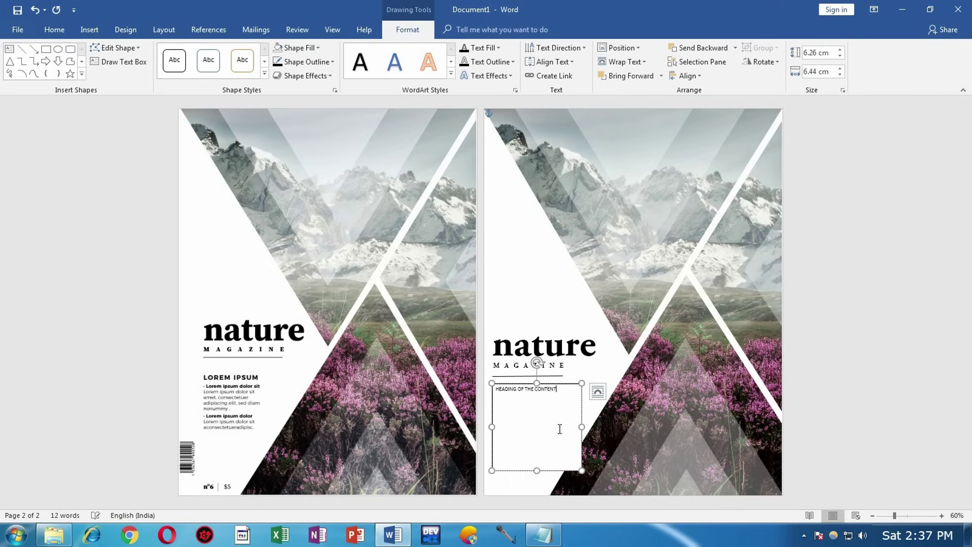
Make the heading text bold at 16 pt.
key(ctrl+a)
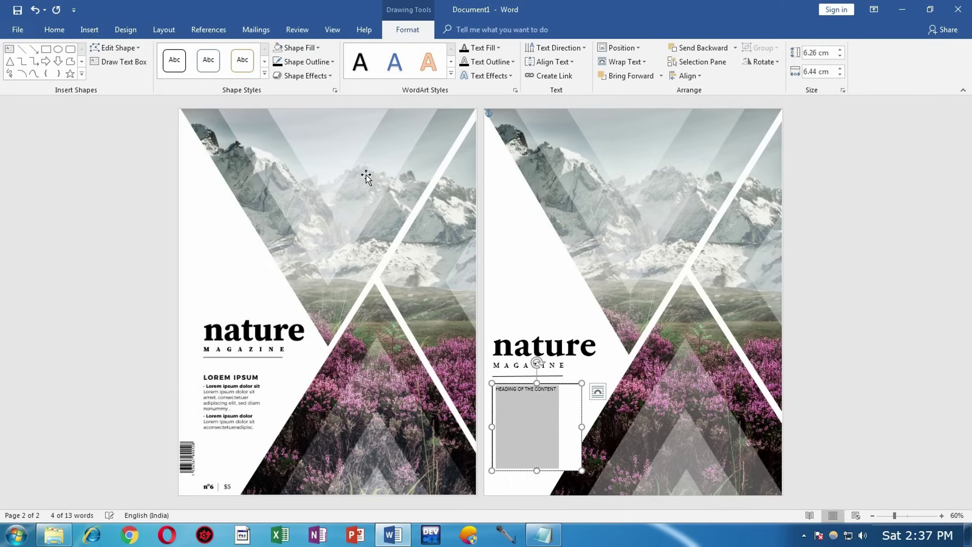
click(51, 29)
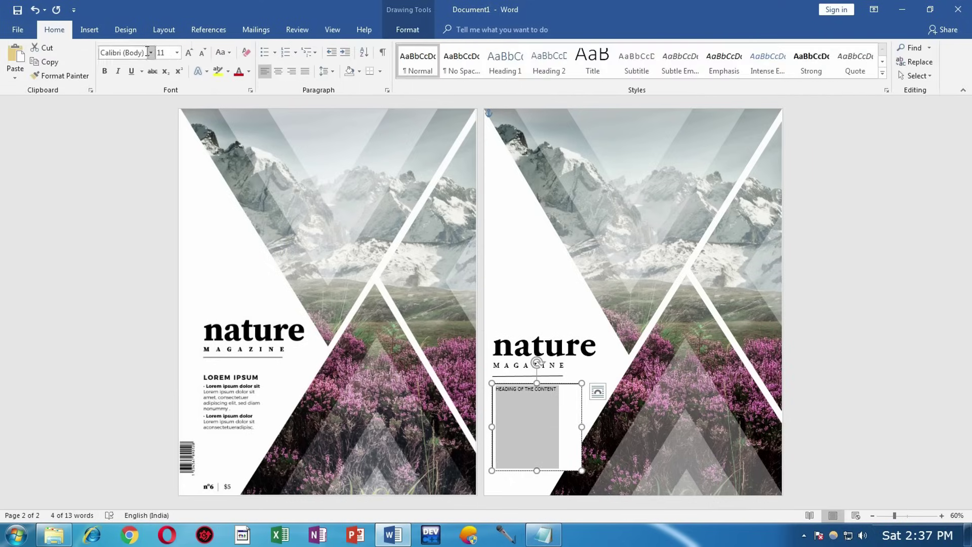
click(189, 52)
click(189, 53)
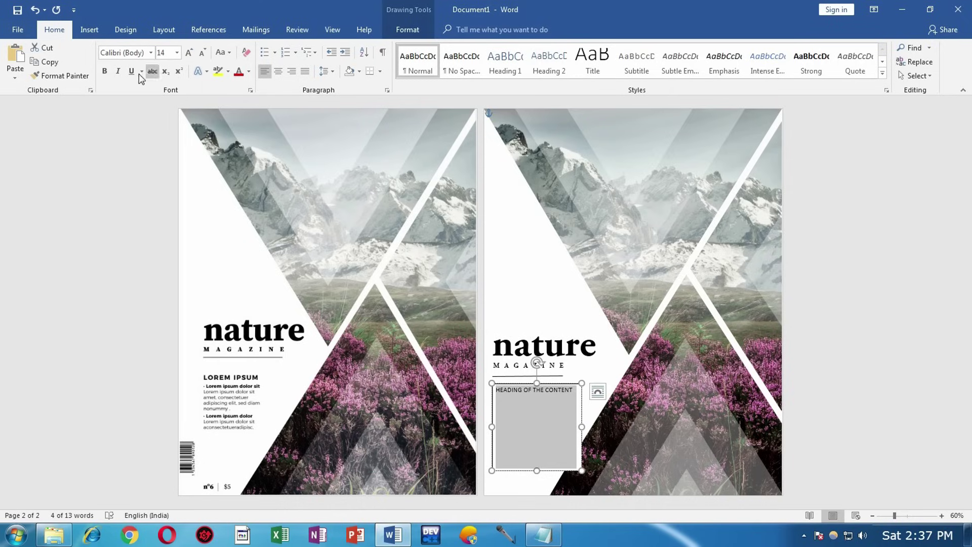
click(105, 71)
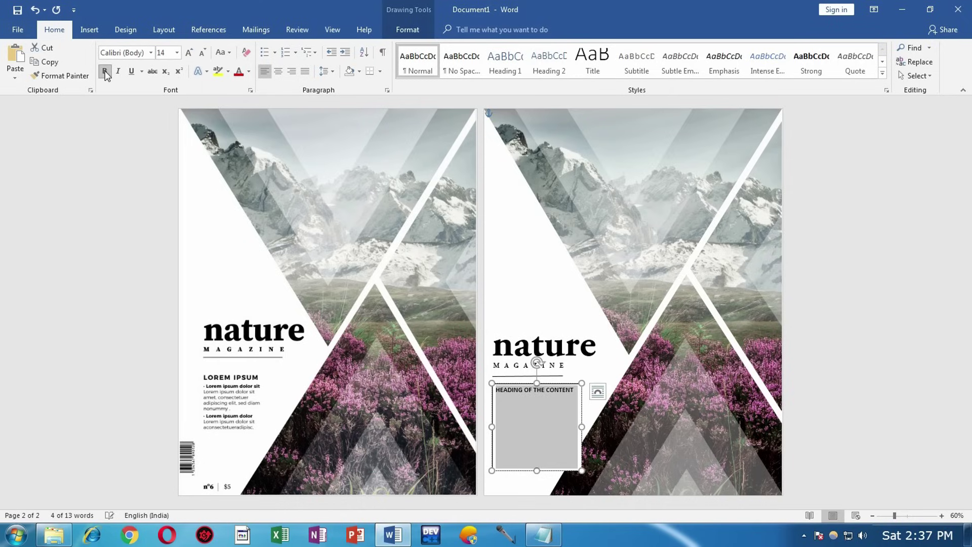
click(189, 52)
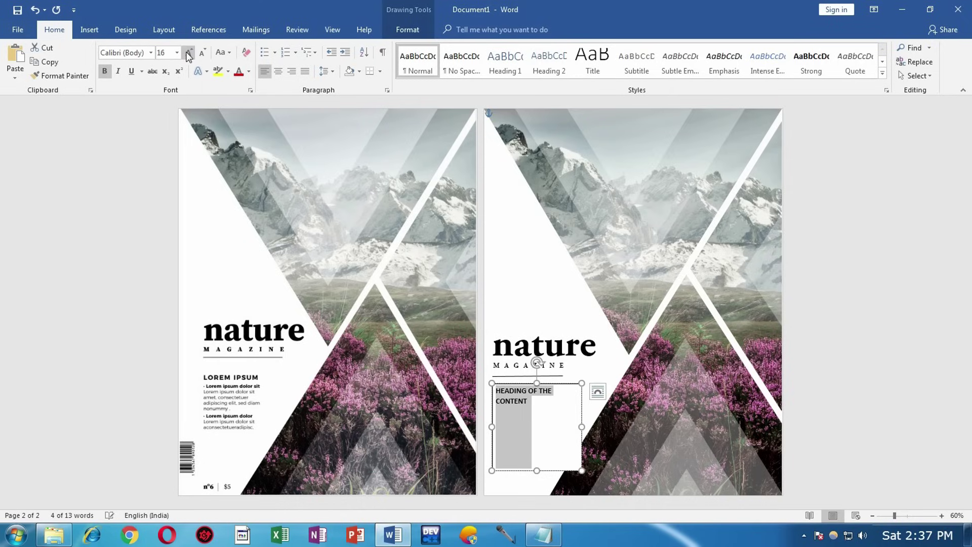
Generate a sample paragraph with =RAND(1,1) under the heading and shrink its font two sizes.
click(540, 413)
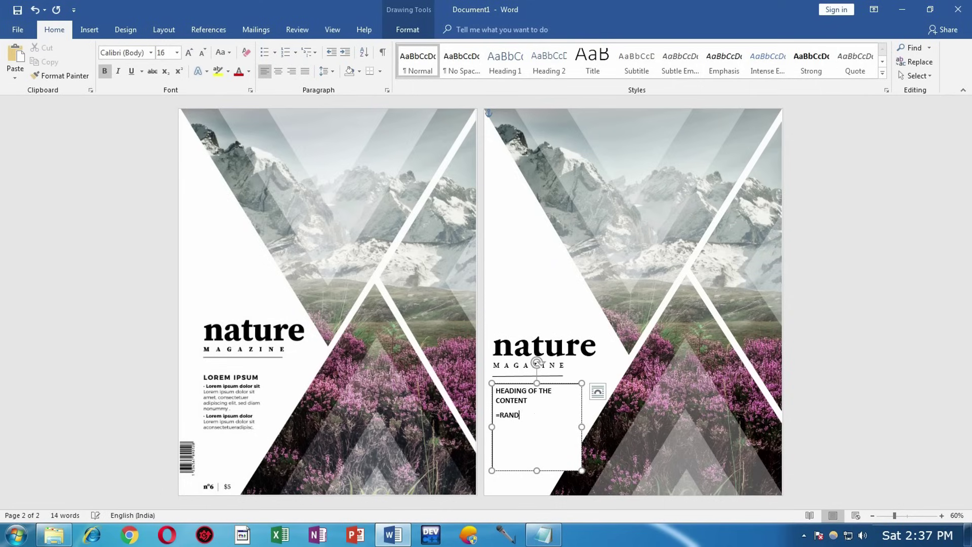
text(=RAND(1,1))
key(Return)
drag(568, 436, 496, 413)
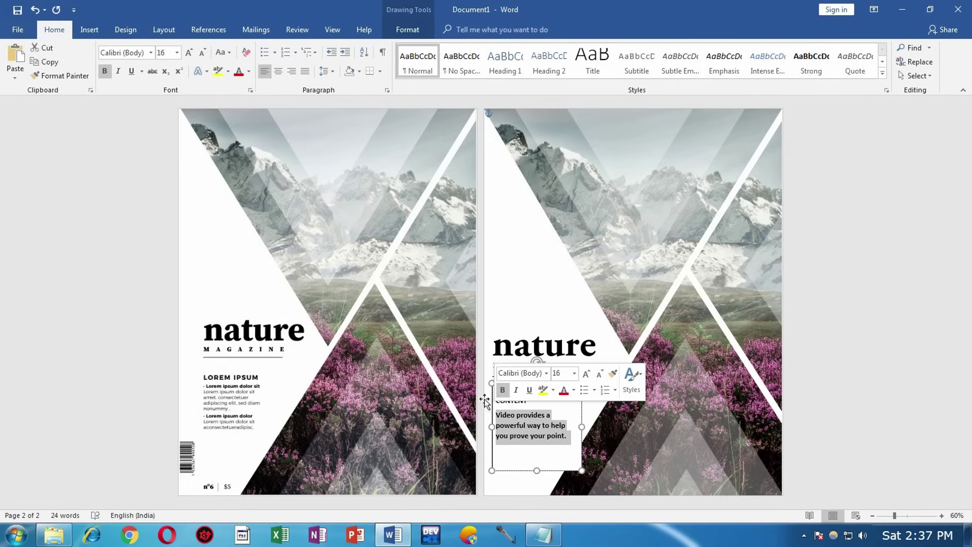
click(202, 53)
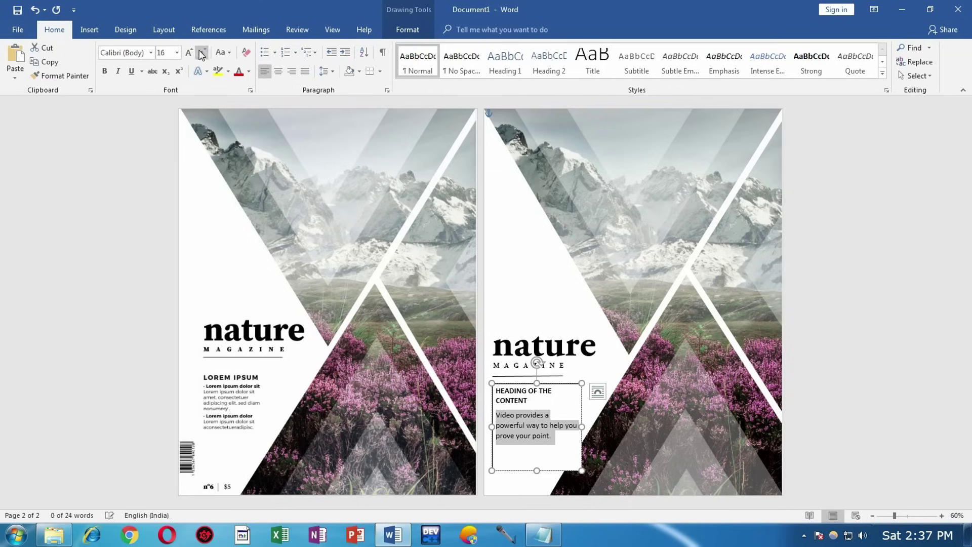
click(203, 52)
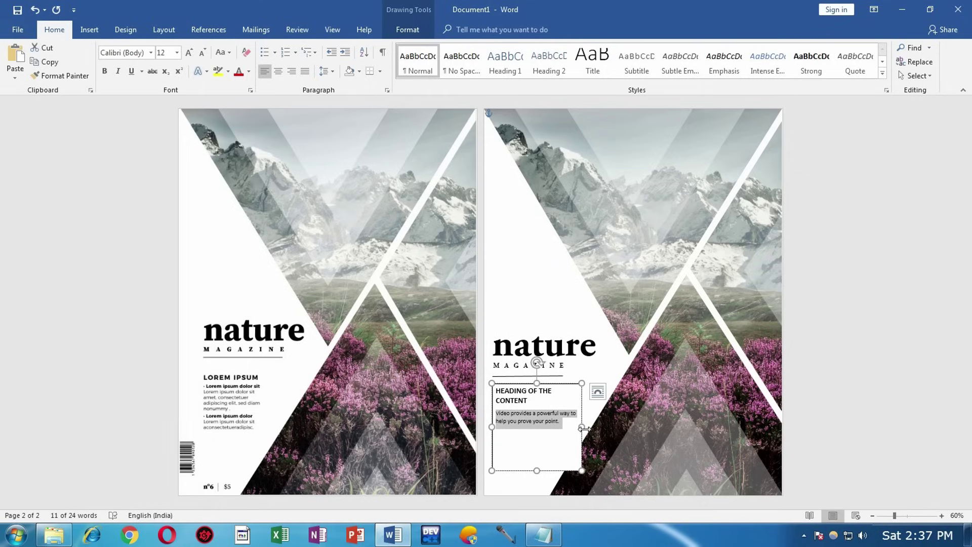
Make the text box narrower and taller, then paste a second copy of the paragraph.
drag(581, 426, 568, 426)
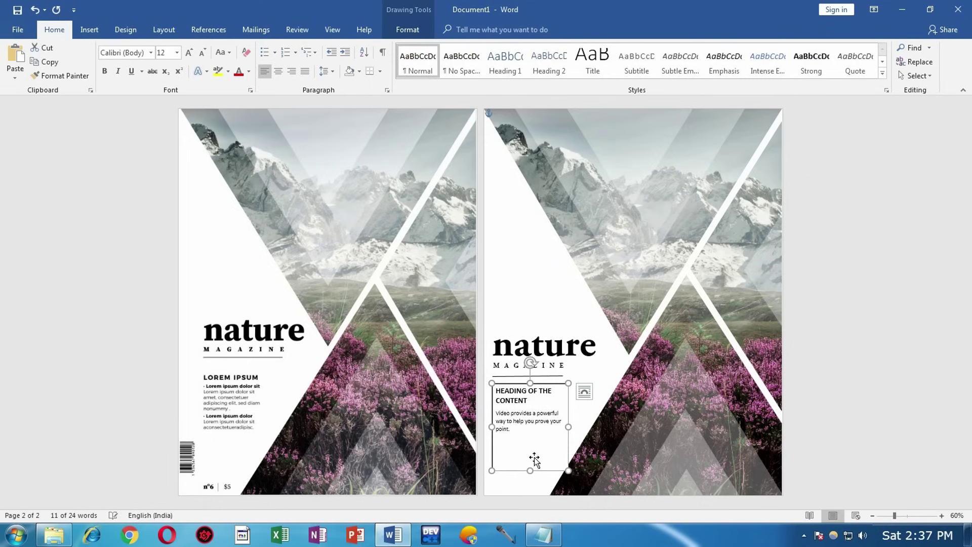
drag(528, 479, 528, 483)
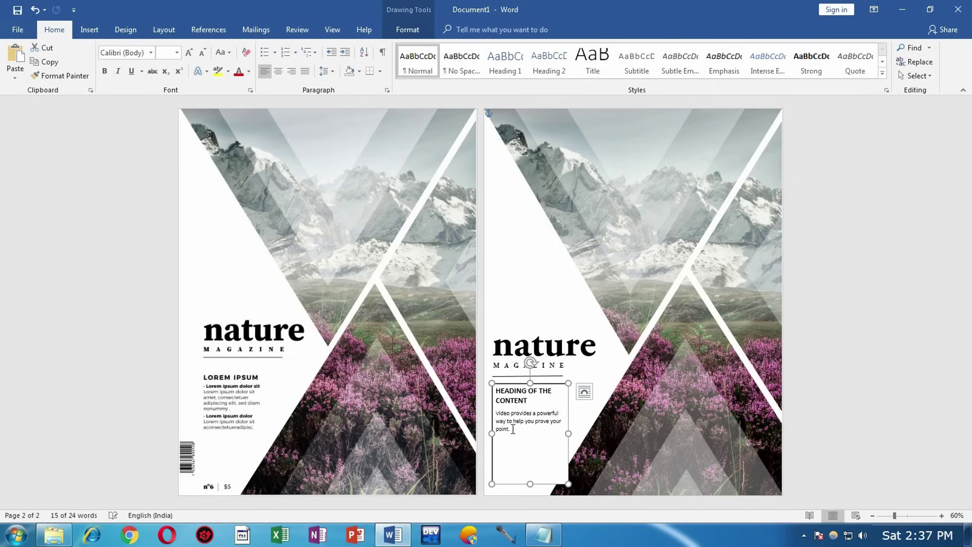
drag(512, 429, 497, 414)
key(ctrl+c)
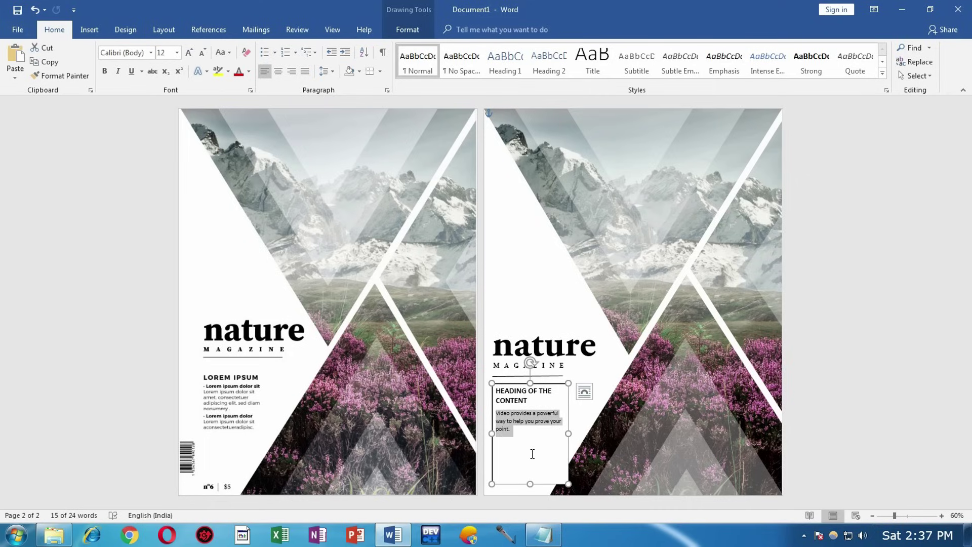
click(532, 454)
key(ctrl+v)
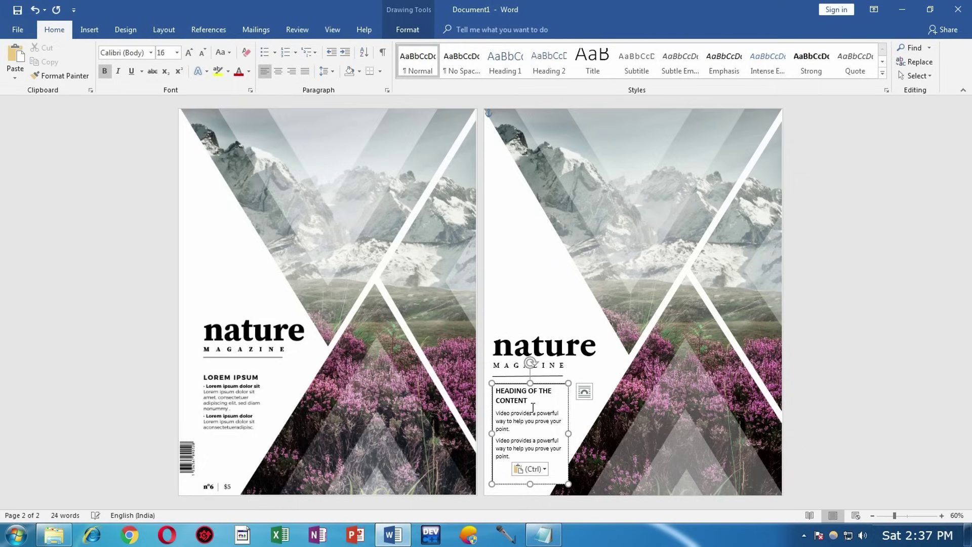
key(Return)
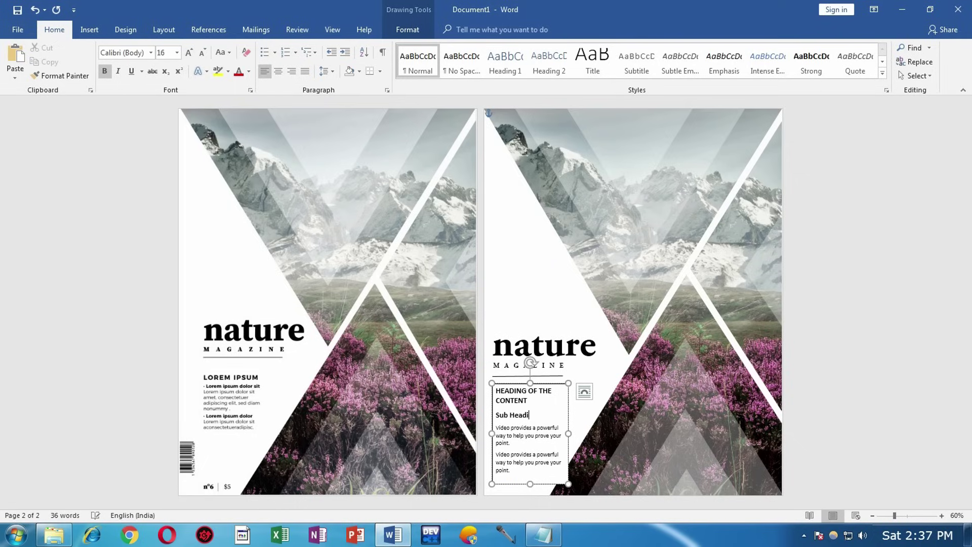
Shrink 'Sub Heading' to 14 pt and paste a copy of it above the second paragraph.
drag(542, 420, 494, 417)
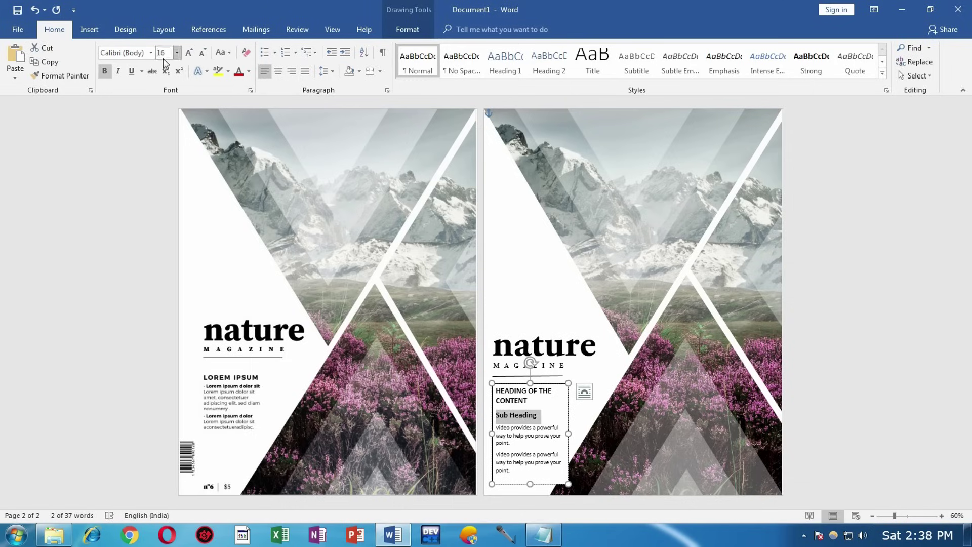
click(203, 52)
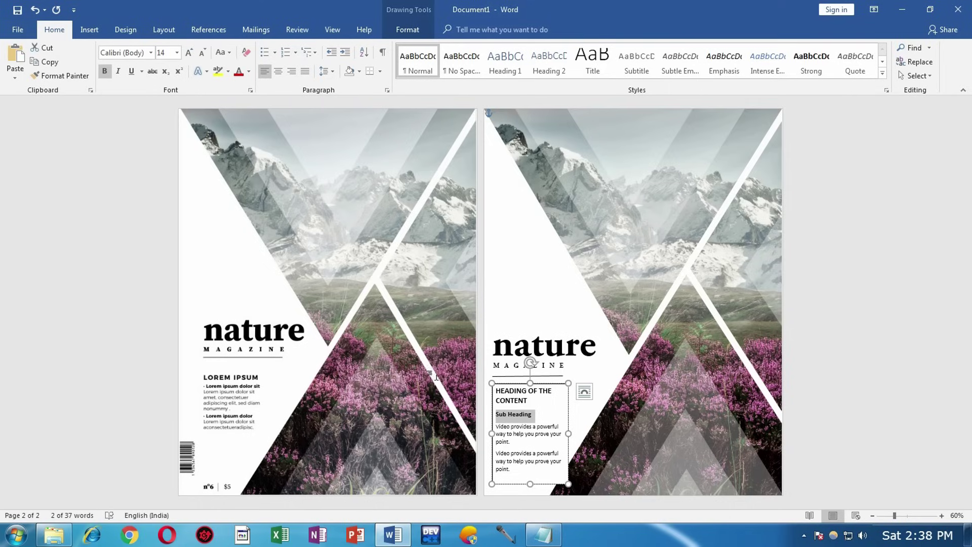
click(524, 445)
key(Return)
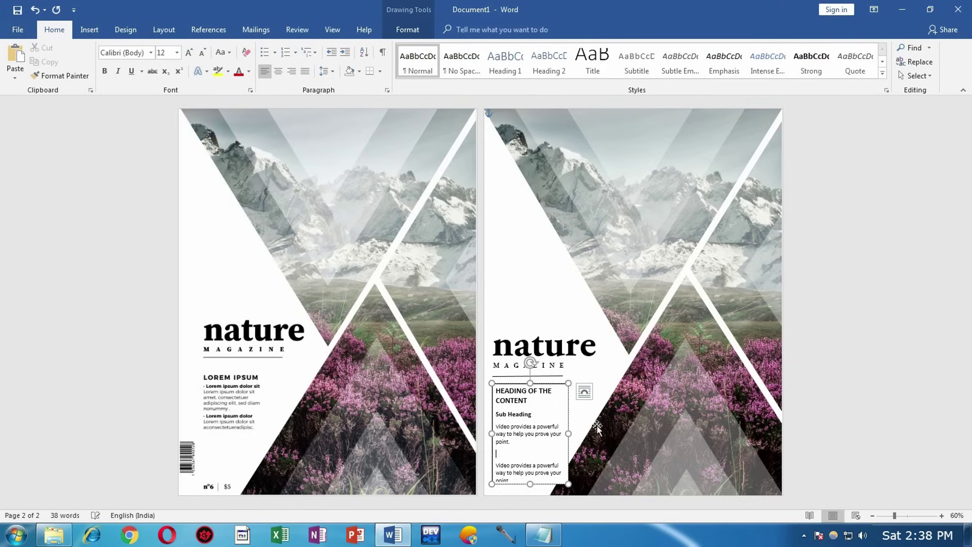
drag(535, 415, 494, 414)
key(ctrl+c)
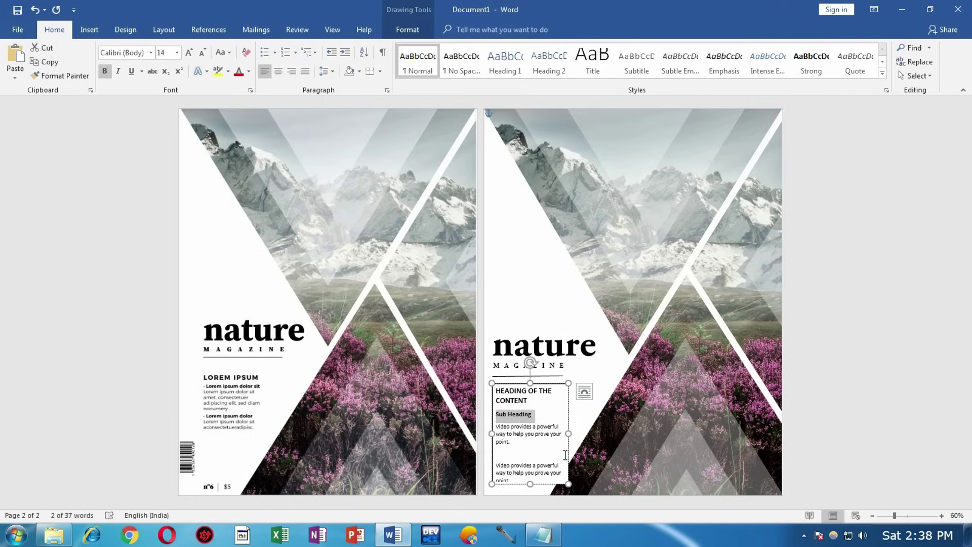
click(521, 452)
key(ctrl+v)
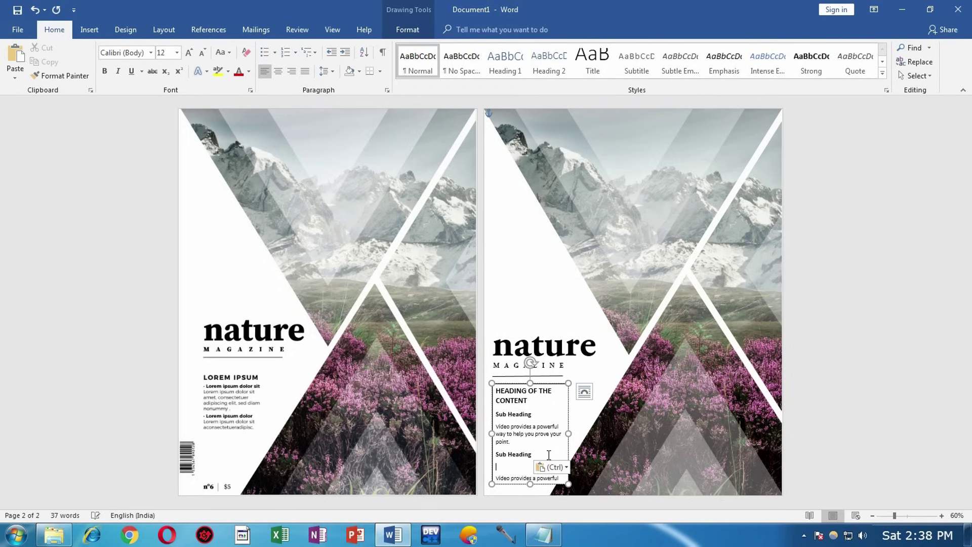
key(BackSpace)
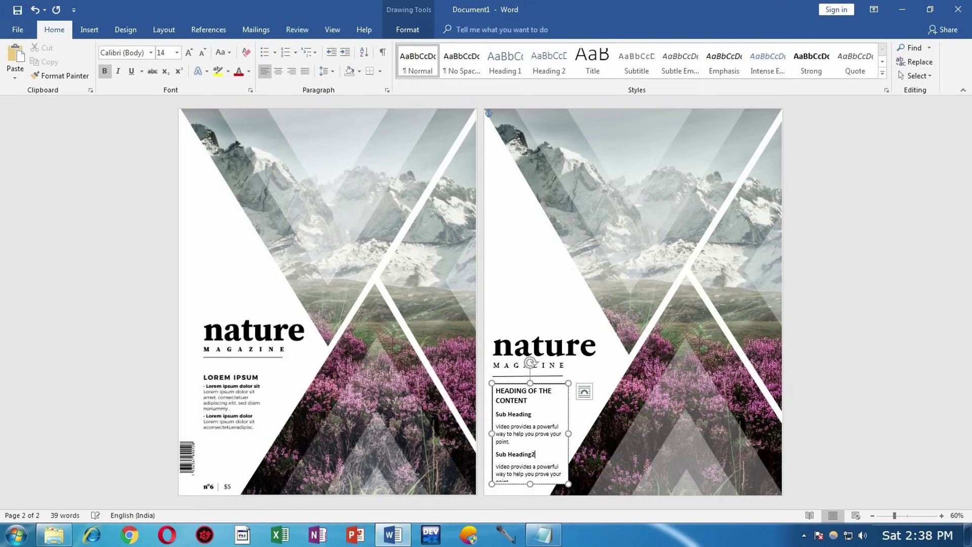
Set all text box text to 1.0 line spacing with no space after paragraphs.
drag(532, 484, 533, 491)
key(ctrl+a)
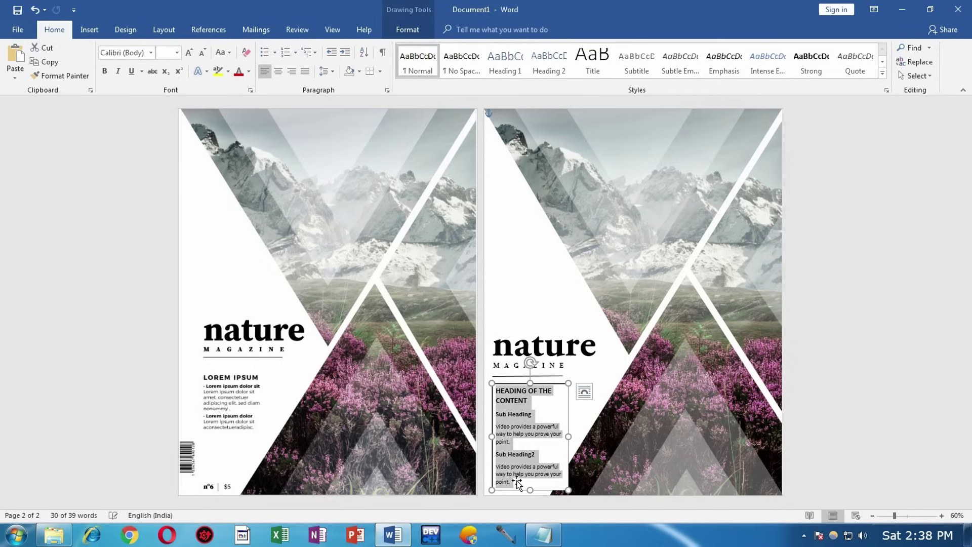
click(333, 71)
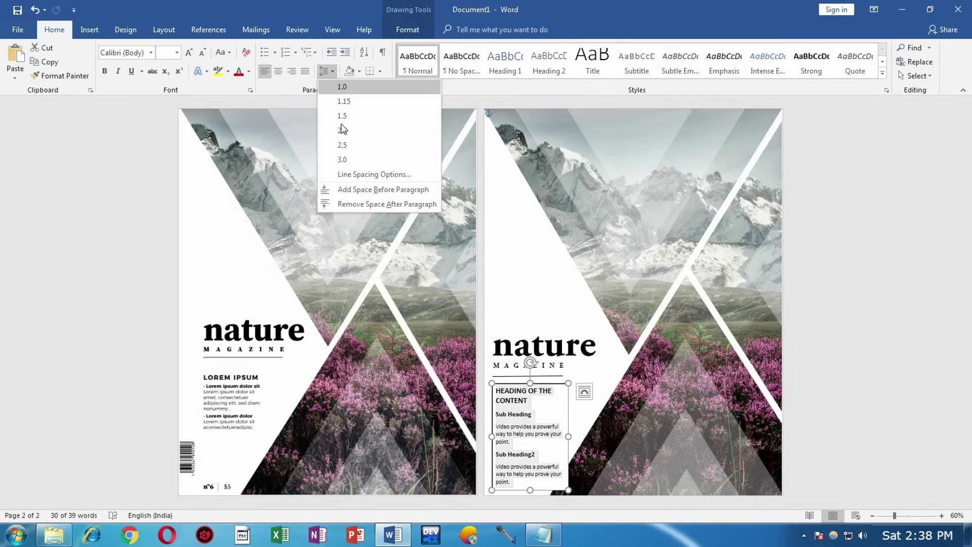
click(361, 202)
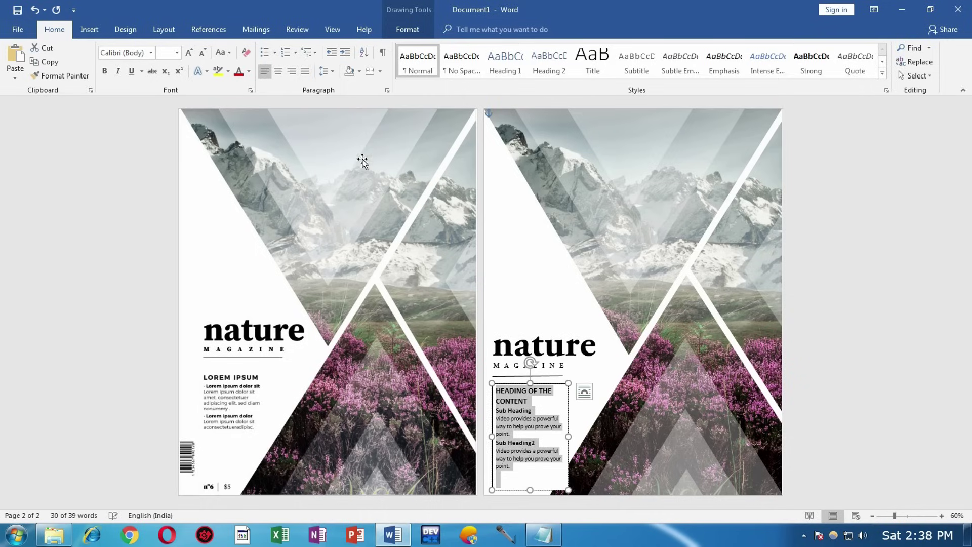
click(331, 72)
click(338, 85)
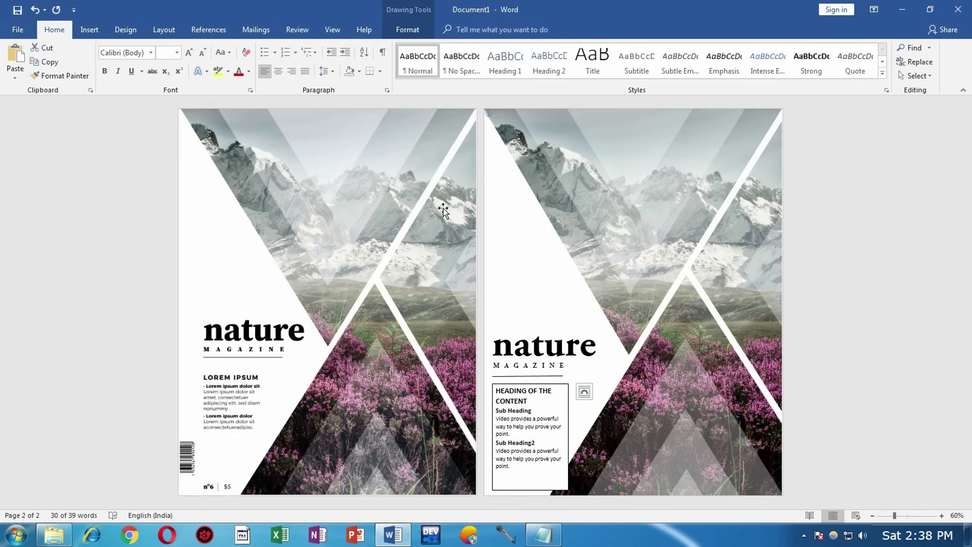
Rename the heading from 'HEADING OF THE CONTENT' to 'MAIN HEADING'.
click(534, 400)
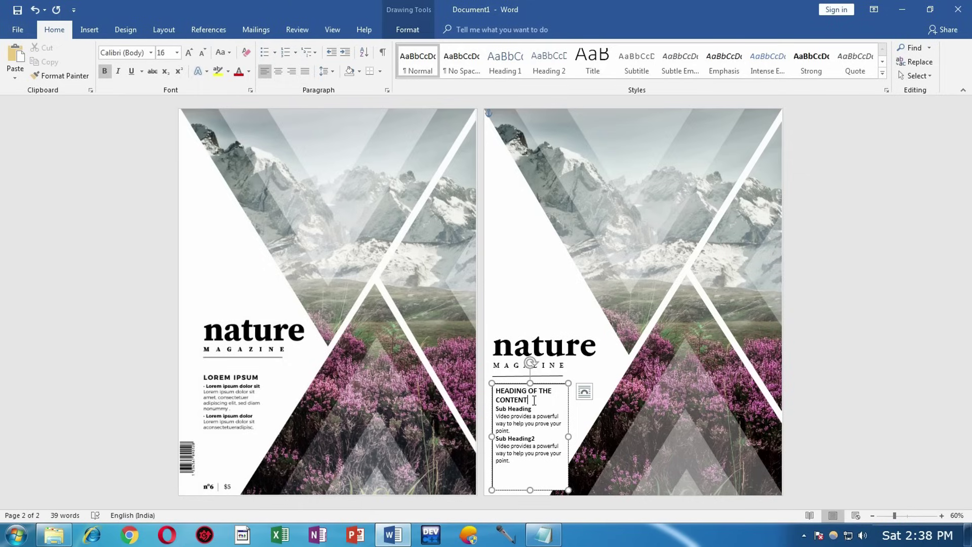
drag(534, 400, 508, 400)
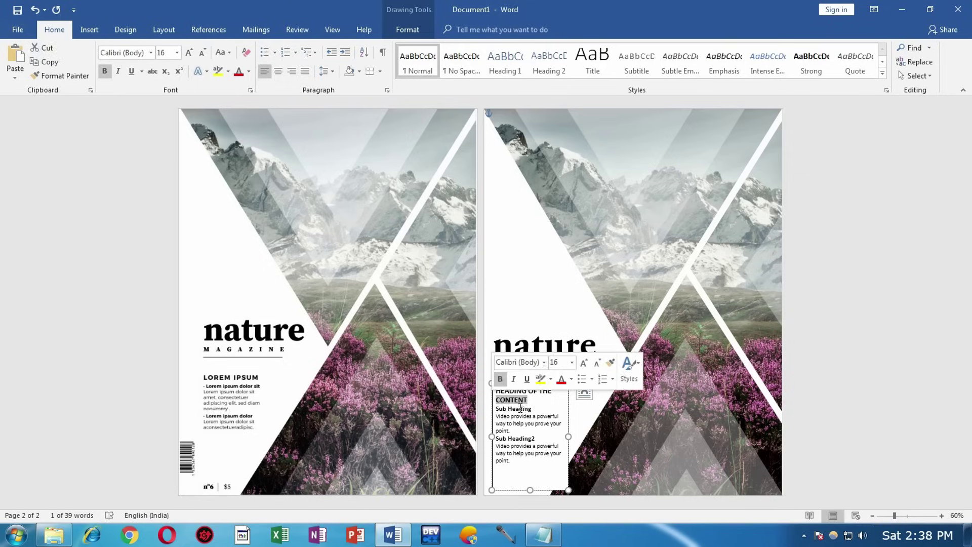
key(BackSpace)
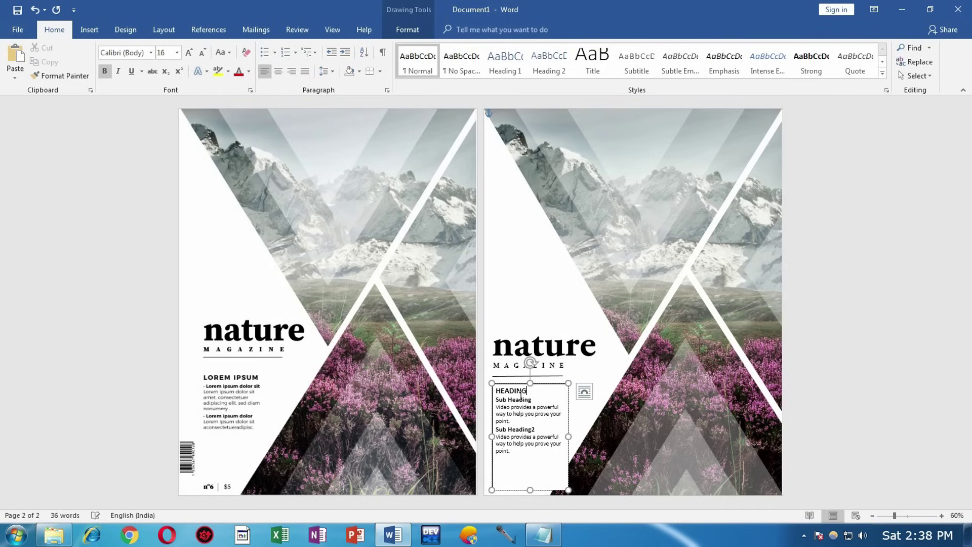
text(MAIN)
Give the content text box No Outline and No Fill.
click(408, 29)
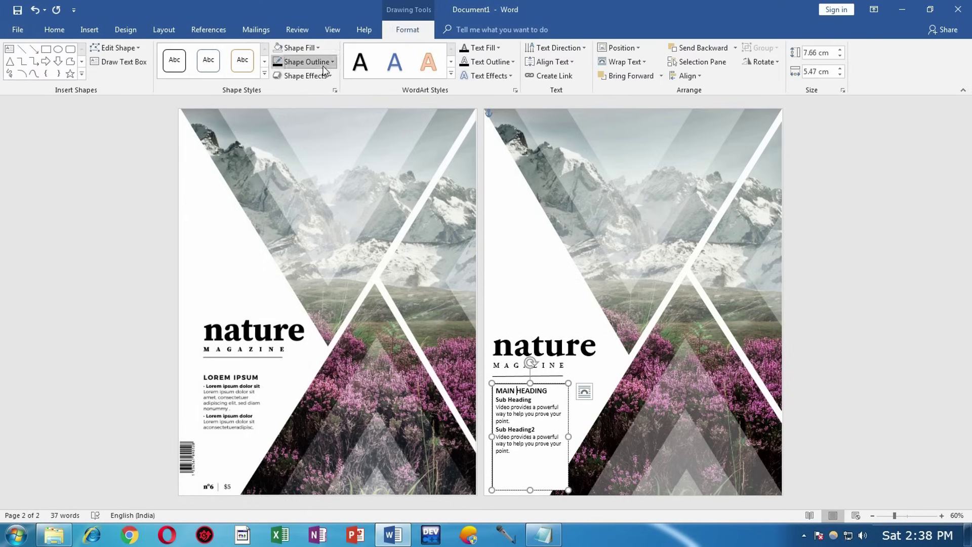
click(324, 68)
click(309, 193)
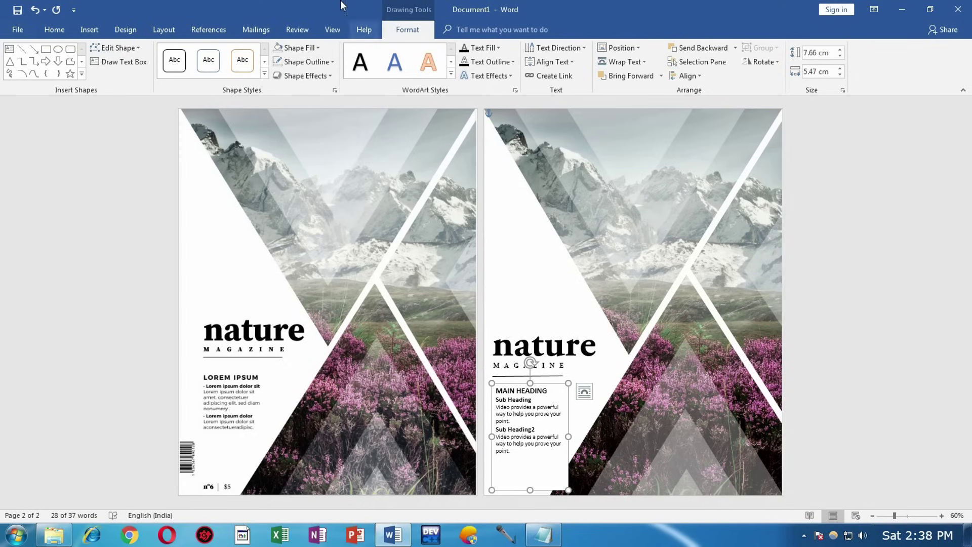
click(306, 49)
click(304, 179)
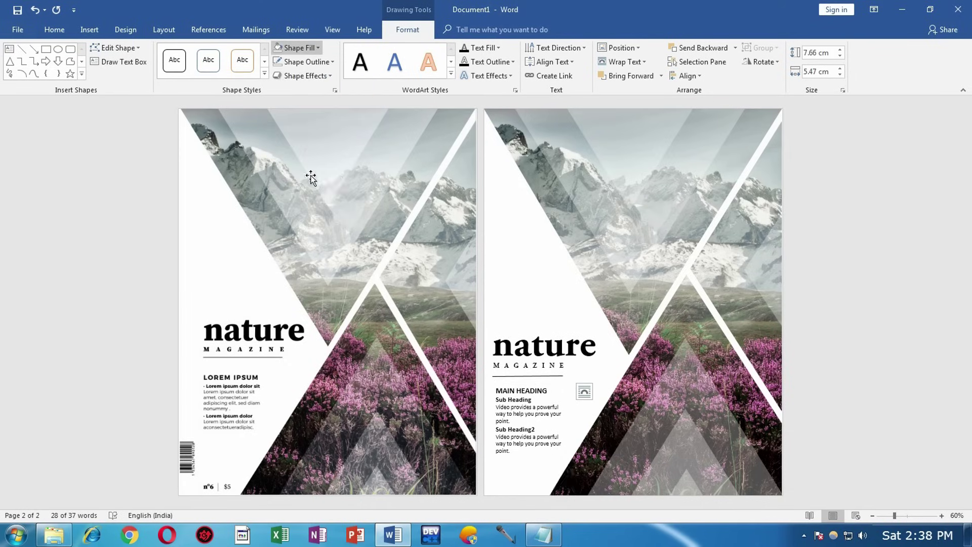
click(895, 258)
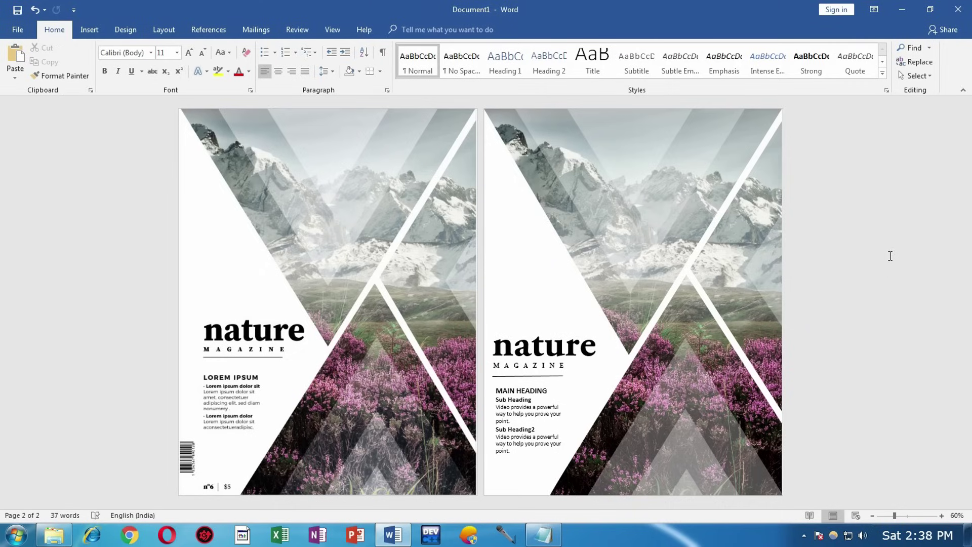
Nudge the content text box and the line under MAGAZINE slightly upward.
click(514, 420)
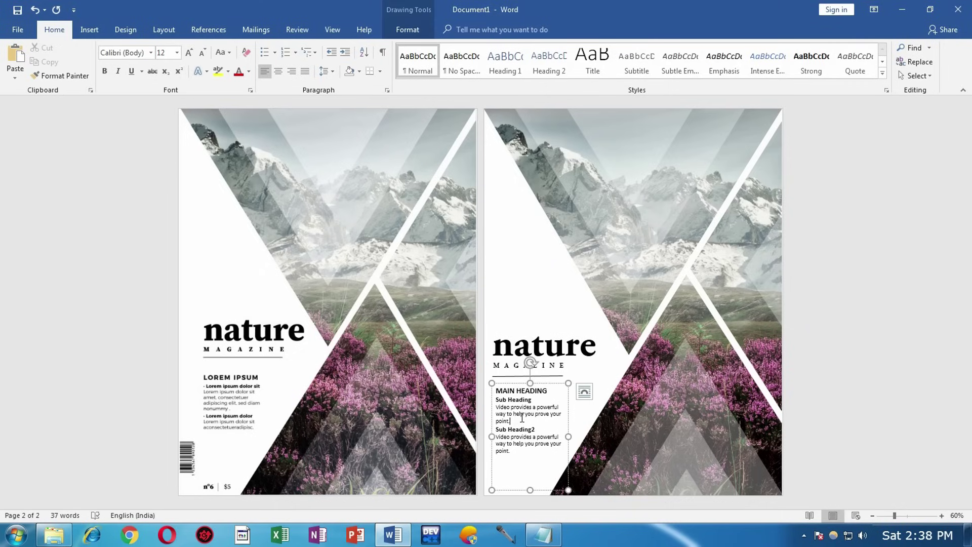
drag(518, 386, 516, 377)
click(517, 375)
key(Up)
key(Up)
key(Up)
key(Up)
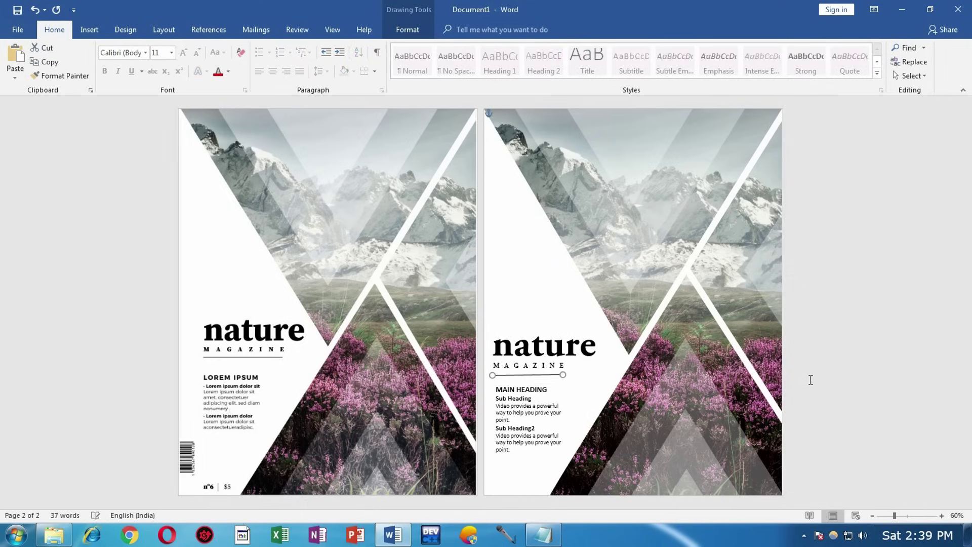
click(844, 369)
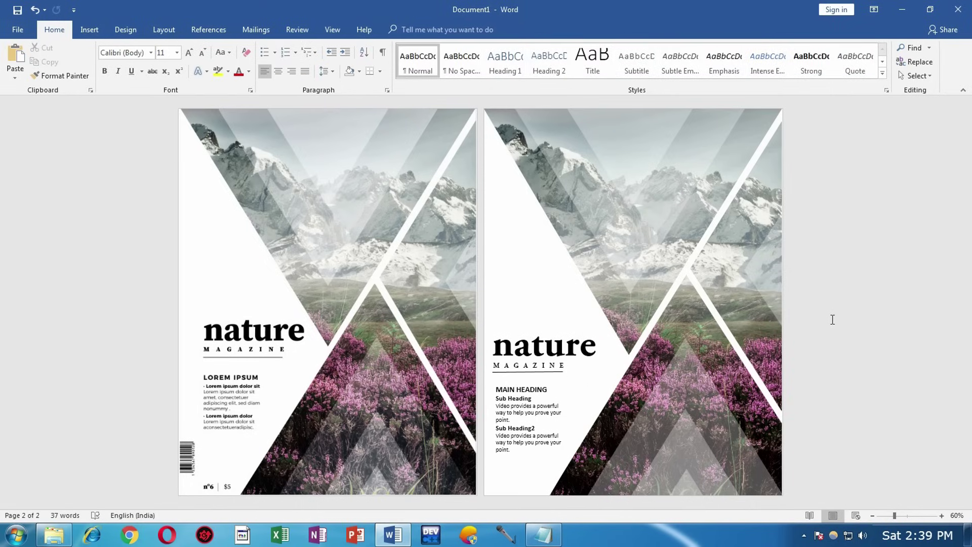
Delete the words 'to help' from the second paragraph.
click(512, 448)
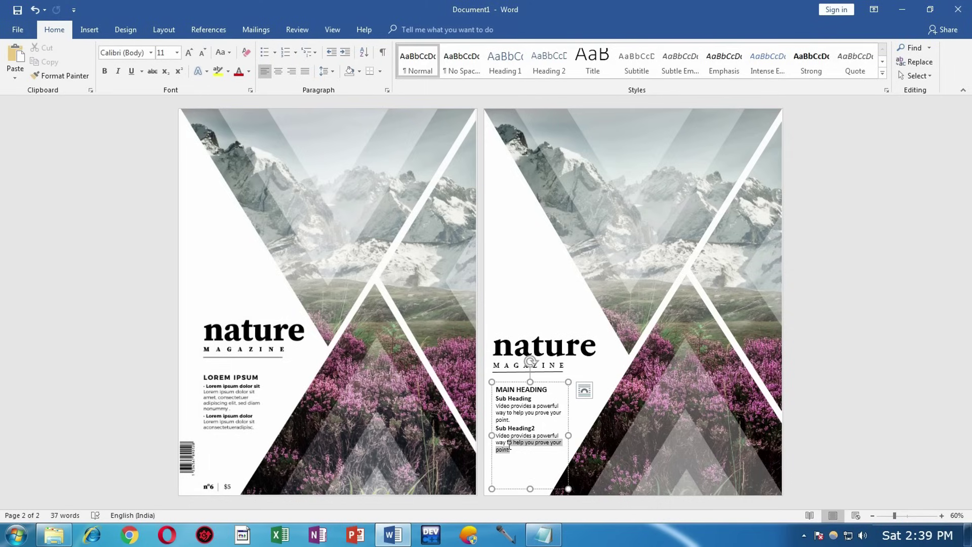
double_click(512, 442)
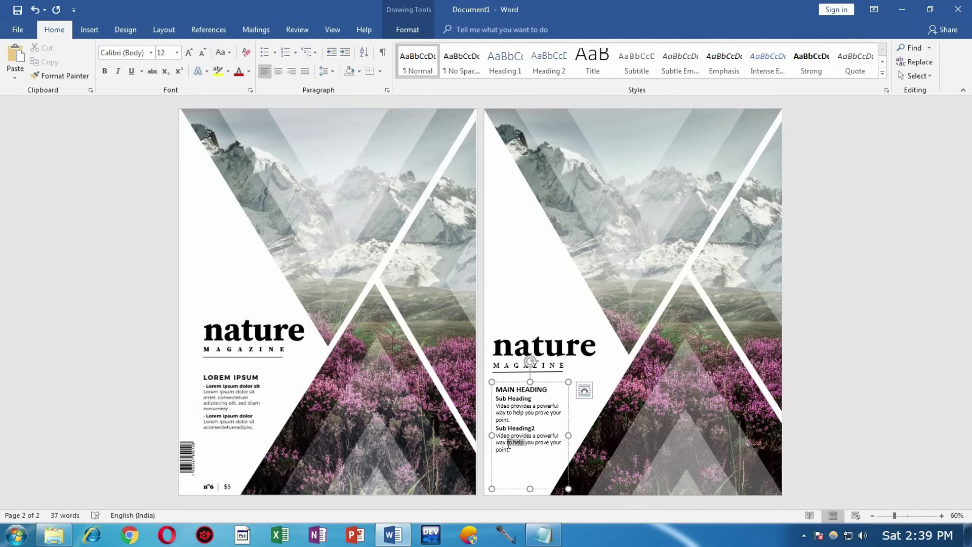
key(Delete)
click(877, 413)
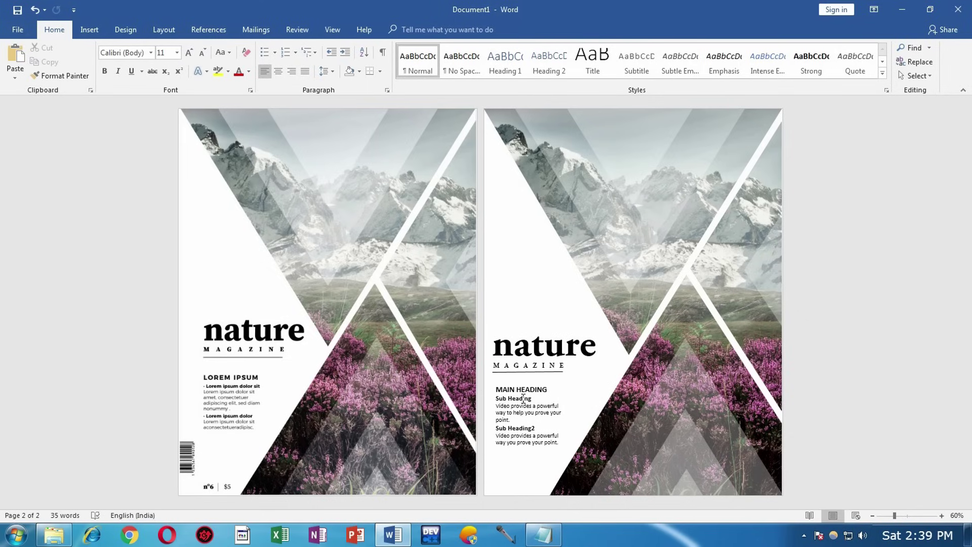
Nudge the nature title and MAGAZINE subtitle boxes upward.
click(535, 342)
click(533, 318)
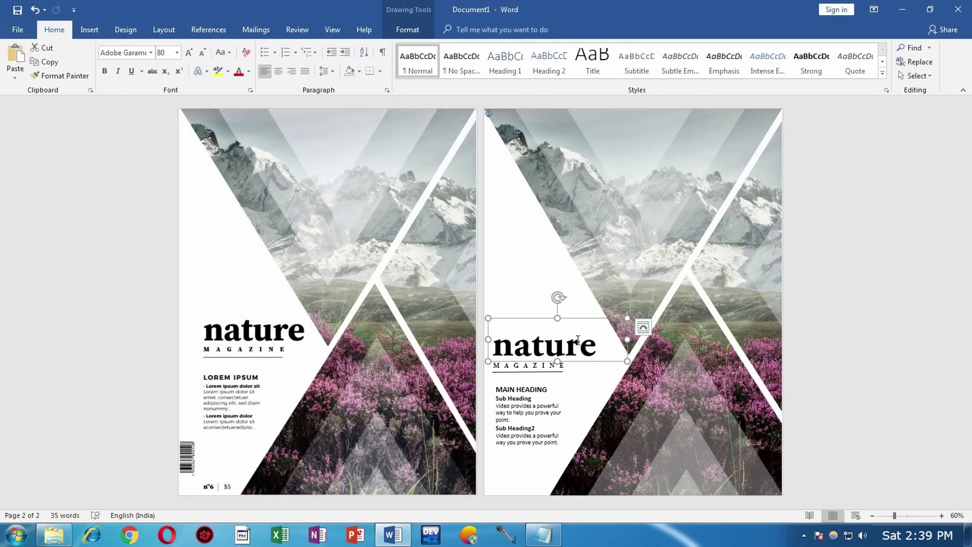
key(ctrl+z)
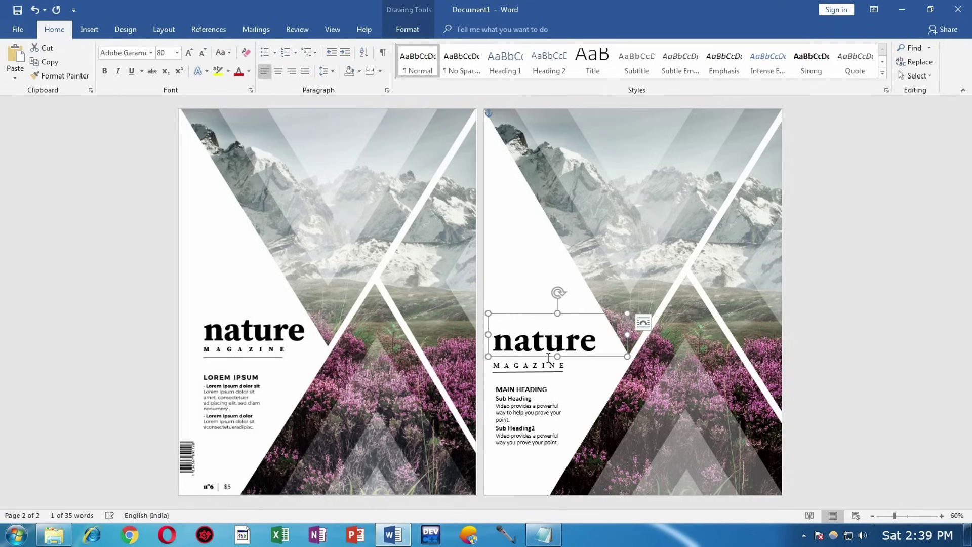
click(536, 360)
key(Up)
key(Up)
key(Up)
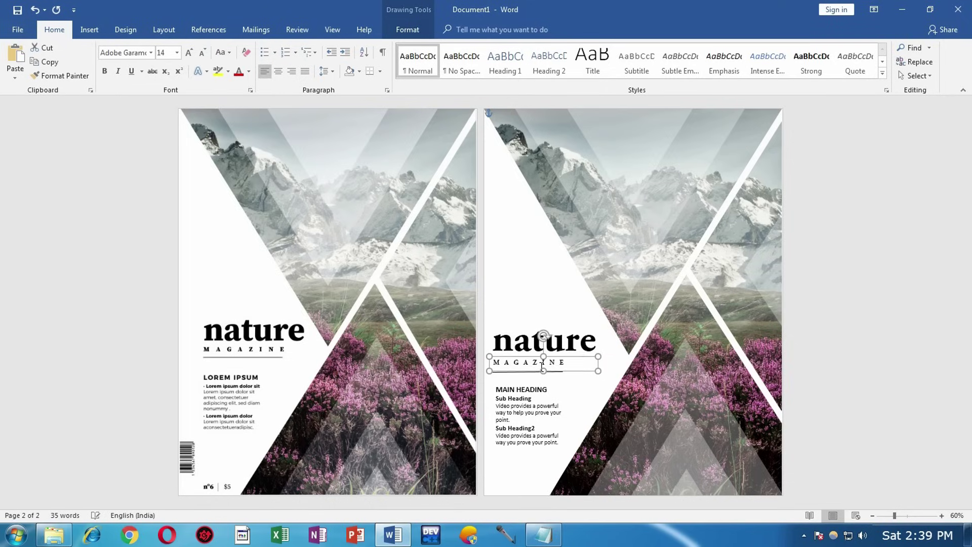
click(486, 112)
click(593, 342)
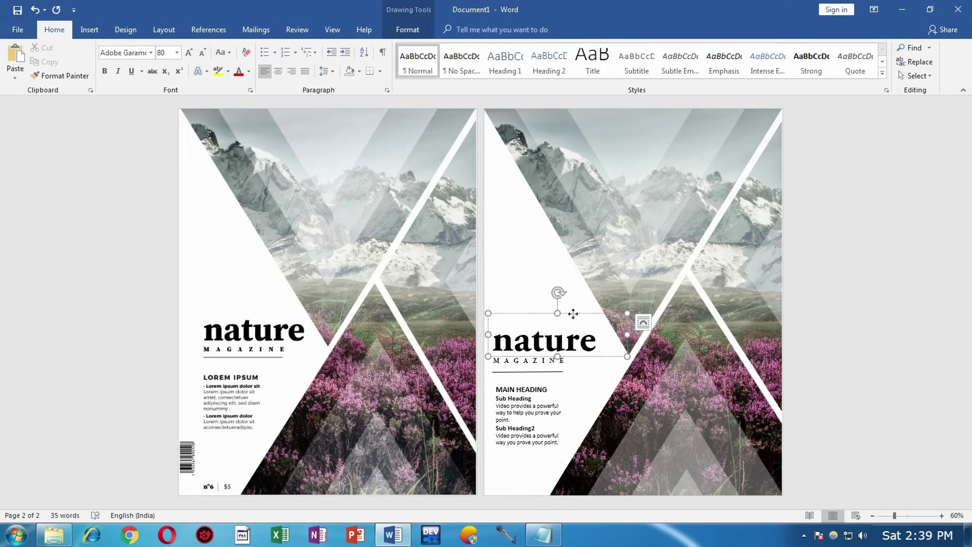
key(Up)
key(Up)
key(Up)
Move the MAGAZINE subtitle, its underline rule and the MAIN HEADING block up into a tight stack.
key(Up)
key(Up)
key(Up)
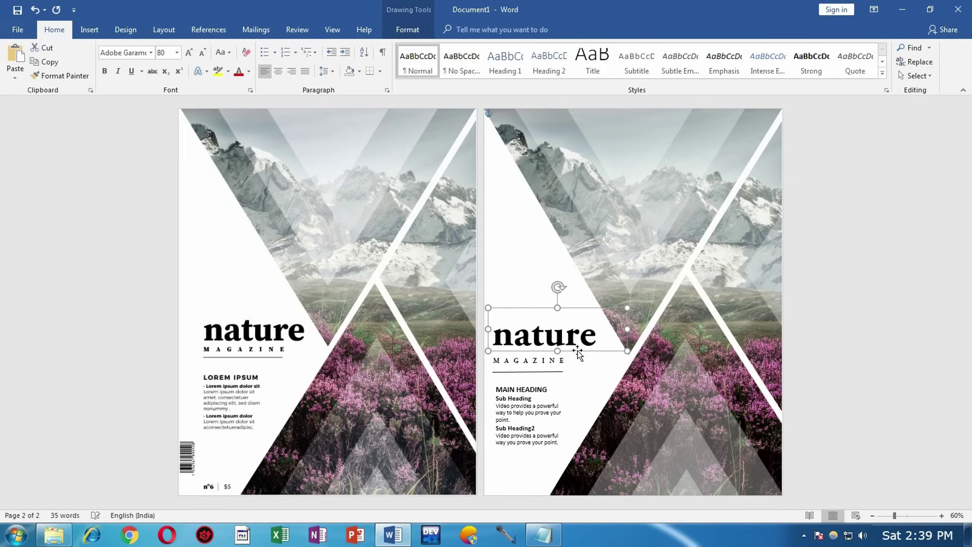
click(556, 359)
key(Up)
key(Up)
key(Up)
key(Up)
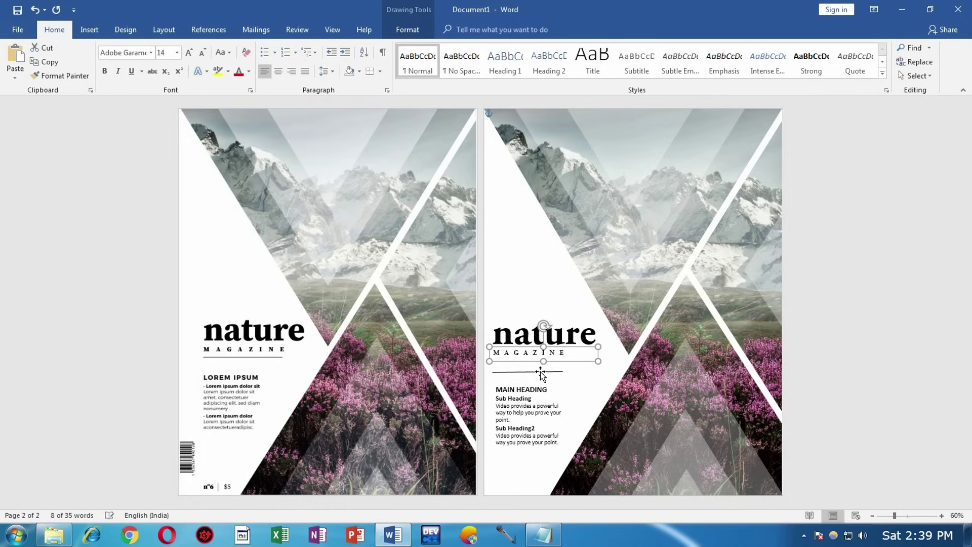
key(Up)
click(539, 371)
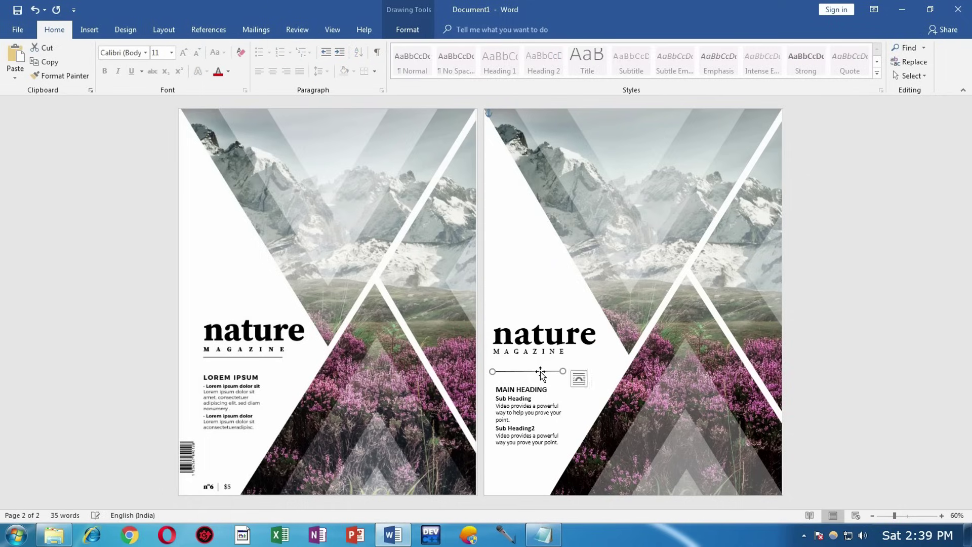
key(Up)
key(Up)
key(Up)
key(Up)
key(Up)
key(Up)
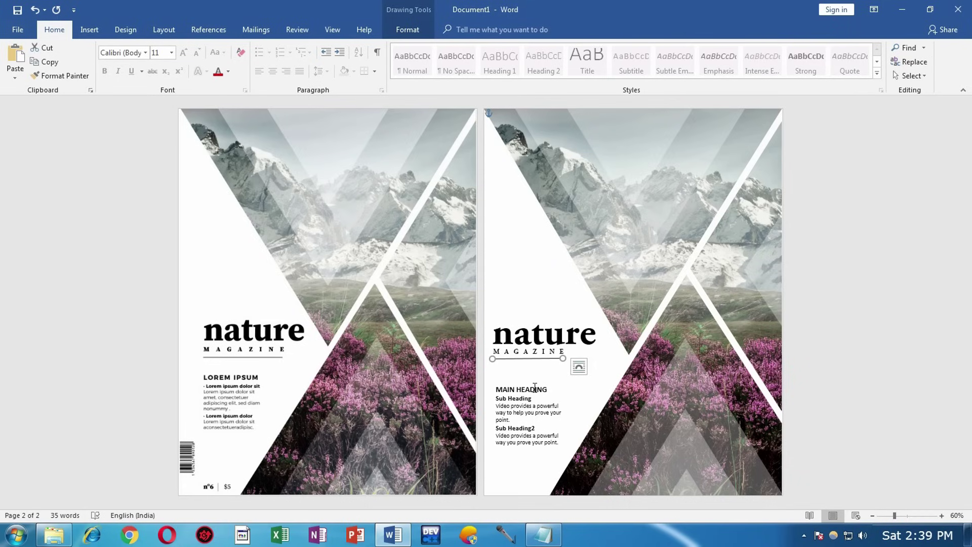
click(535, 387)
drag(525, 382, 524, 366)
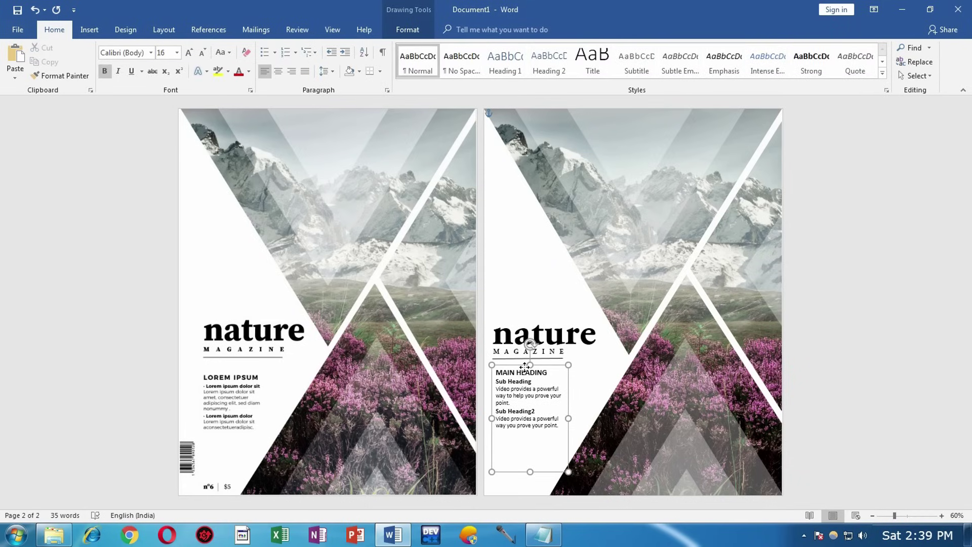
click(893, 379)
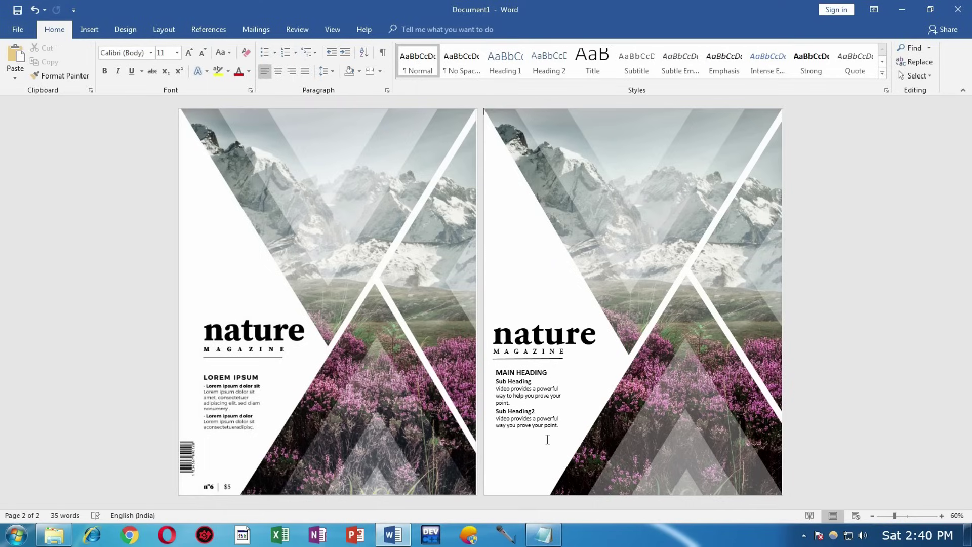
Copy the MAGAZINE box to the page bottom and type n°6 | $5 into it.
click(521, 410)
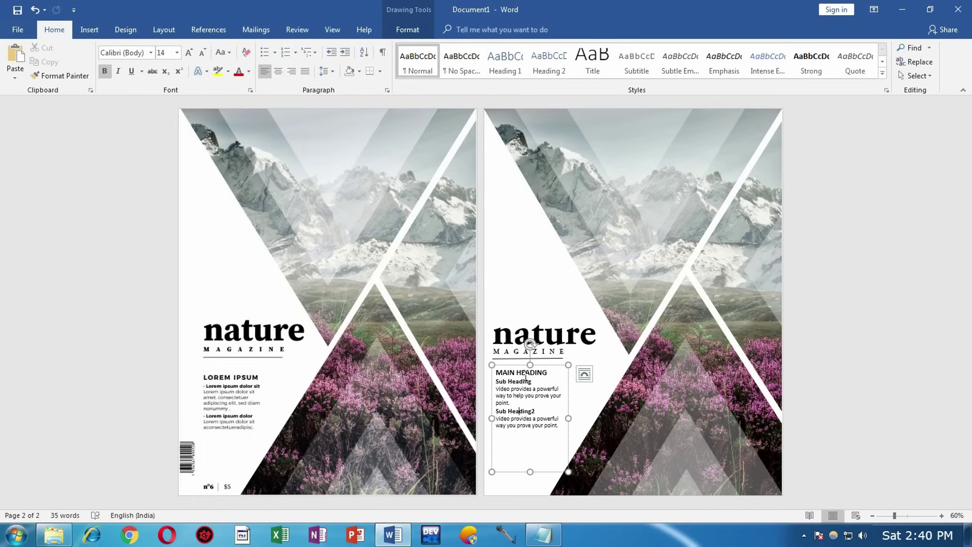
click(517, 355)
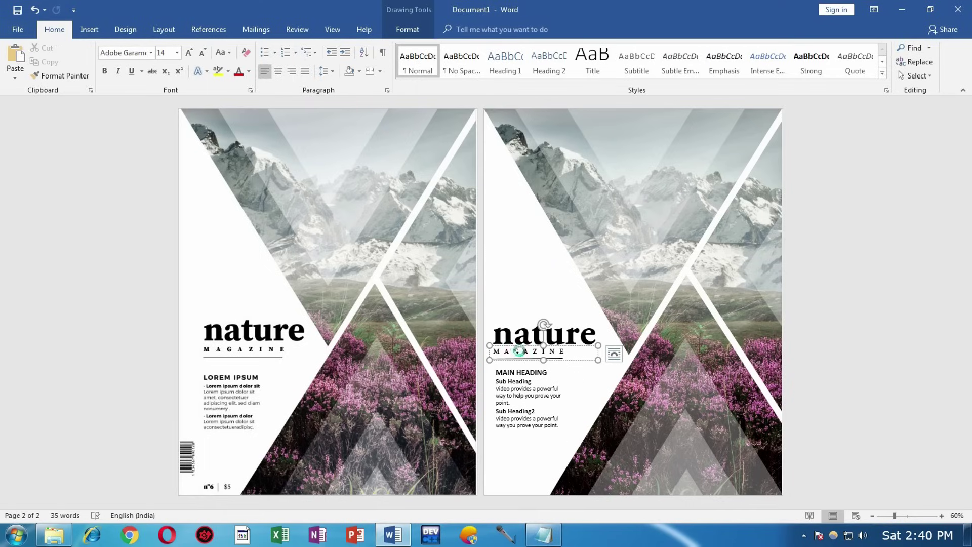
drag(516, 356, 526, 481)
click(527, 481)
key(ctrl+a)
text(n)
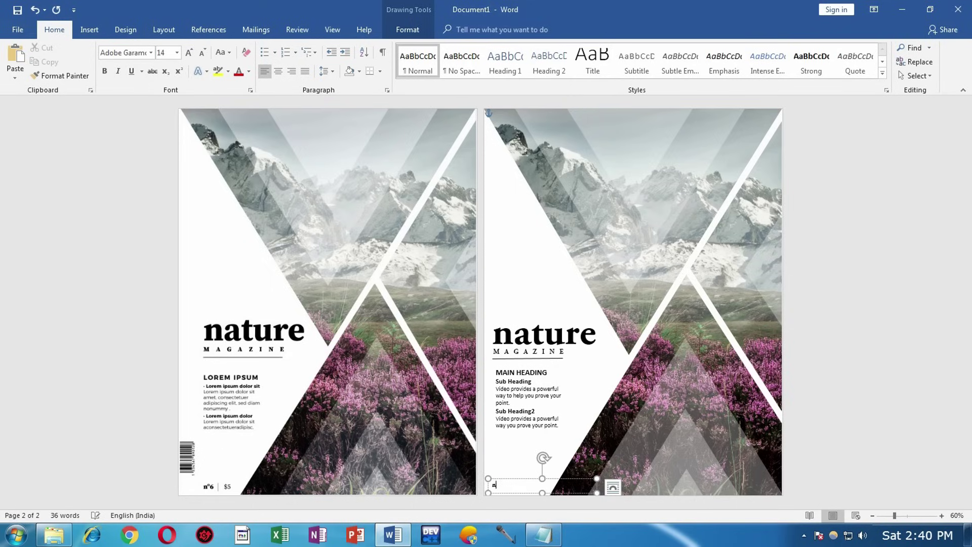
key(ctrl+a)
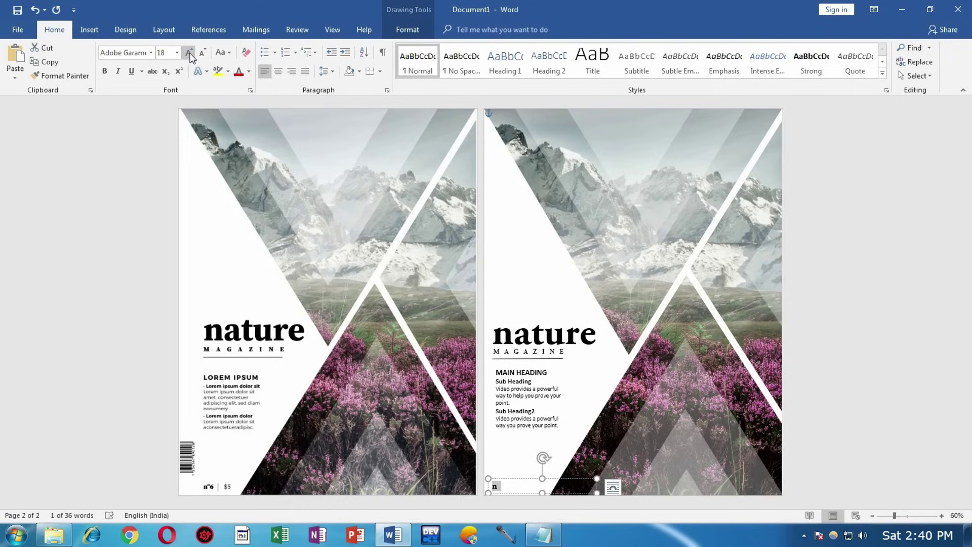
click(510, 486)
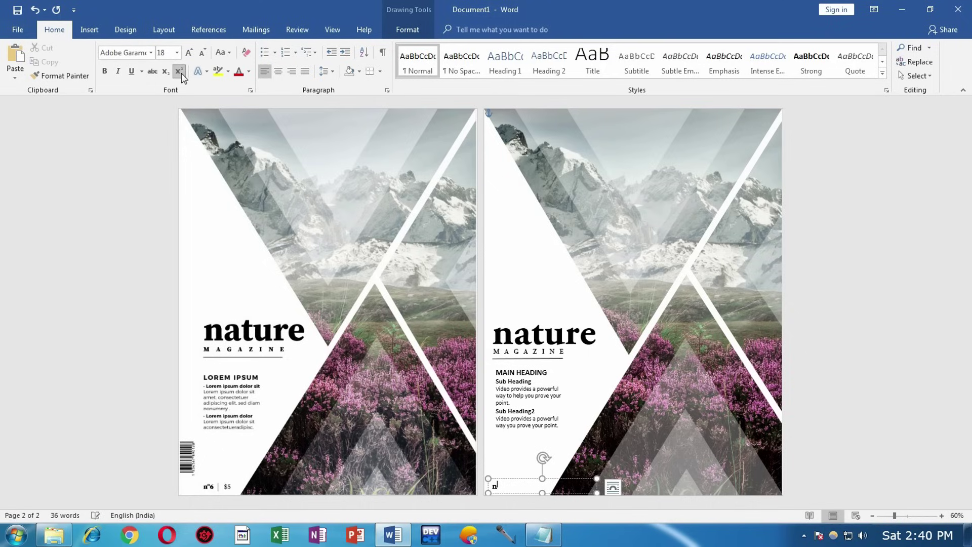
key(ctrl+z)
Shrink the n°6 | $5 footer to 16 pt and shift it slightly right.
key(ctrl+a)
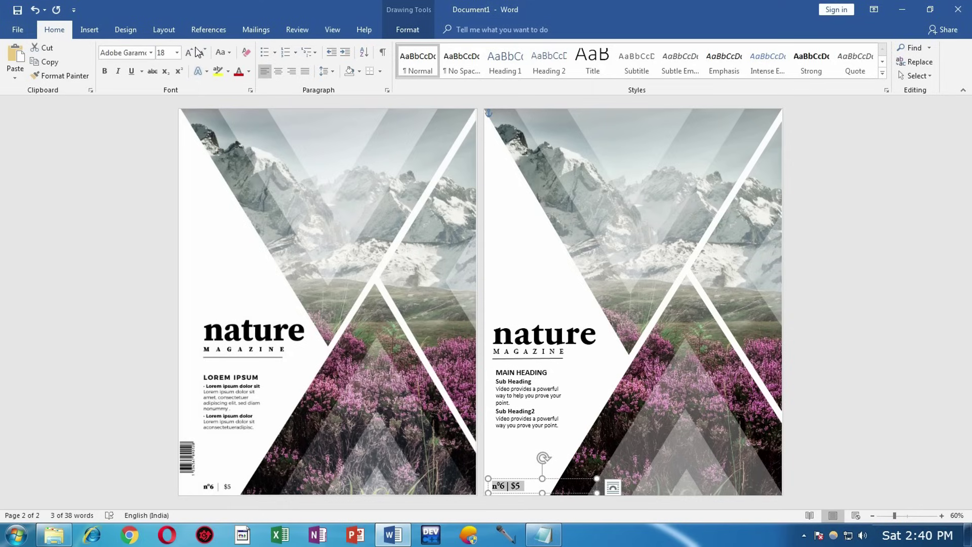
click(203, 51)
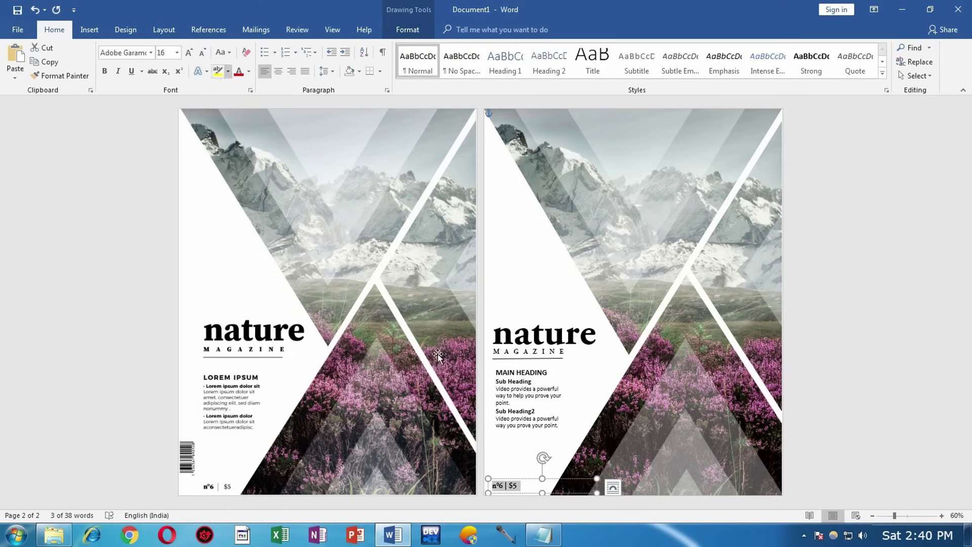
drag(488, 486, 511, 474)
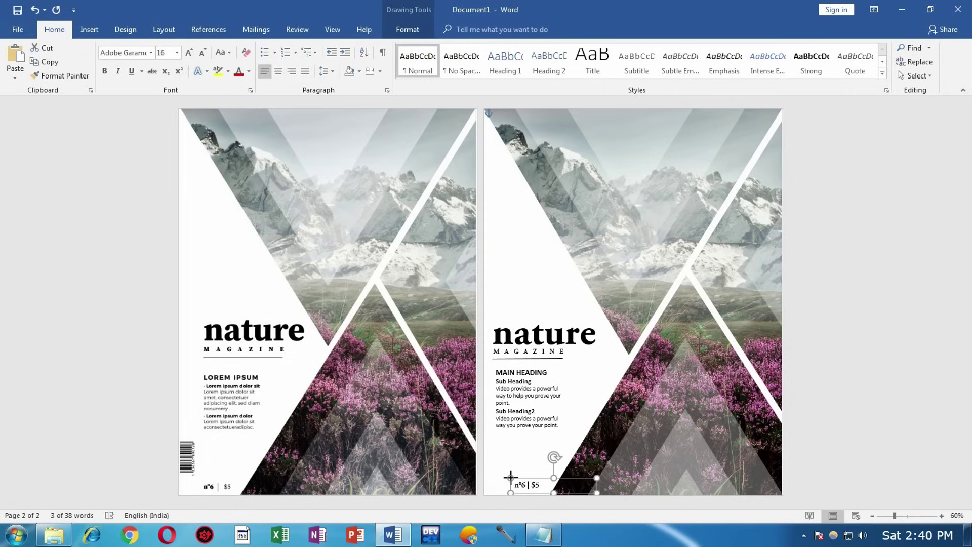
click(803, 389)
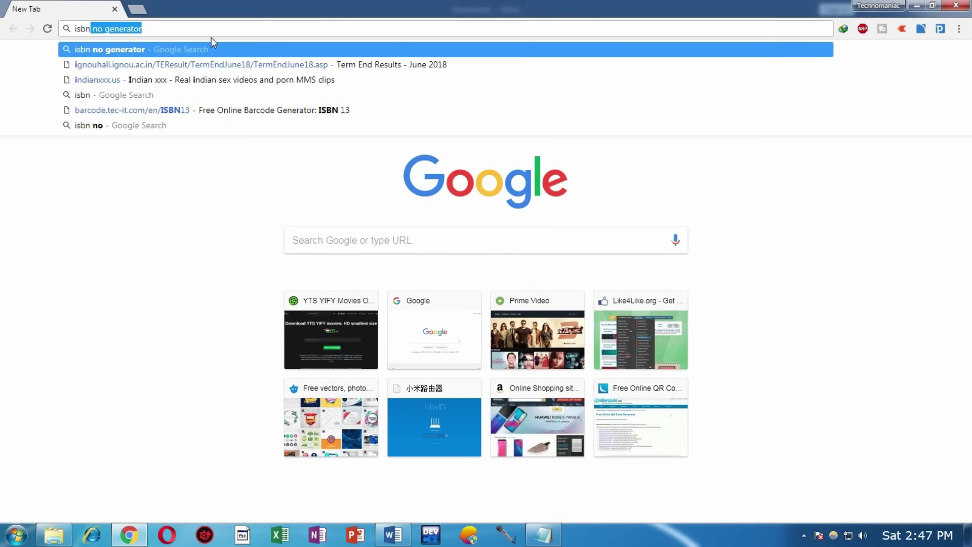
key(Return)
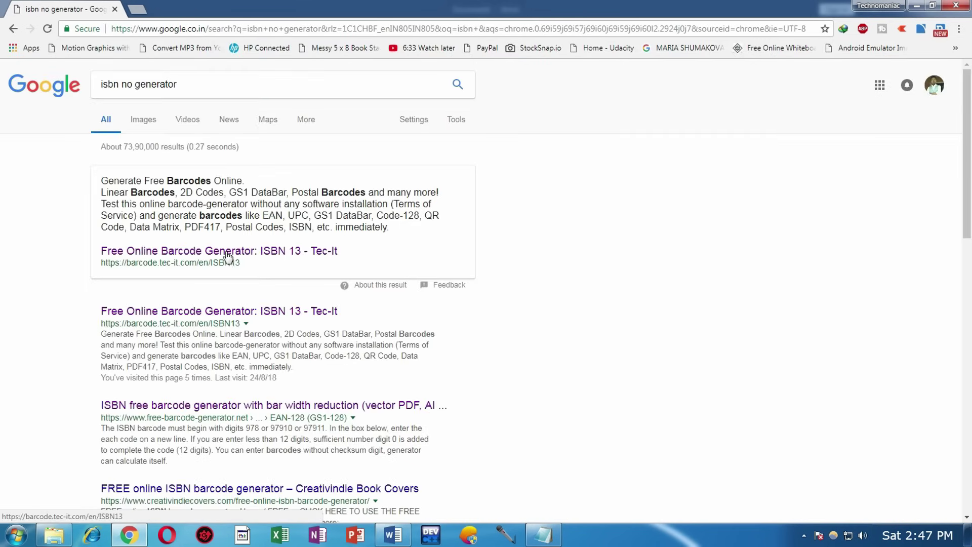
click(224, 251)
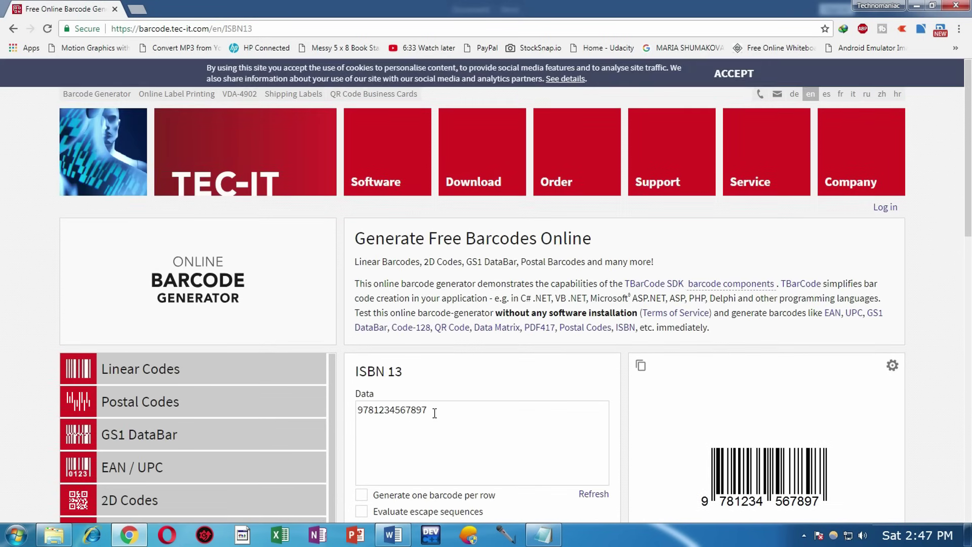
drag(432, 410, 334, 414)
text(978 )
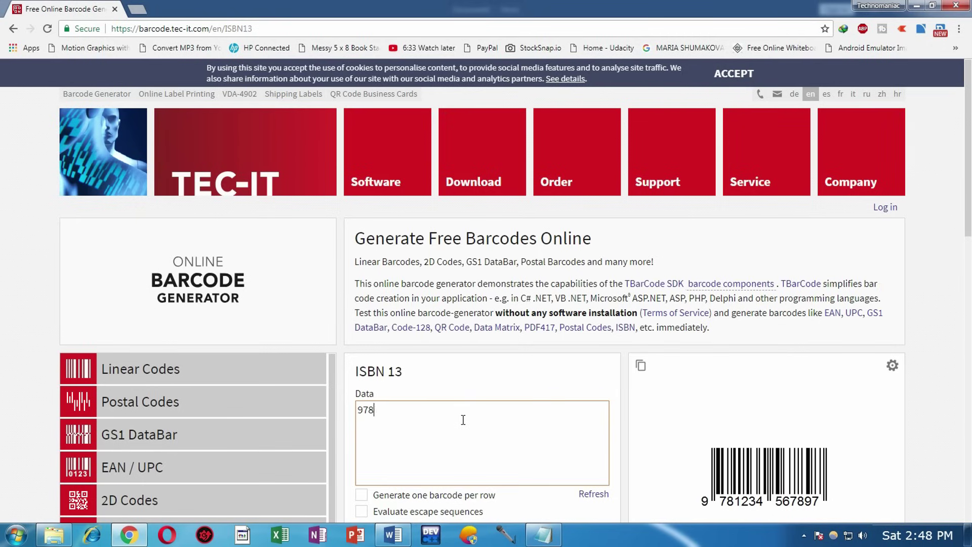
text(475845612)
scroll(462, 420, down, 5)
text(8)
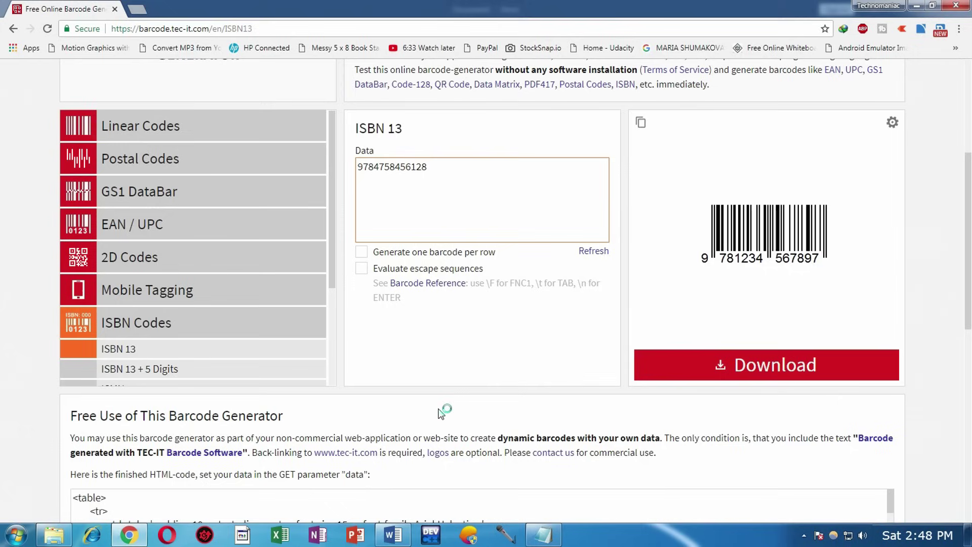
click(593, 251)
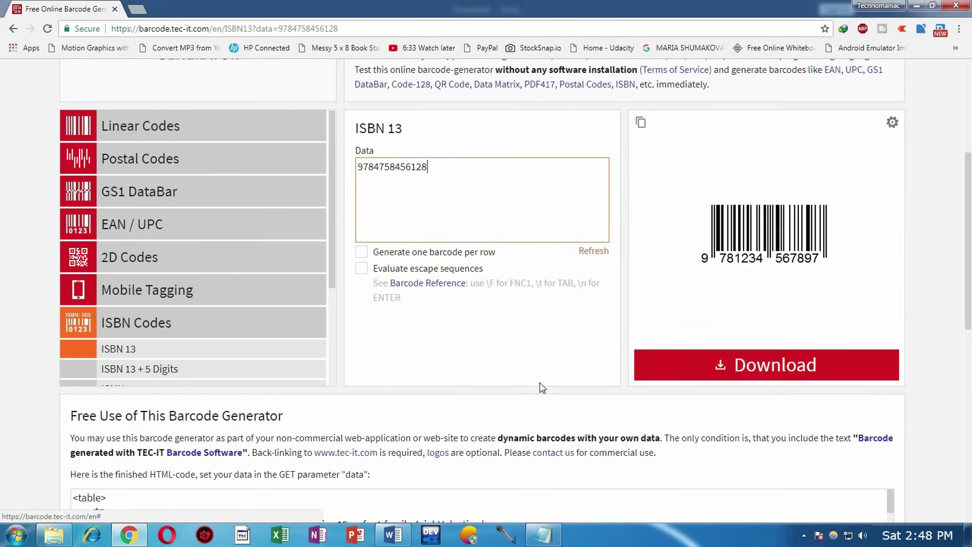
key(Tab)
key(Return)
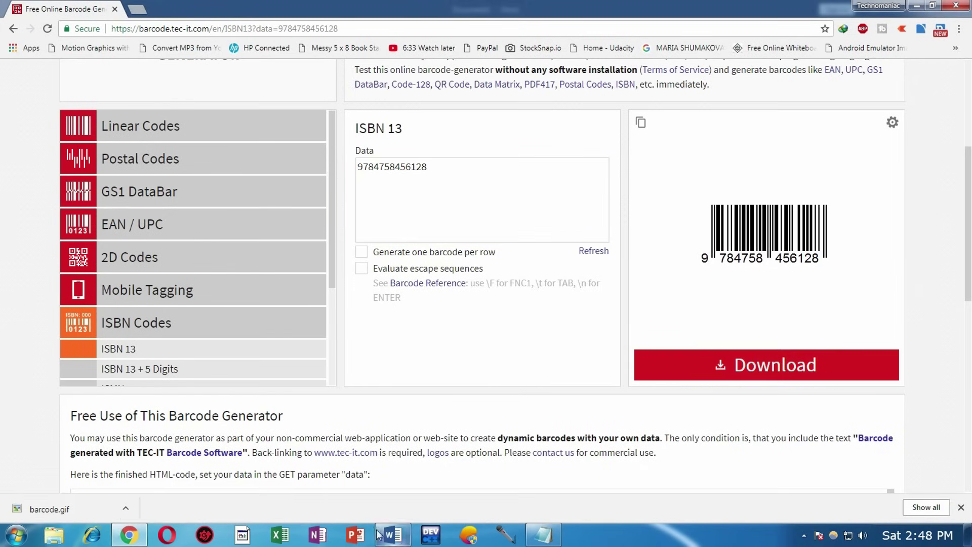
Insert the downloaded barcode image from the Desktop into the Word cover.
click(393, 535)
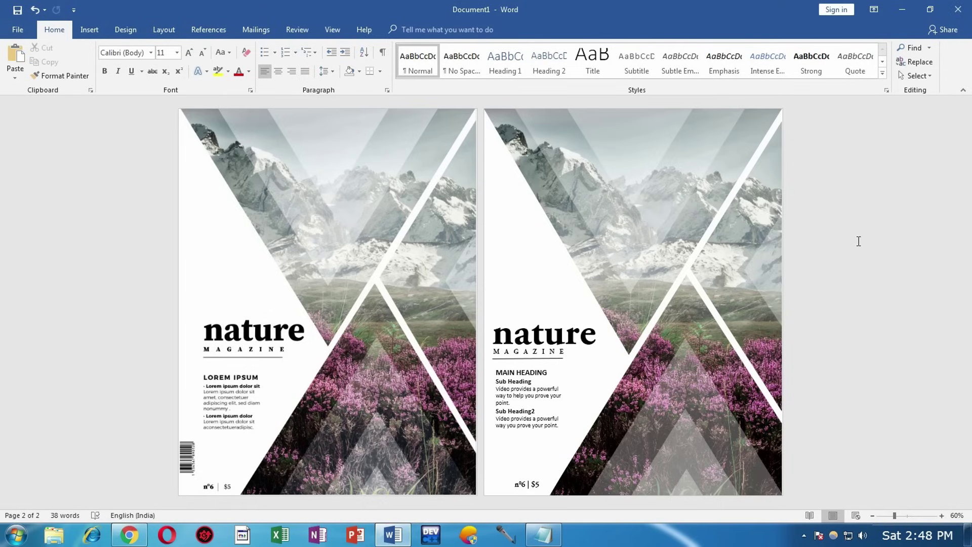
click(83, 32)
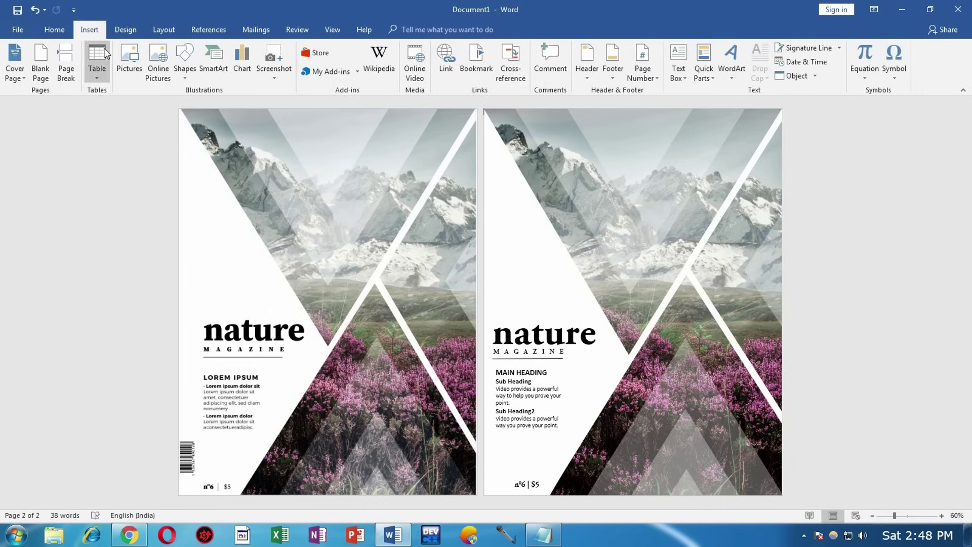
click(121, 54)
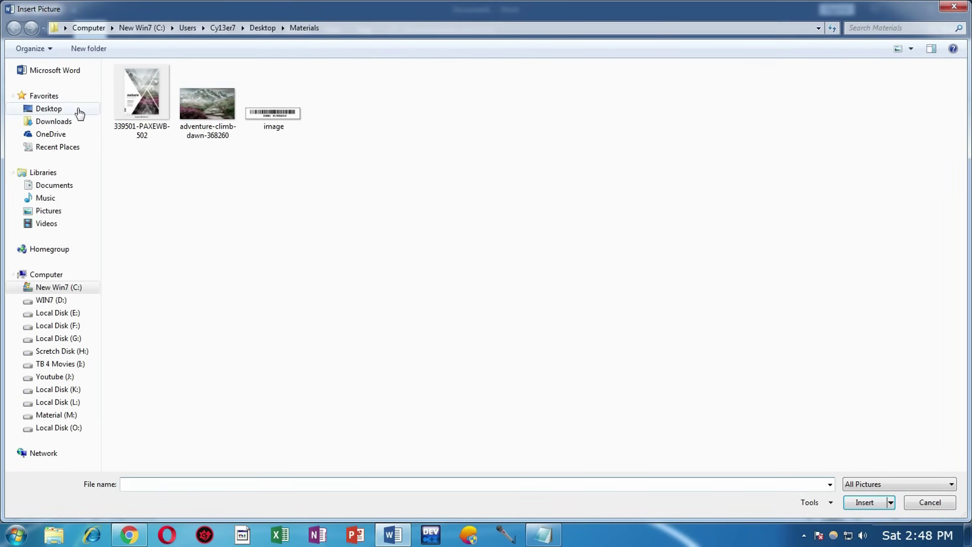
click(80, 111)
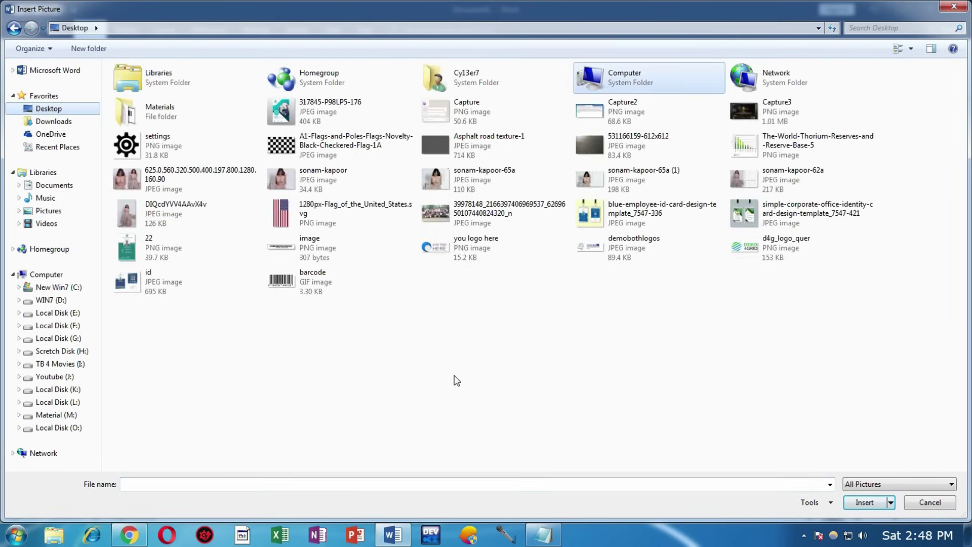
click(294, 282)
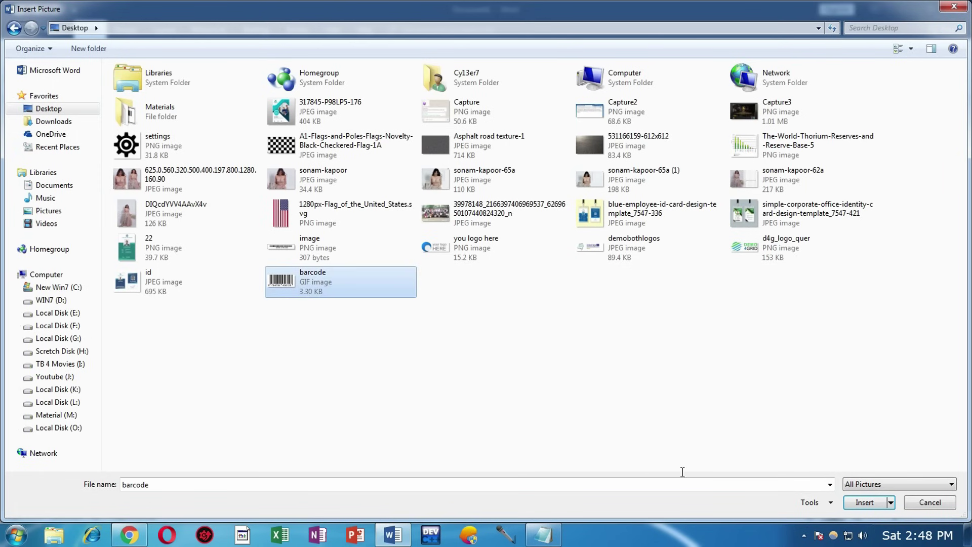
click(865, 502)
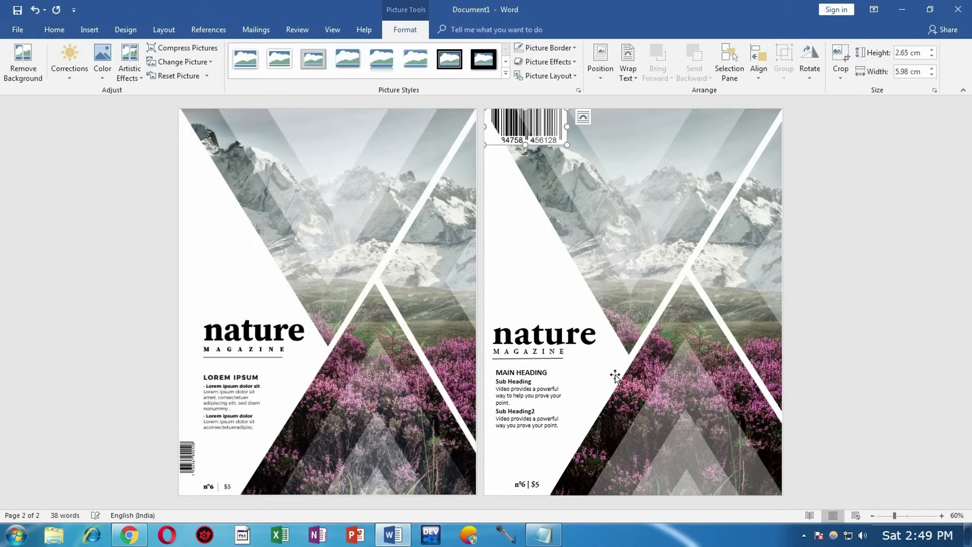
Set the barcode In Front of Text, rotate it sideways, shrink it and place it bottom-left.
click(627, 68)
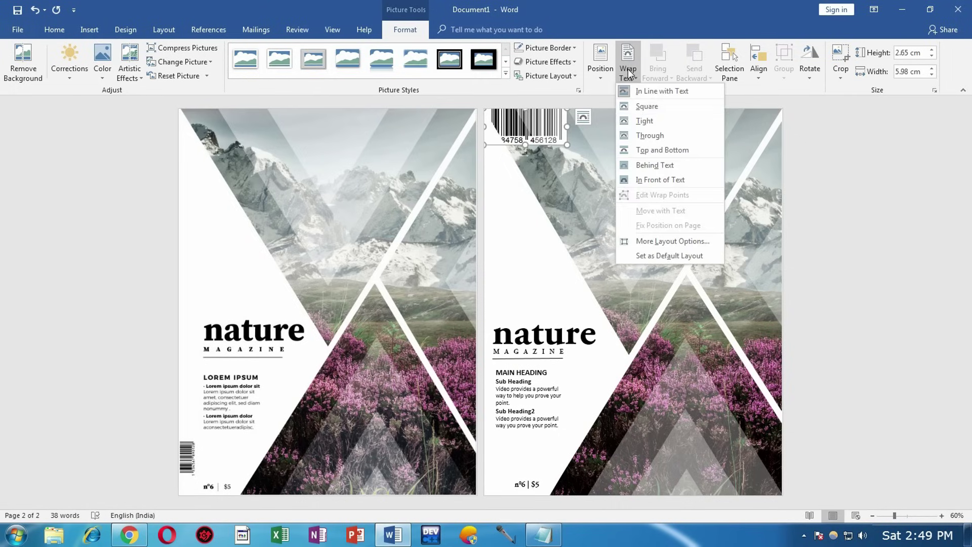
click(679, 177)
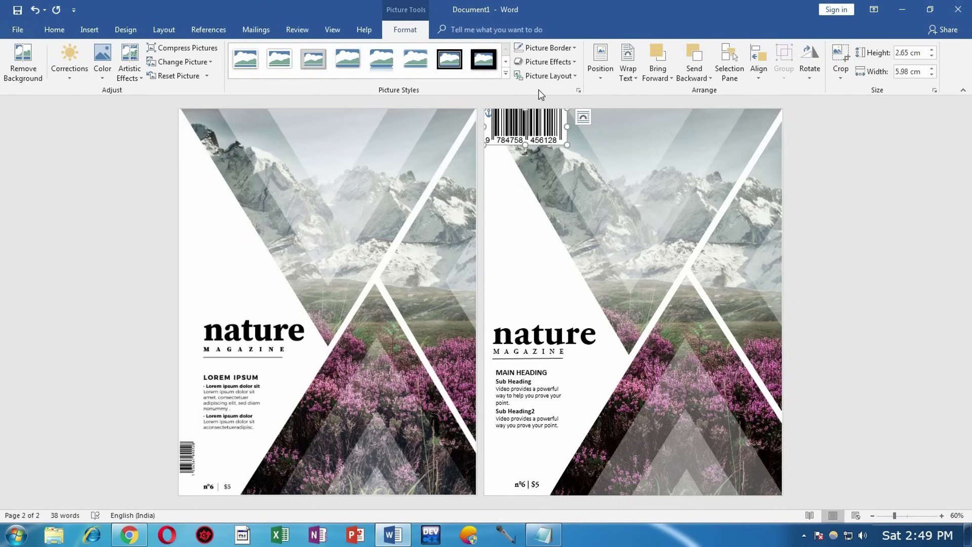
drag(539, 129, 541, 345)
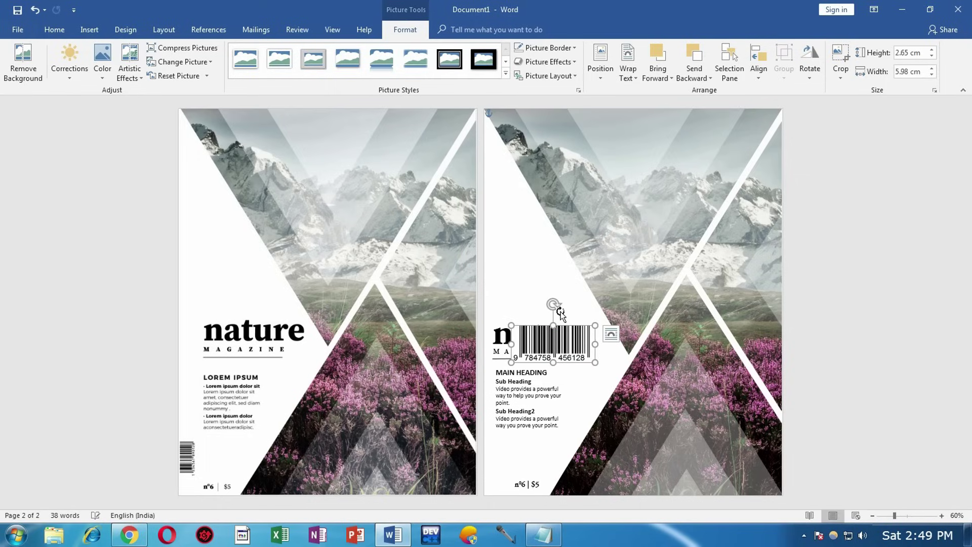
drag(553, 304, 515, 342)
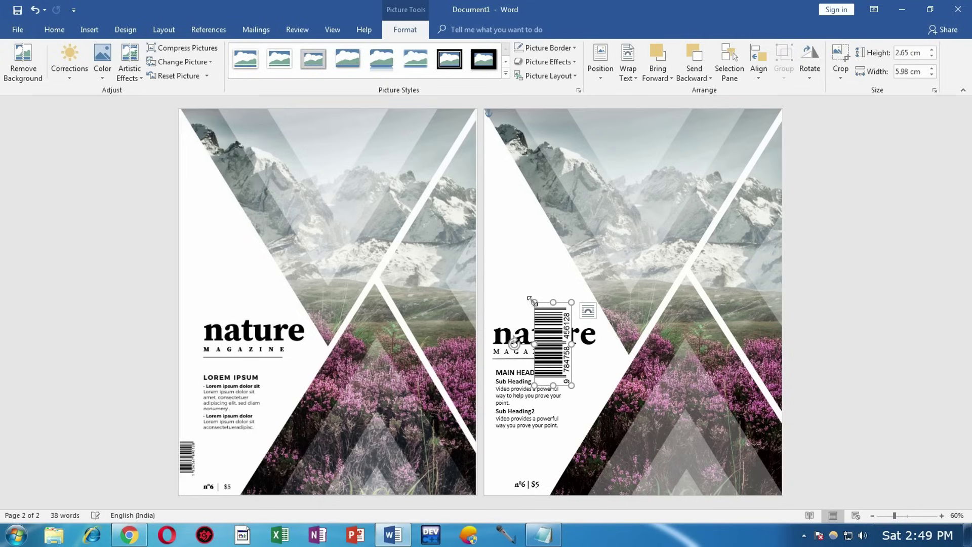
drag(534, 303, 490, 448)
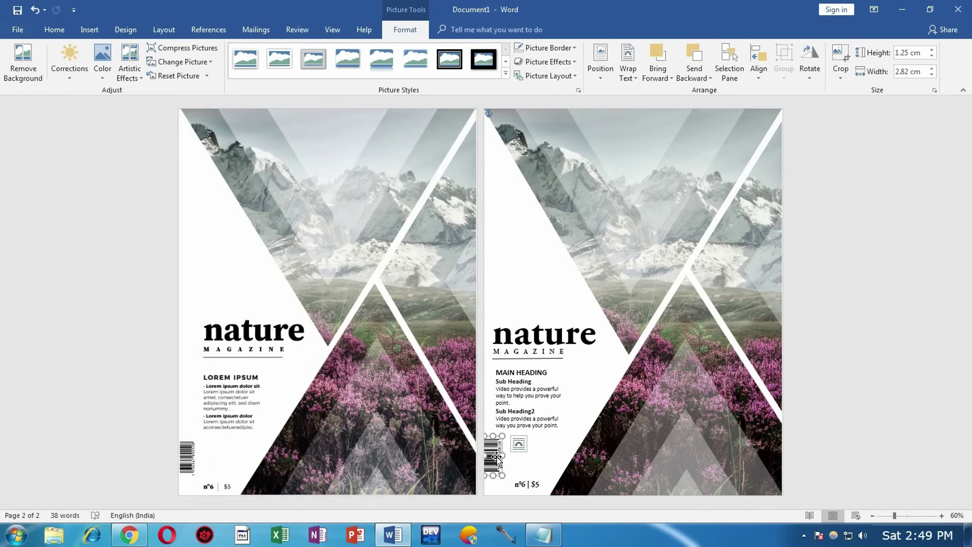
click(828, 386)
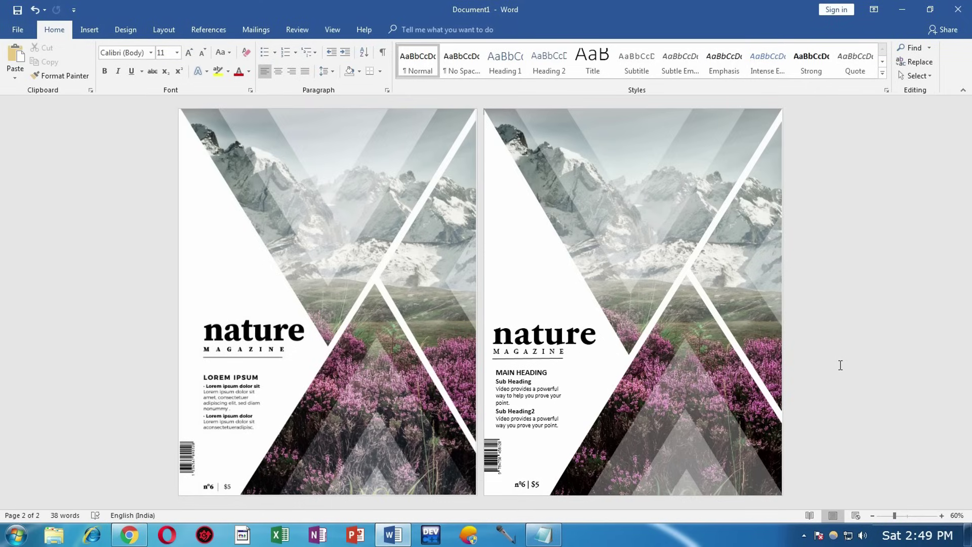
Save the document as 'Nature Magazine Design By Freepik.com' in Desktop > Materials.
click(19, 29)
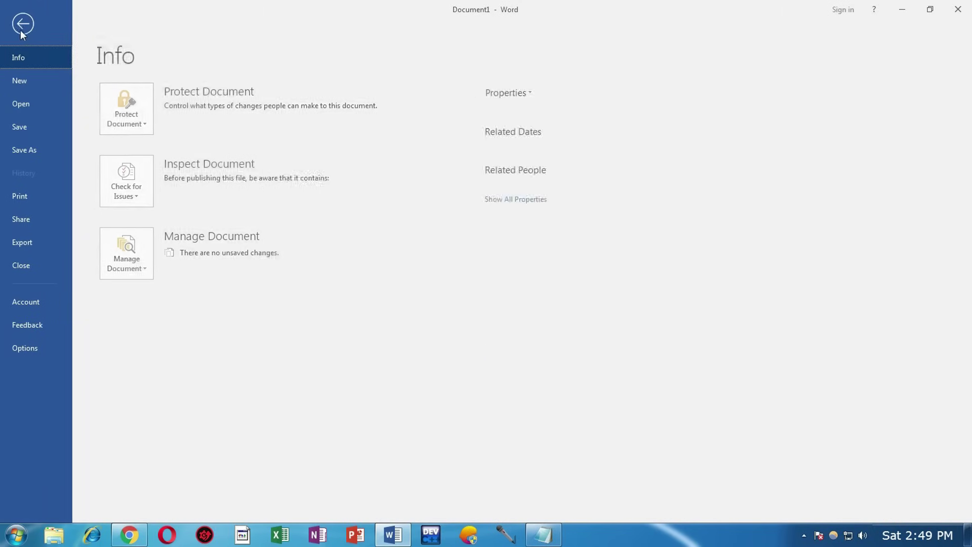
click(39, 148)
click(157, 232)
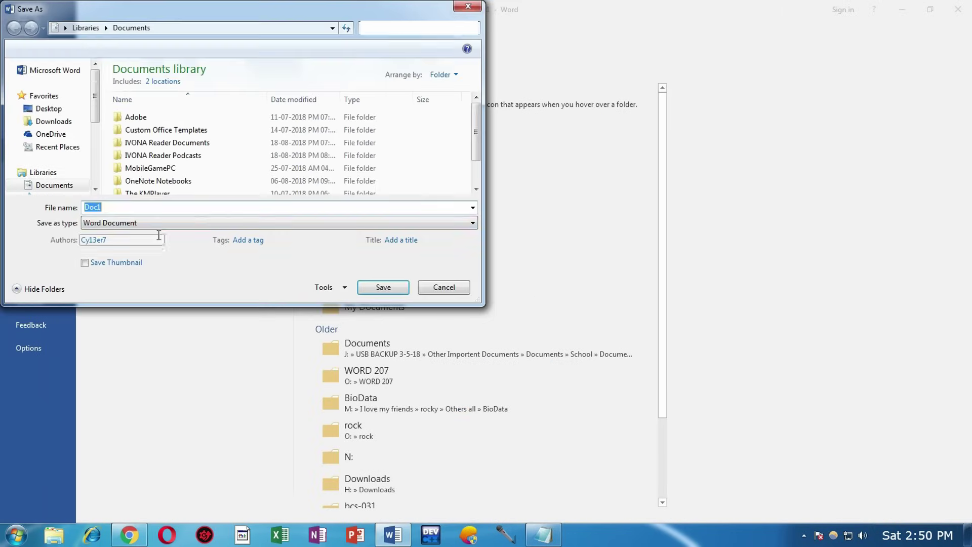
click(49, 90)
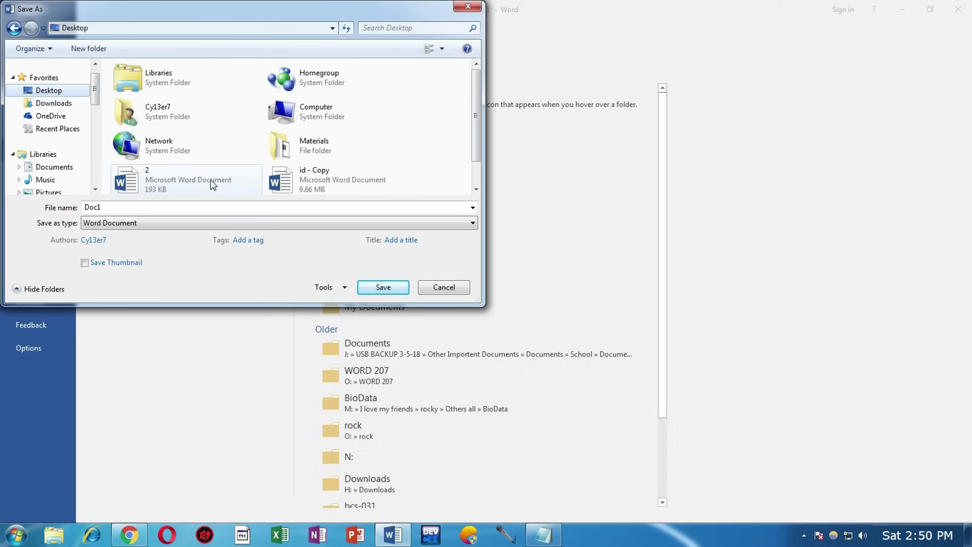
click(314, 146)
double_click(169, 207)
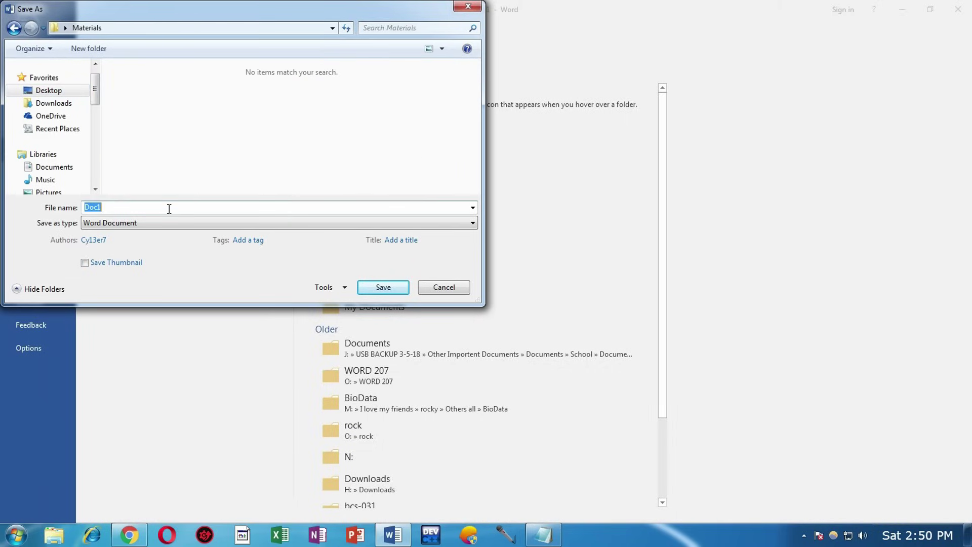
text(Natura )
text(Magazine Design By FR)
key(BackSpace)
text(reepik.com)
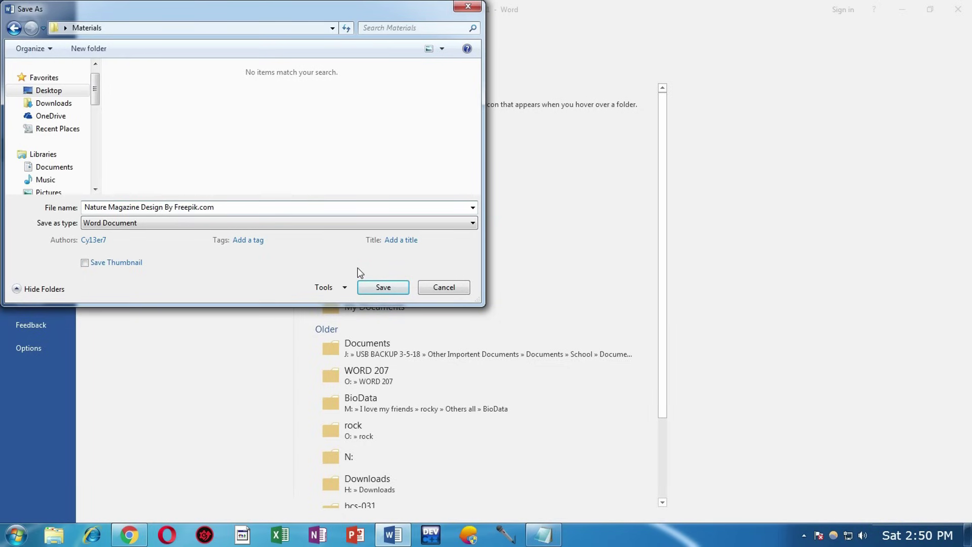
click(370, 285)
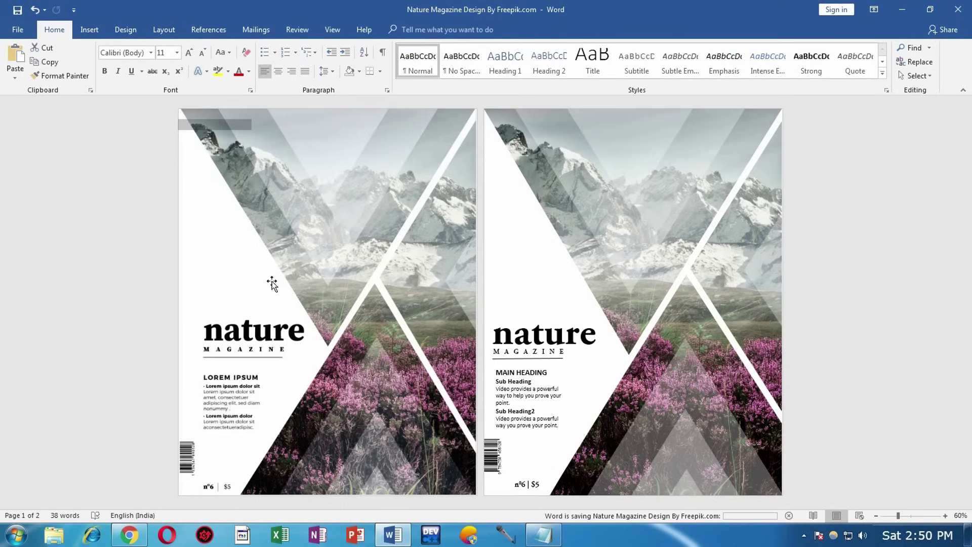
Delete the original page-1 cover picture and the empty first page.
click(363, 195)
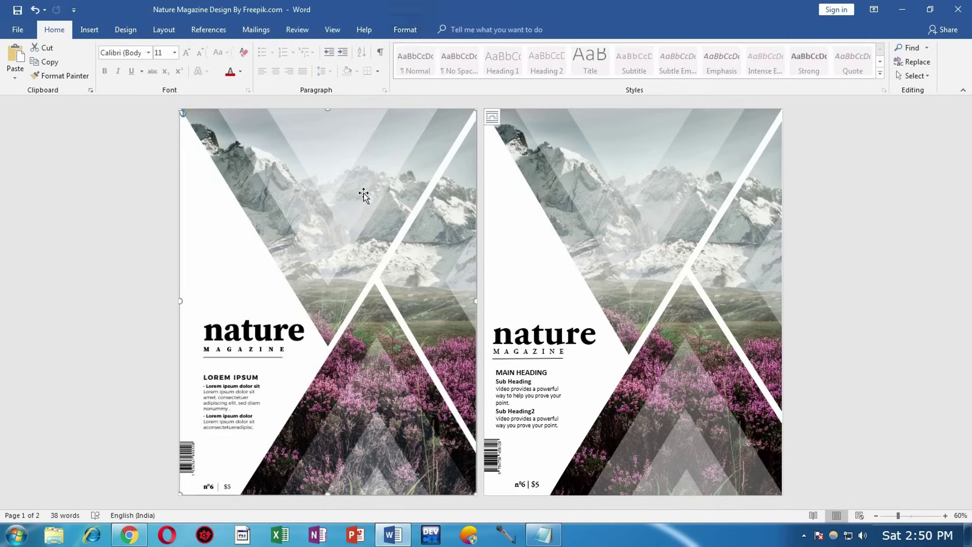
key(Delete)
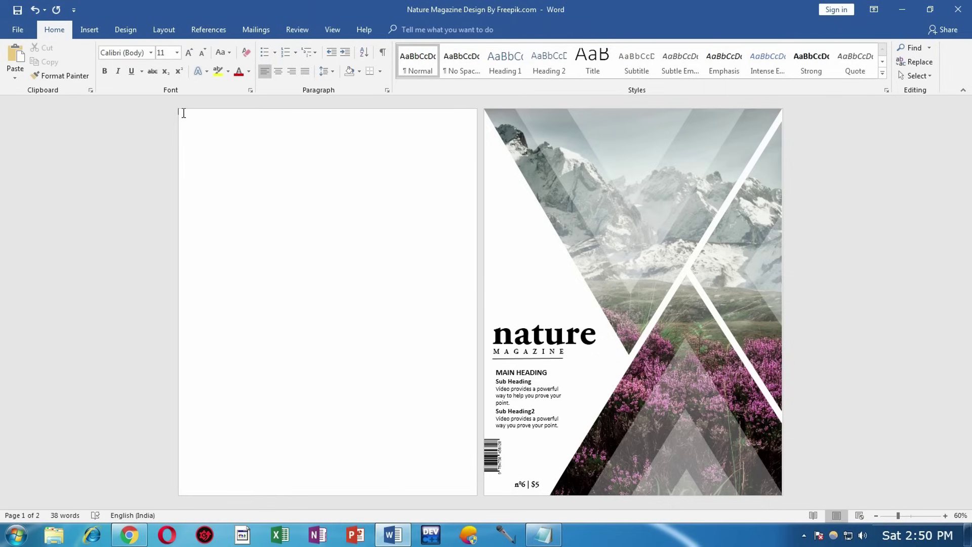
key(Delete)
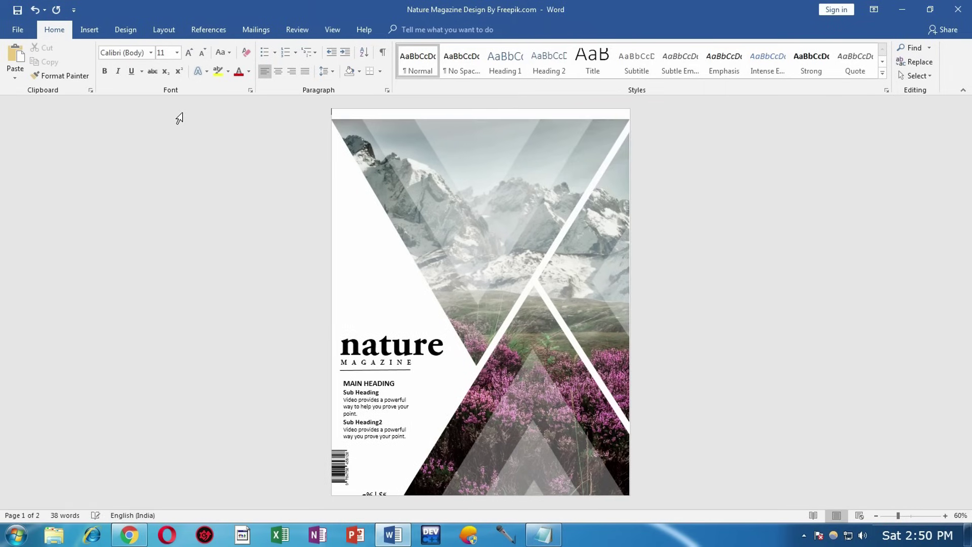
key(Delete)
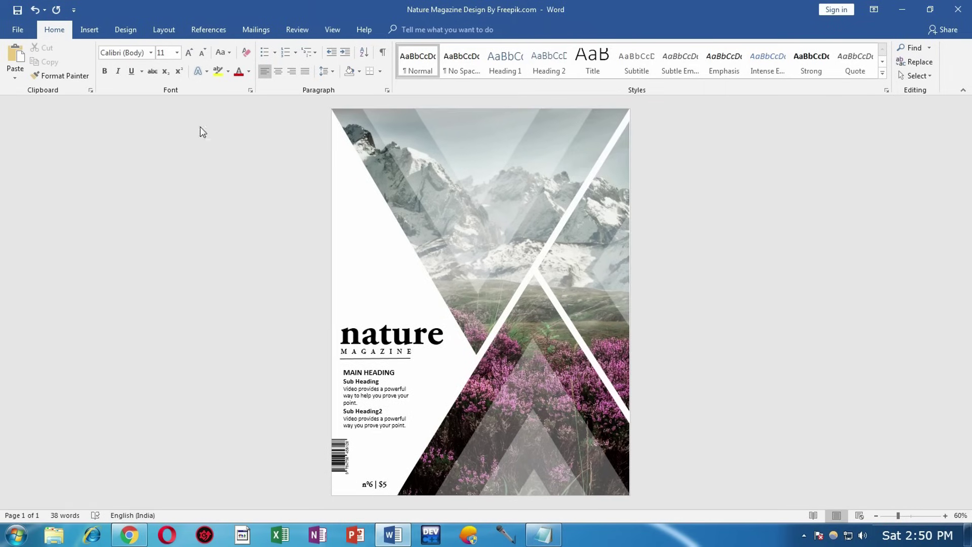
Start a Save As in Materials with the file type set to PDF.
click(30, 29)
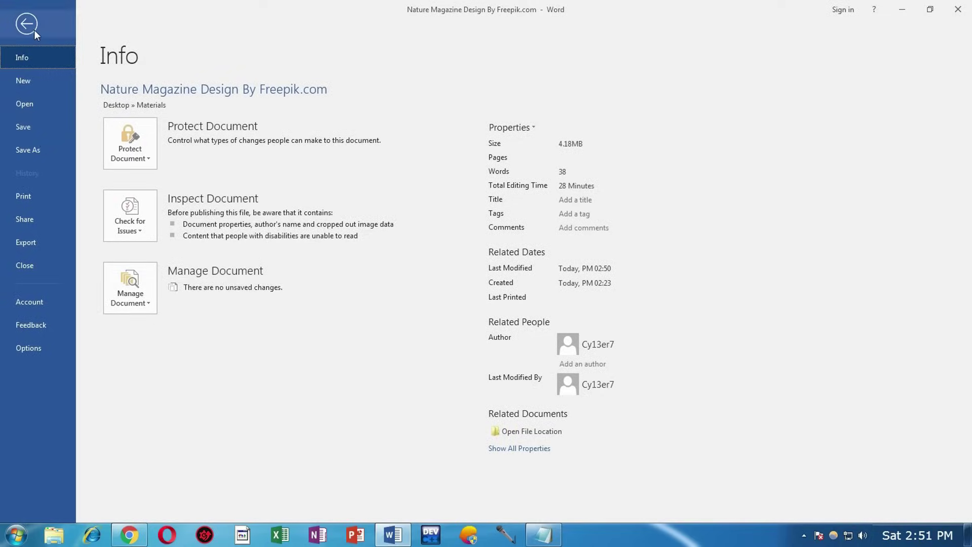
click(32, 147)
click(174, 229)
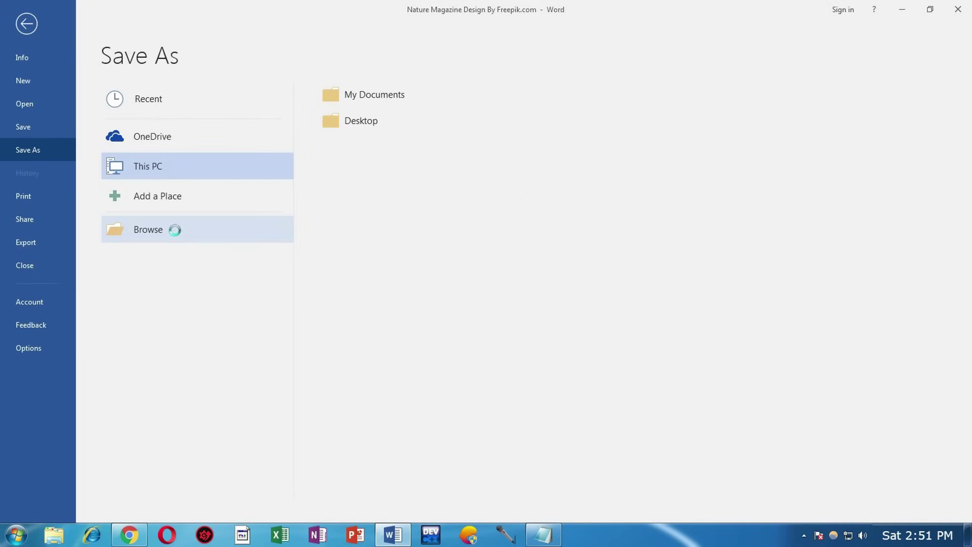
click(177, 223)
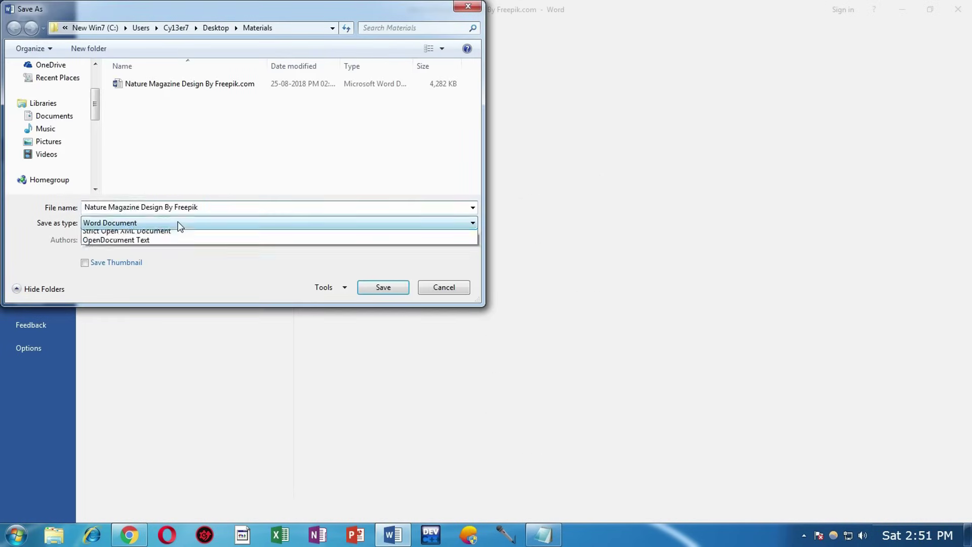
click(154, 288)
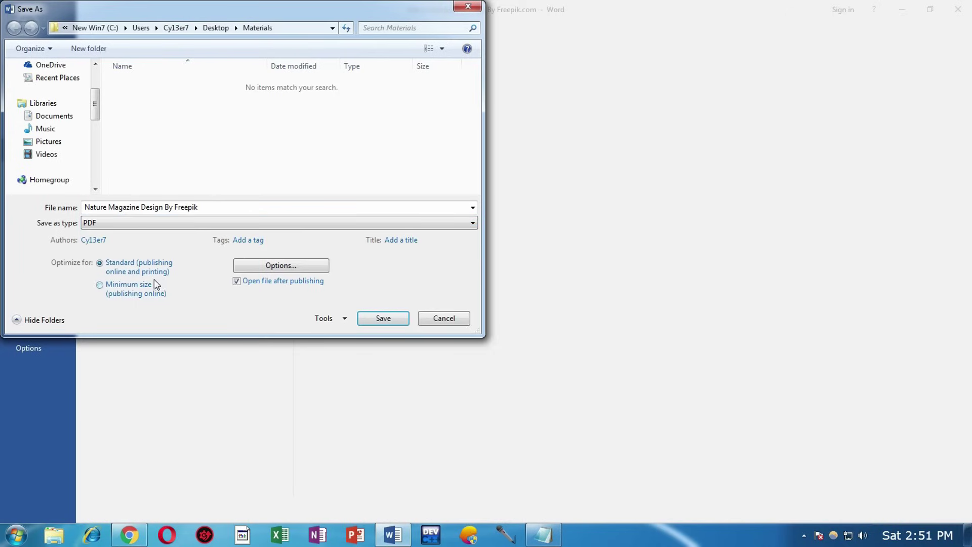
Save the PDF and review the single-page cover full screen in Chrome, scrolling through it.
click(369, 318)
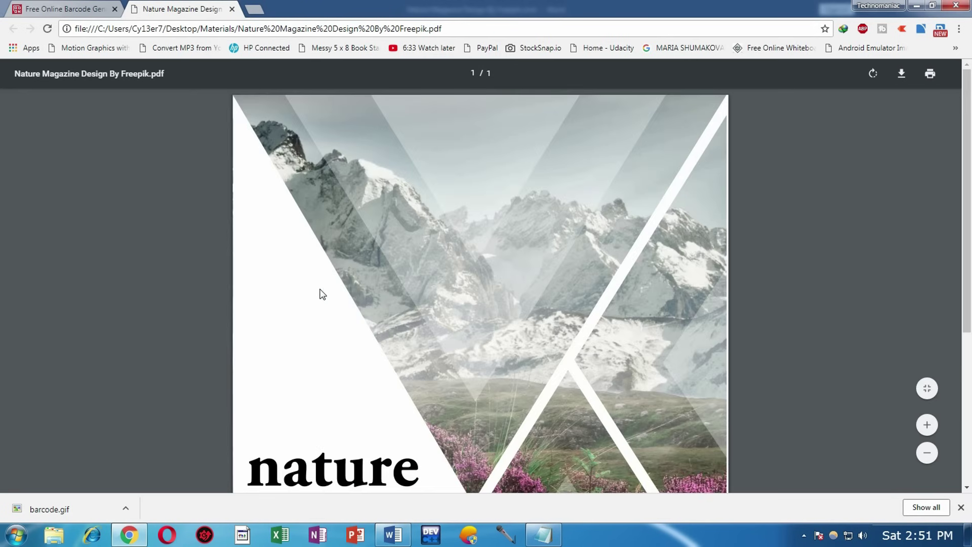
scroll(516, 269, down, 4)
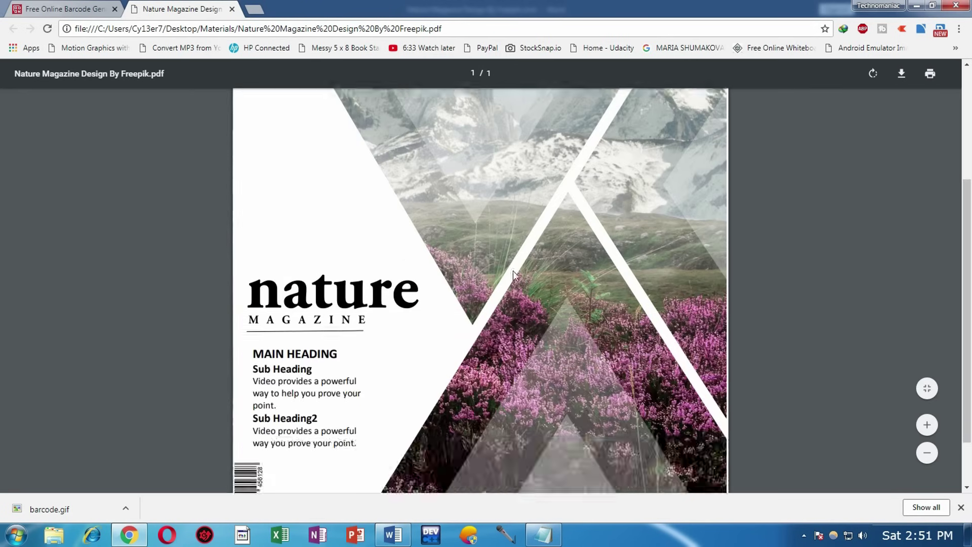
key(F11)
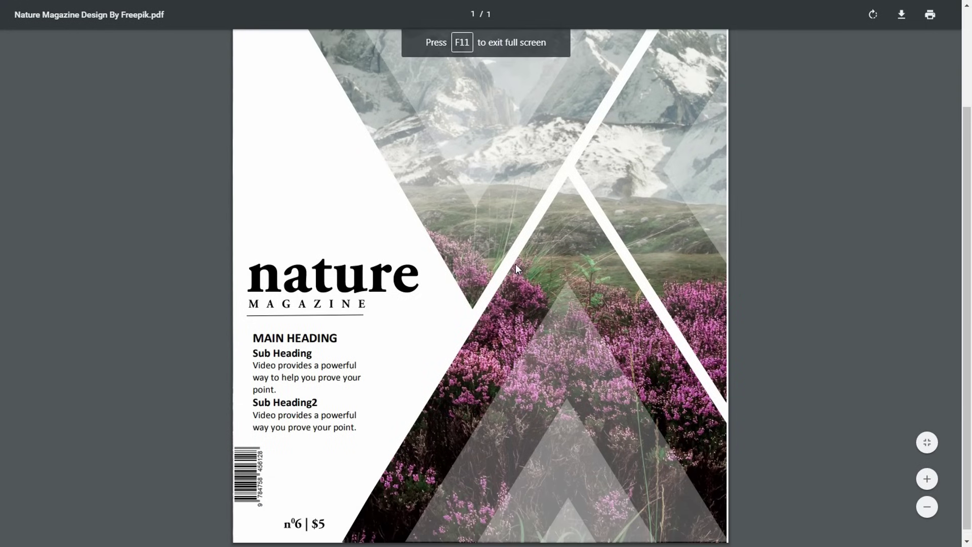
scroll(516, 263, up, 2)
scroll(517, 262, up, 2)
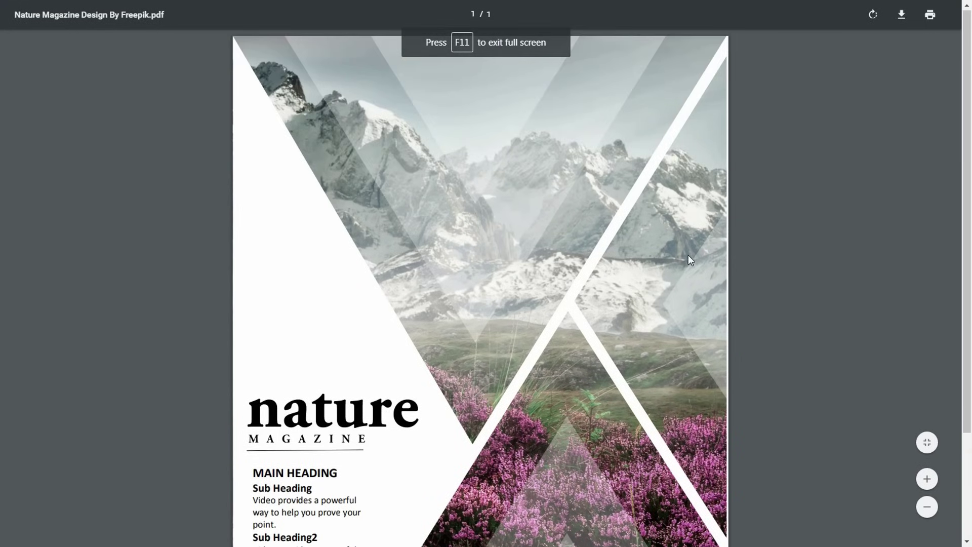
scroll(688, 254, down, 2)
drag(966, 121, 969, 210)
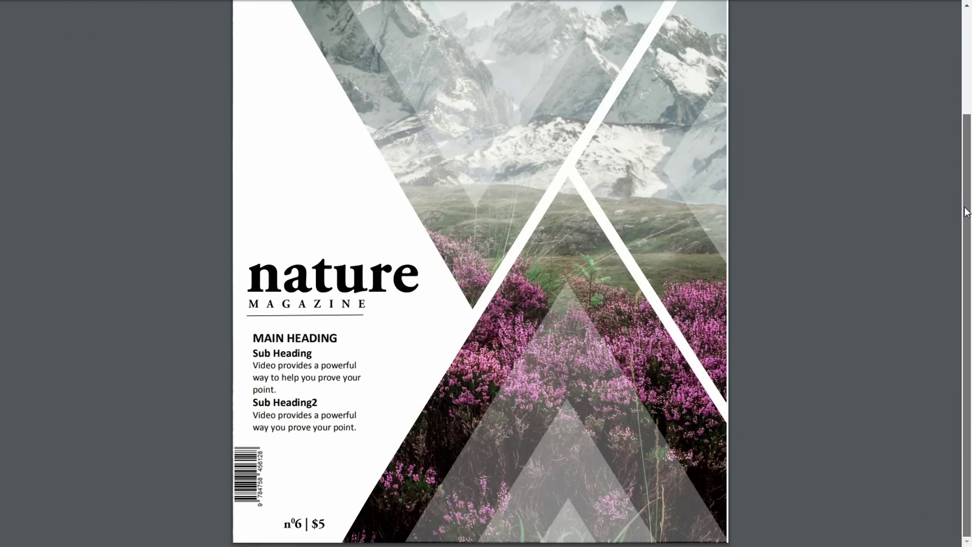
scroll(855, 217, up, 3)
scroll(855, 217, down, 1)
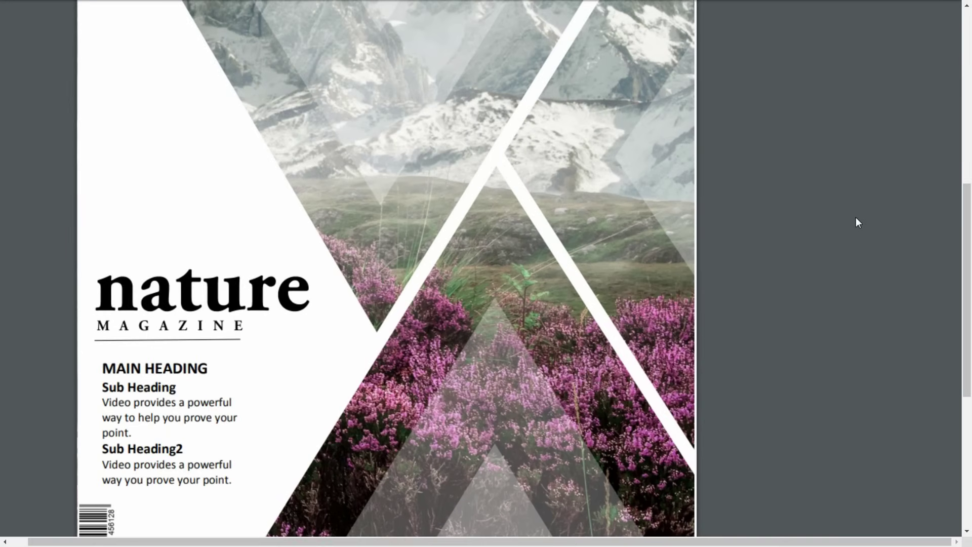
scroll(855, 217, up, 2)
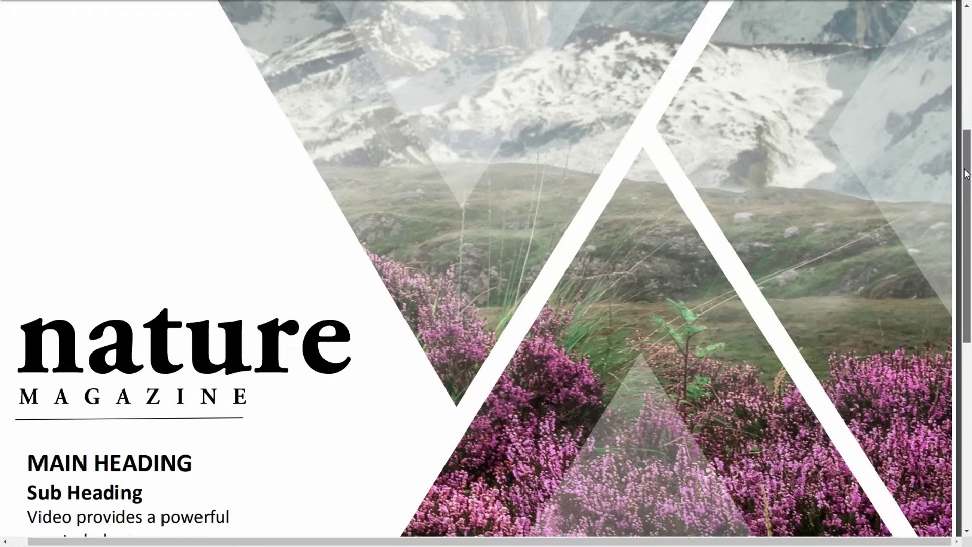